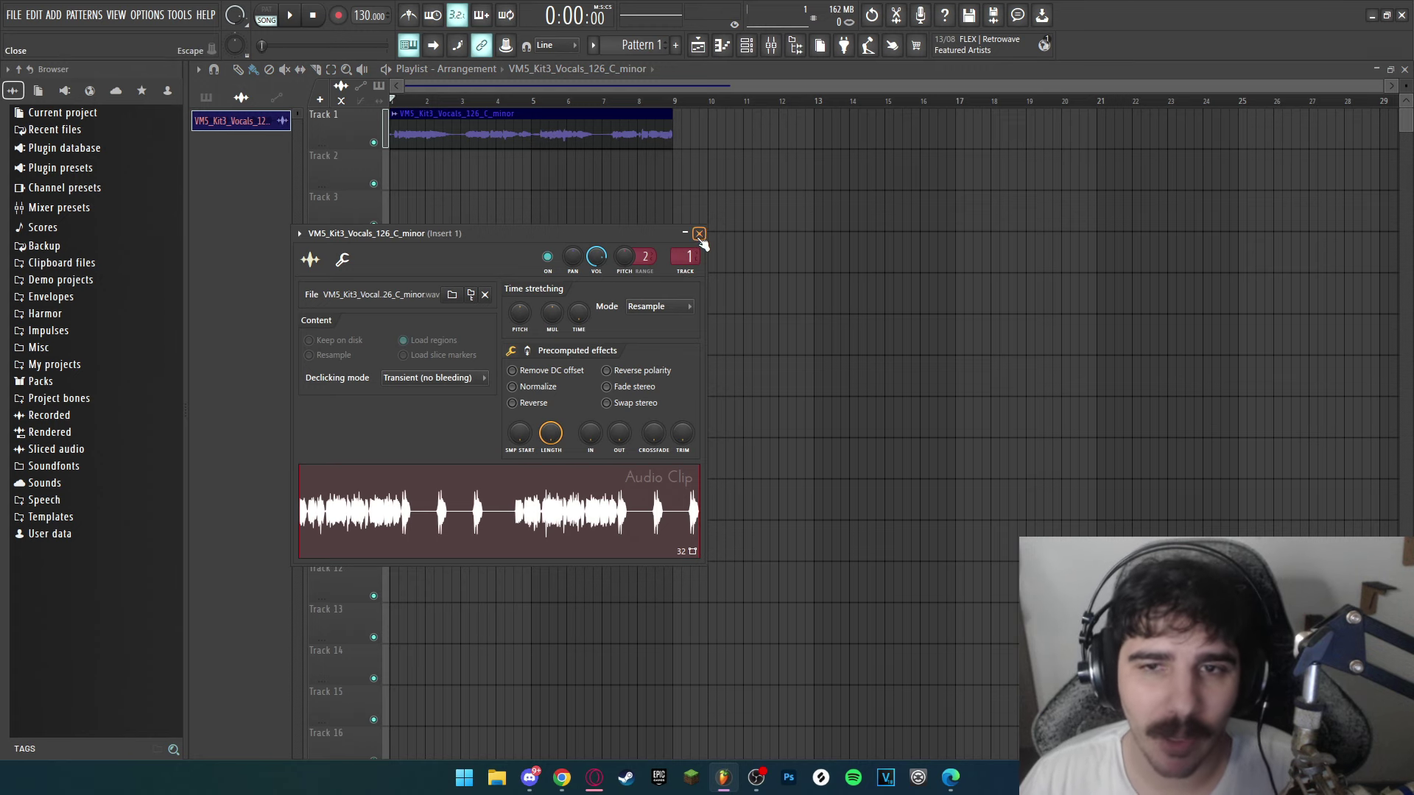
Load Fruity Reeverb 2 with The Venue preset in the first effect slot of the vocal's mixer insert and preview the sound
left_click(699, 234)
key("F9")
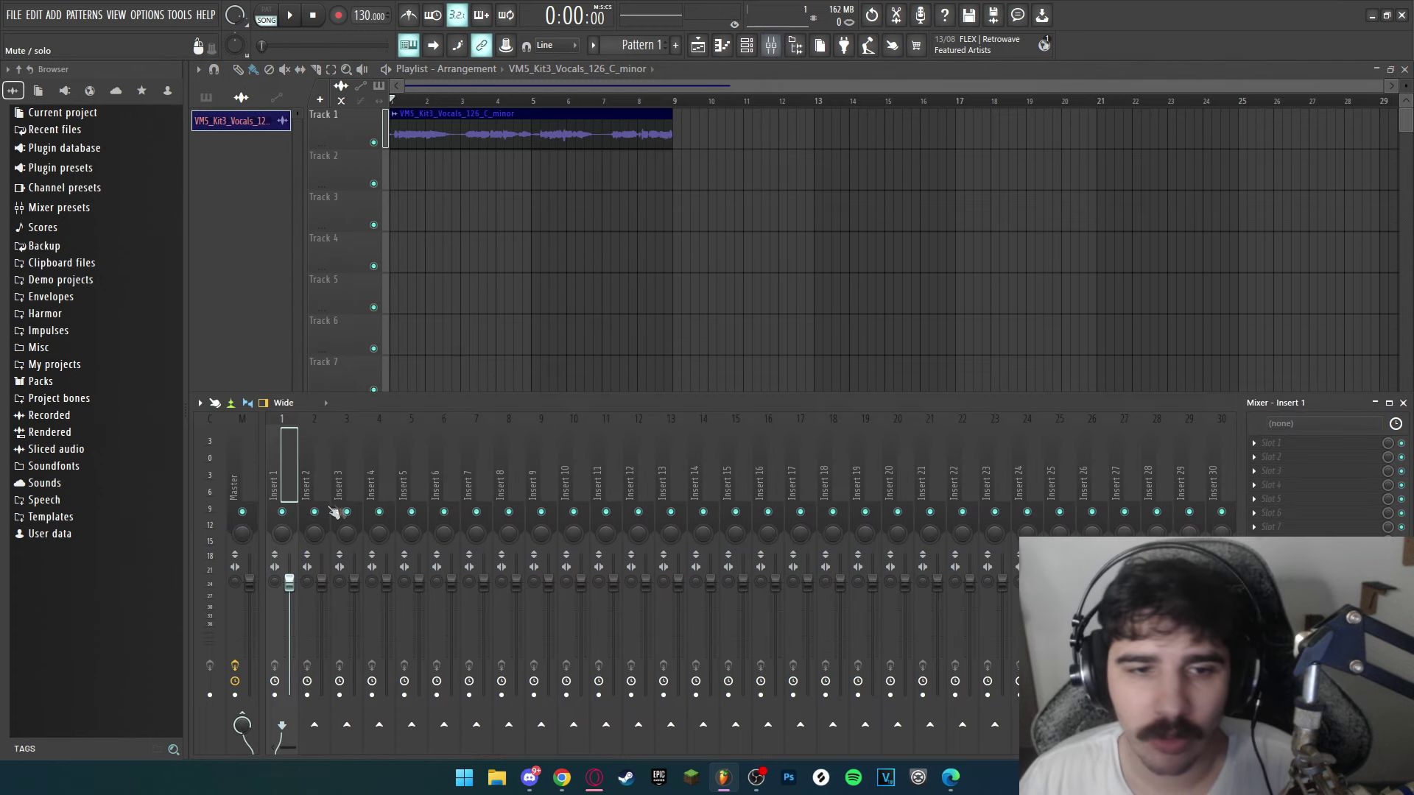
left_click(1261, 442)
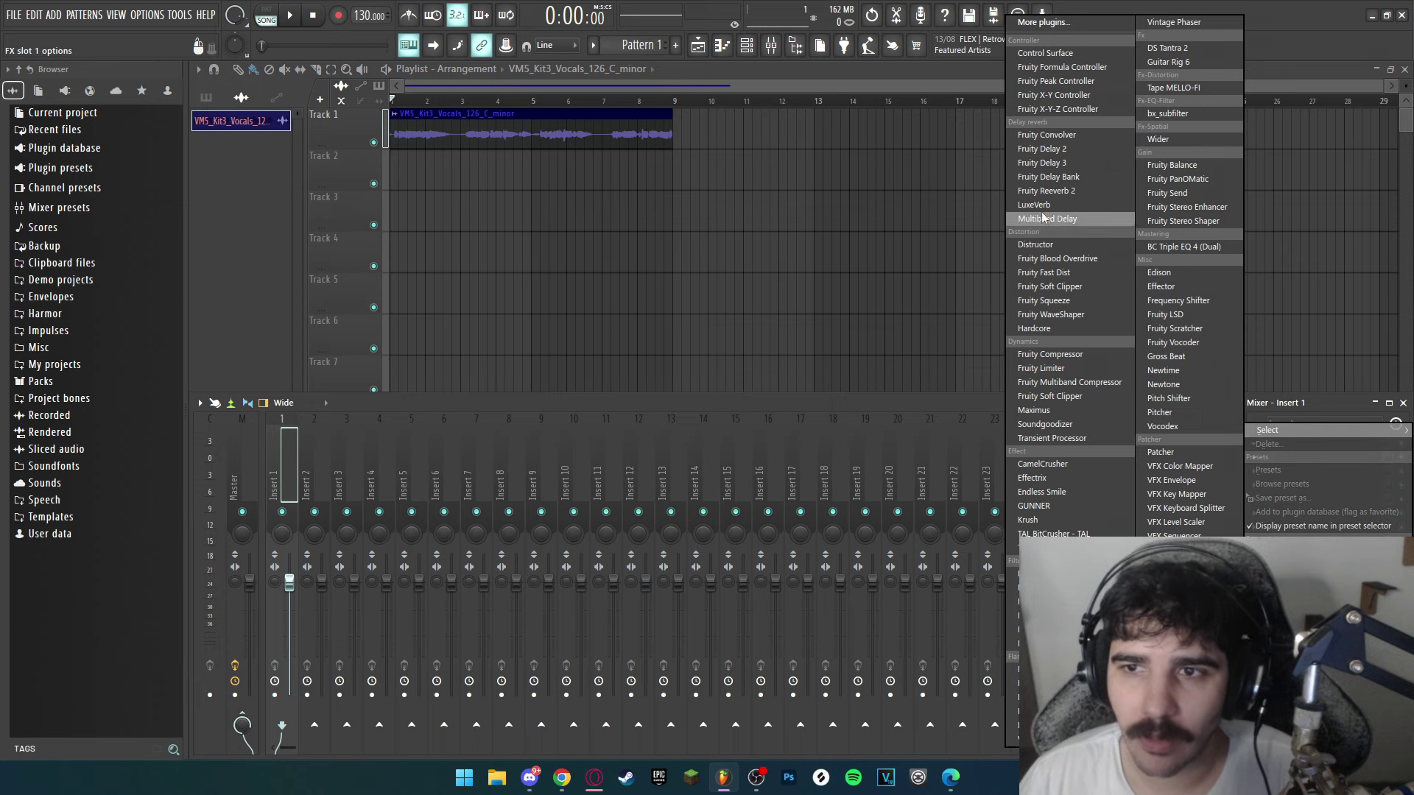
left_click(1045, 190)
left_click(585, 214)
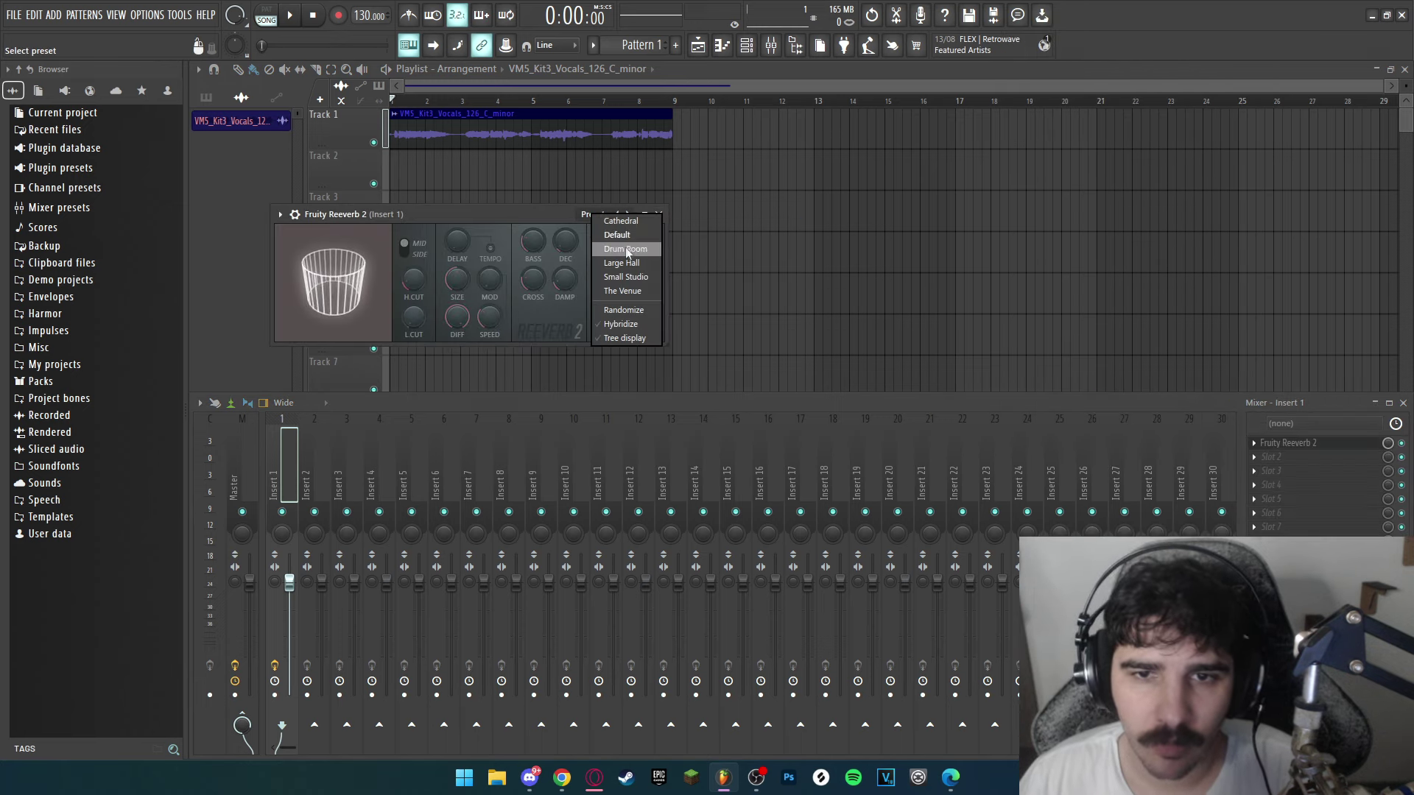
left_click(634, 293)
left_click(294, 18)
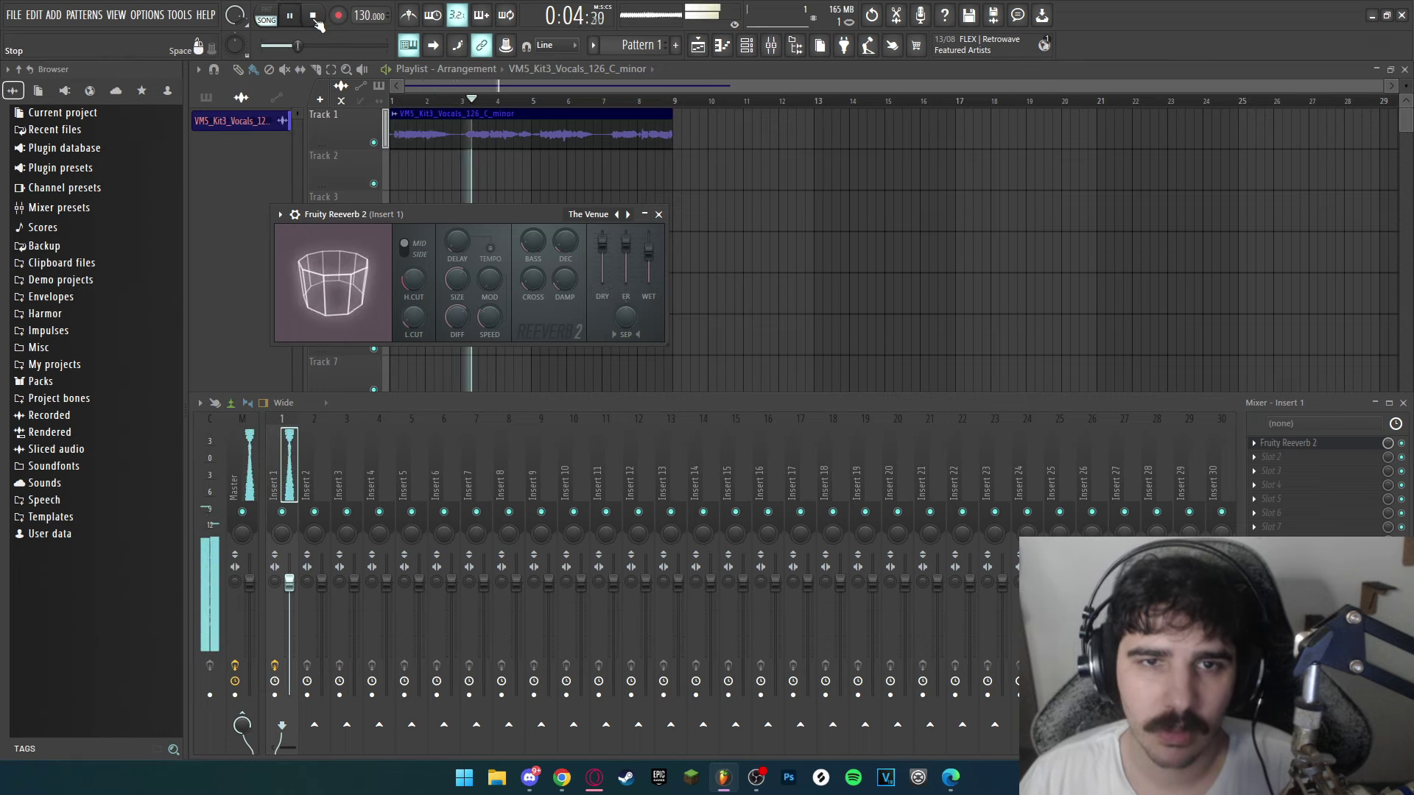
left_click(313, 18)
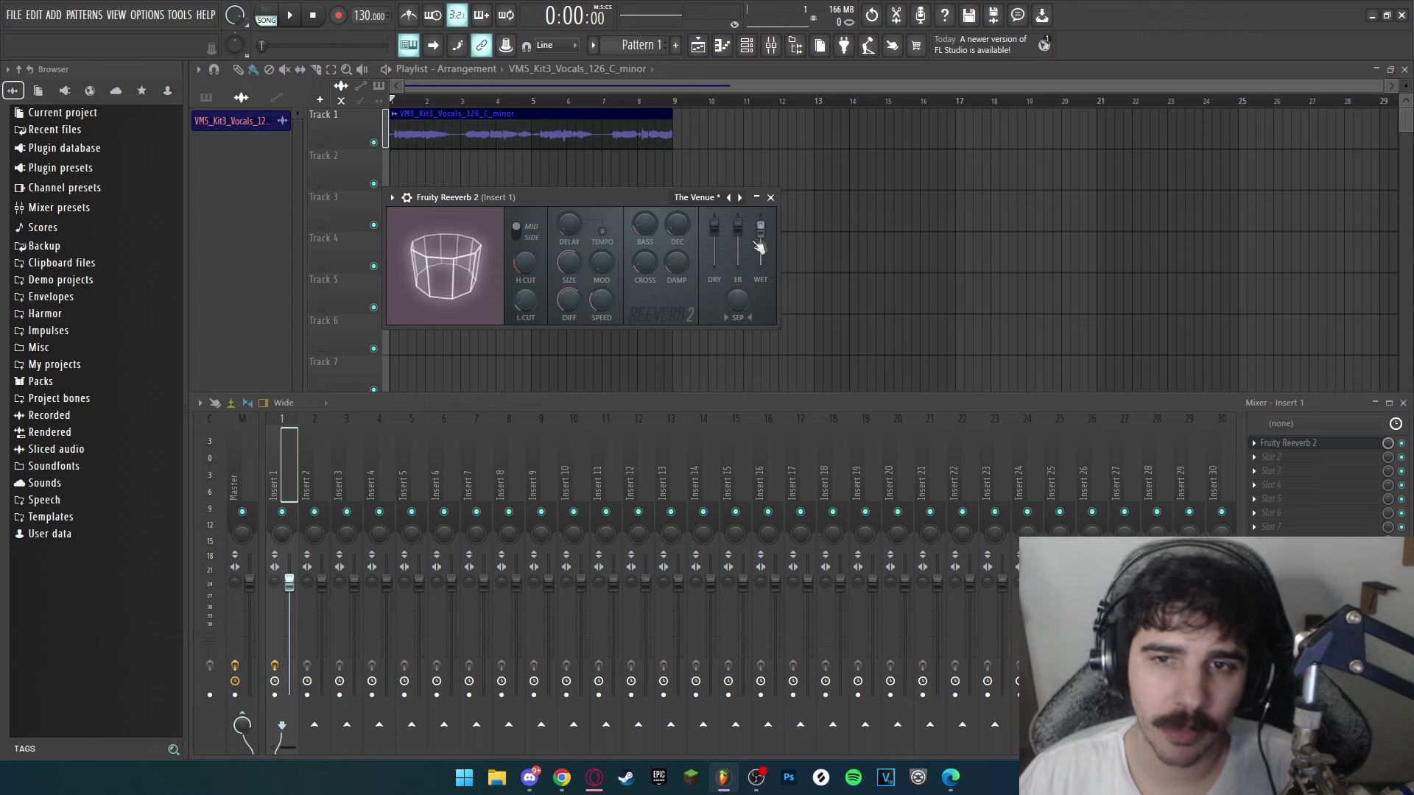
Add a Fruity Peak Controller in the second effect slot beside the reverb and play the vocal to check its peak response
left_click_drag(621, 193, 665, 197)
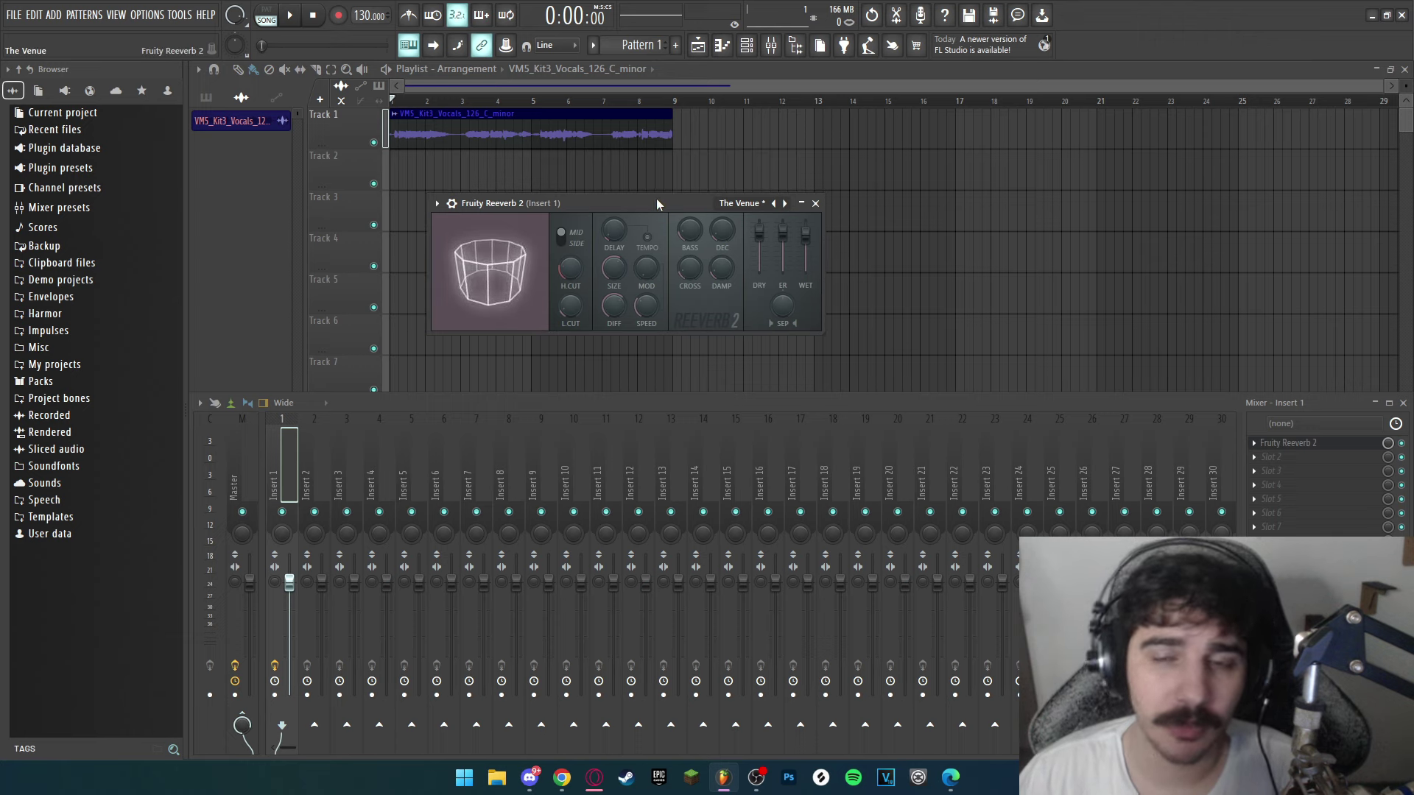
left_click(1253, 458)
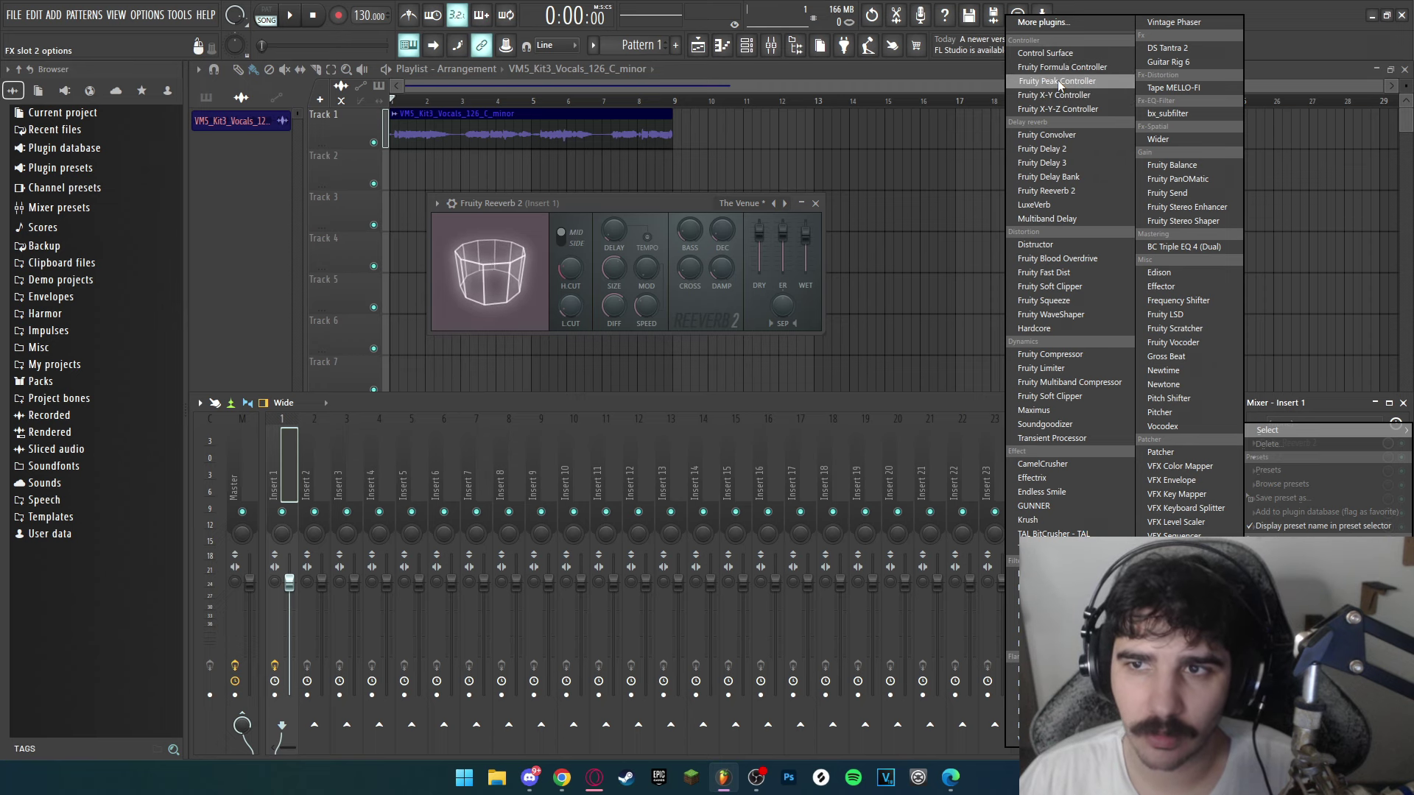
left_click(1063, 81)
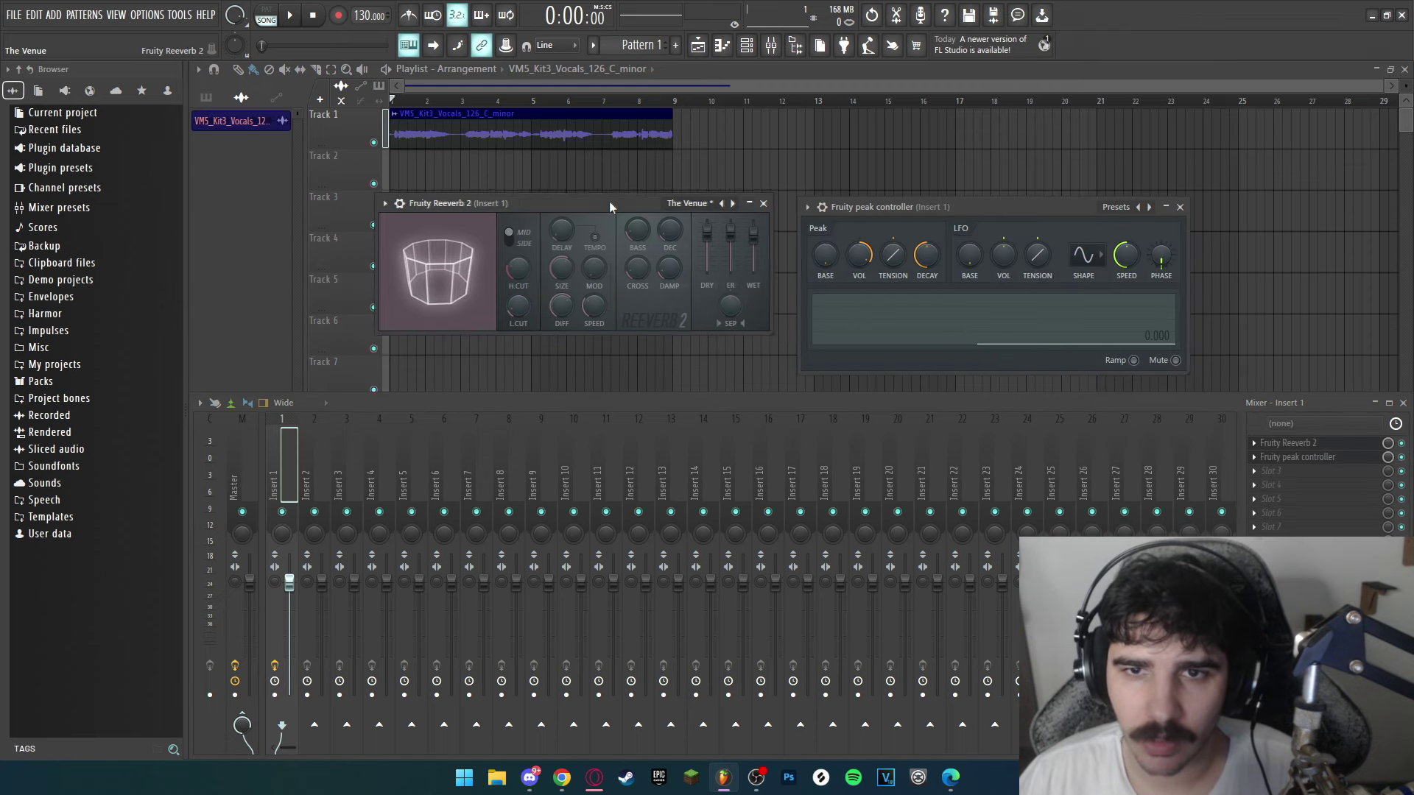
left_click(293, 16)
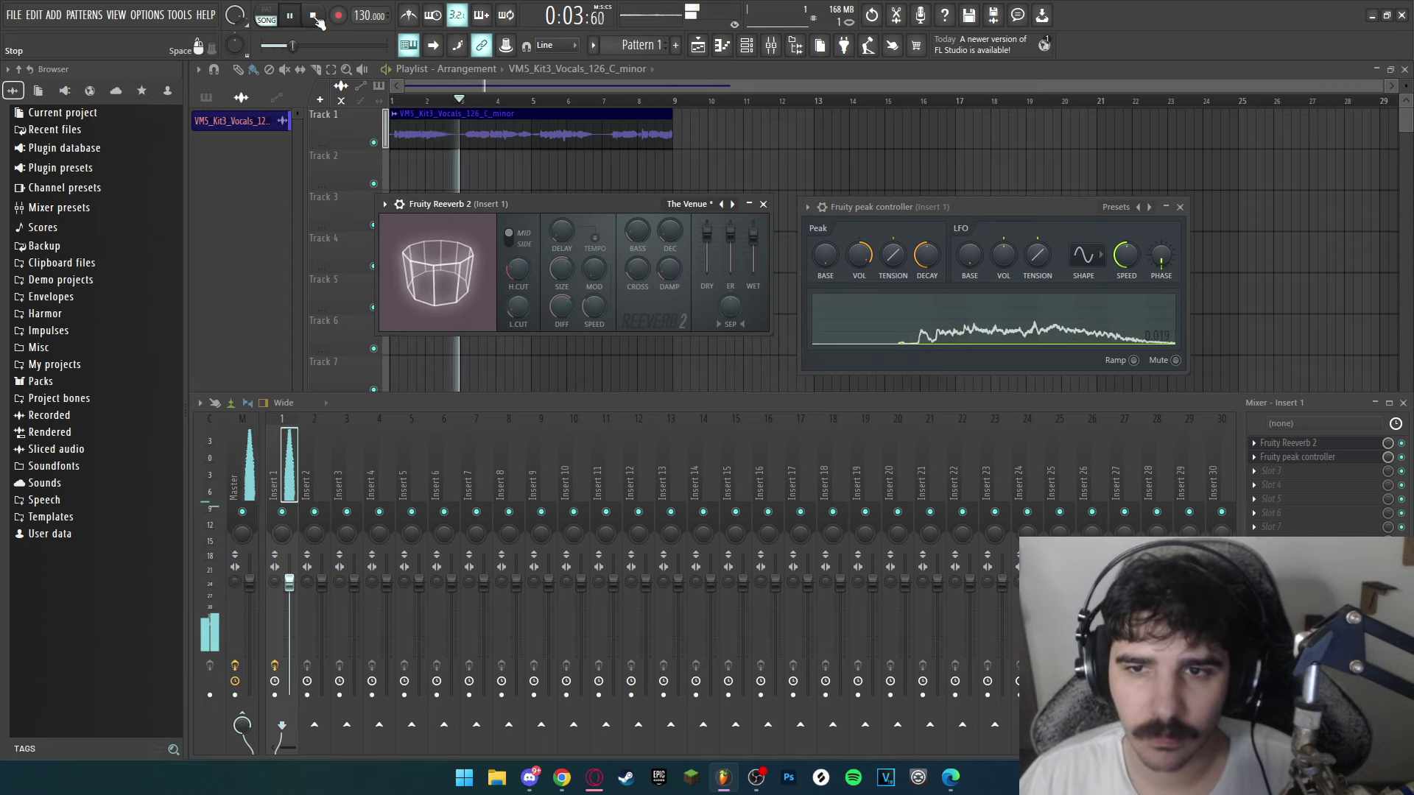
left_click(315, 17)
left_click_drag(890, 206, 891, 197)
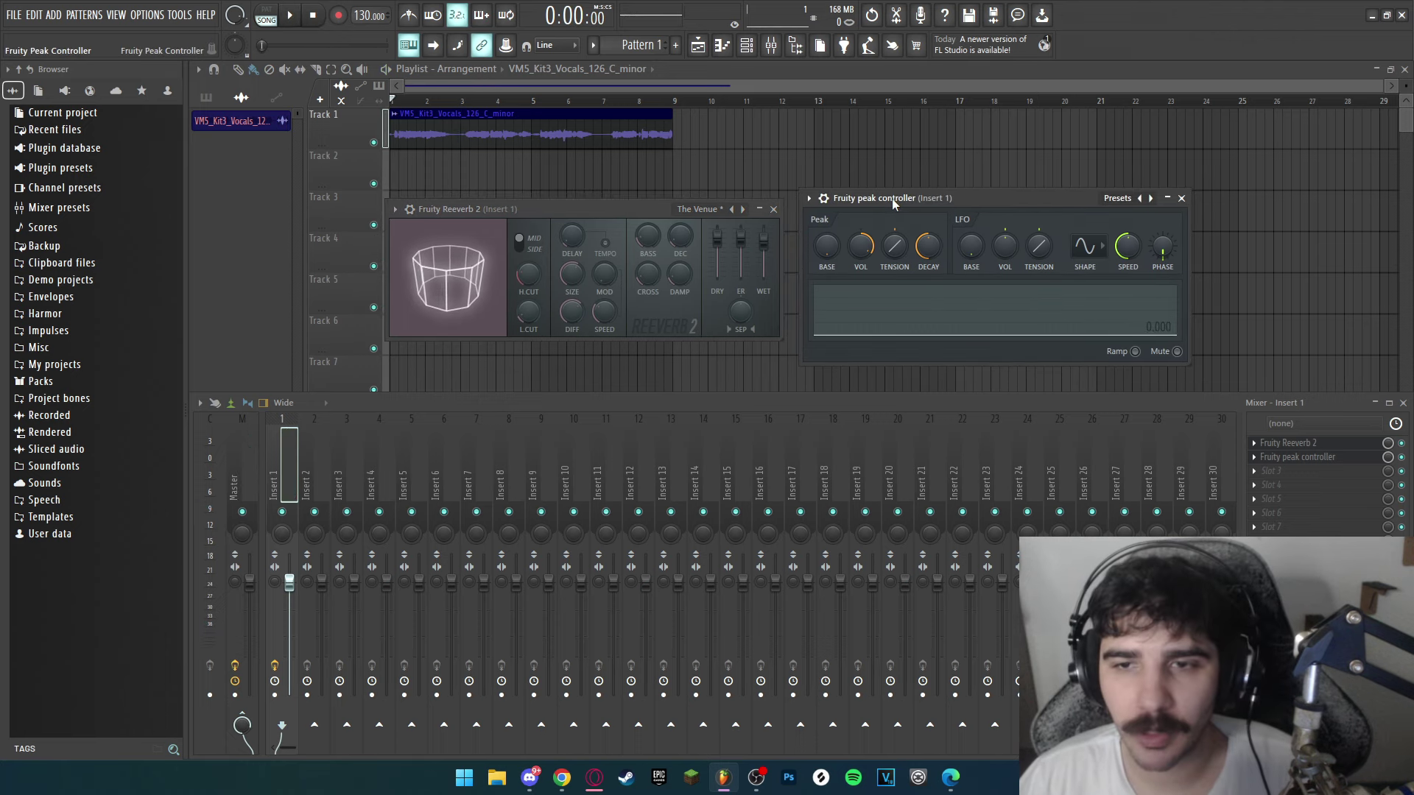
Raise the reverb's wet level to 125% and link it to Peak ctrl - Peak with the Inverted mapping formula
left_click_drag(768, 248, 768, 232)
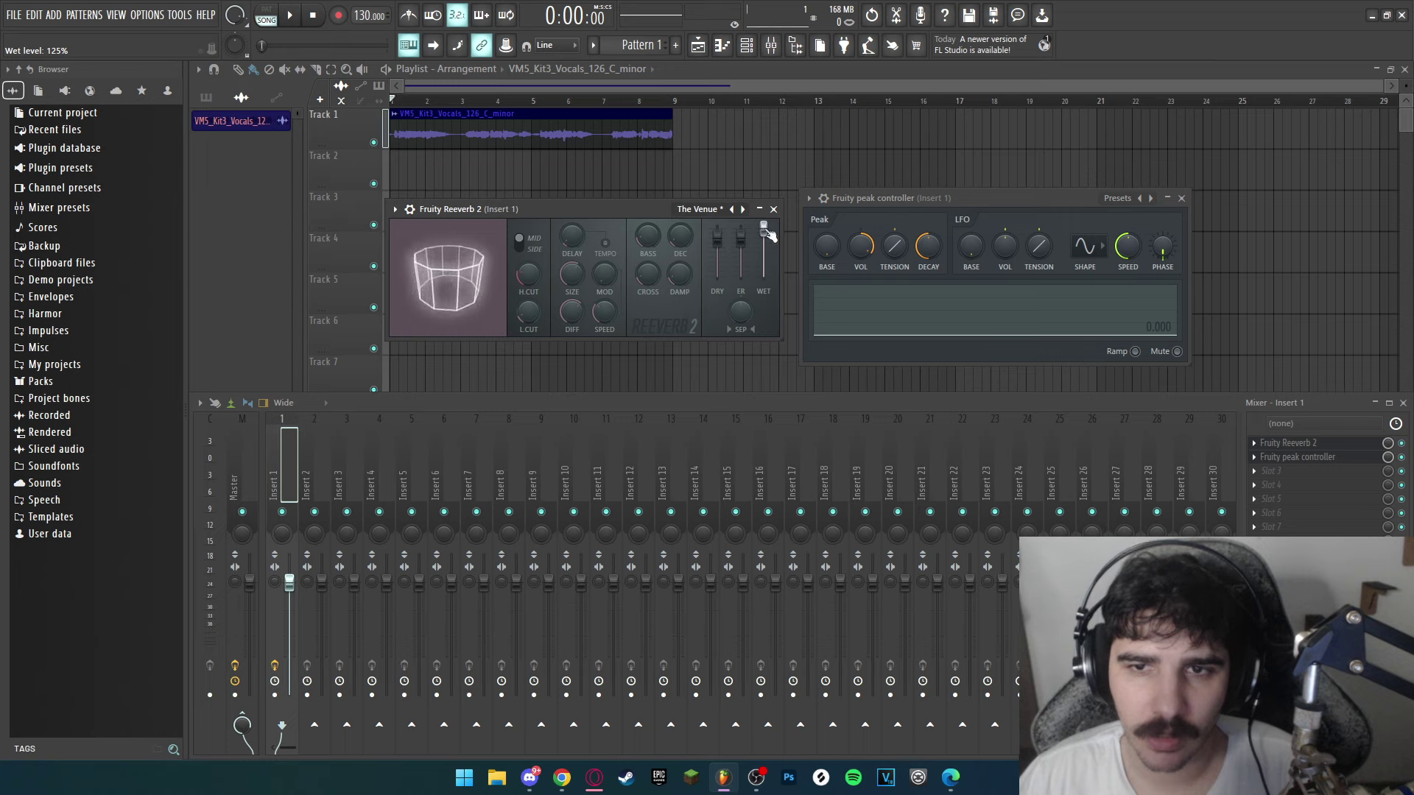
right_click(765, 231)
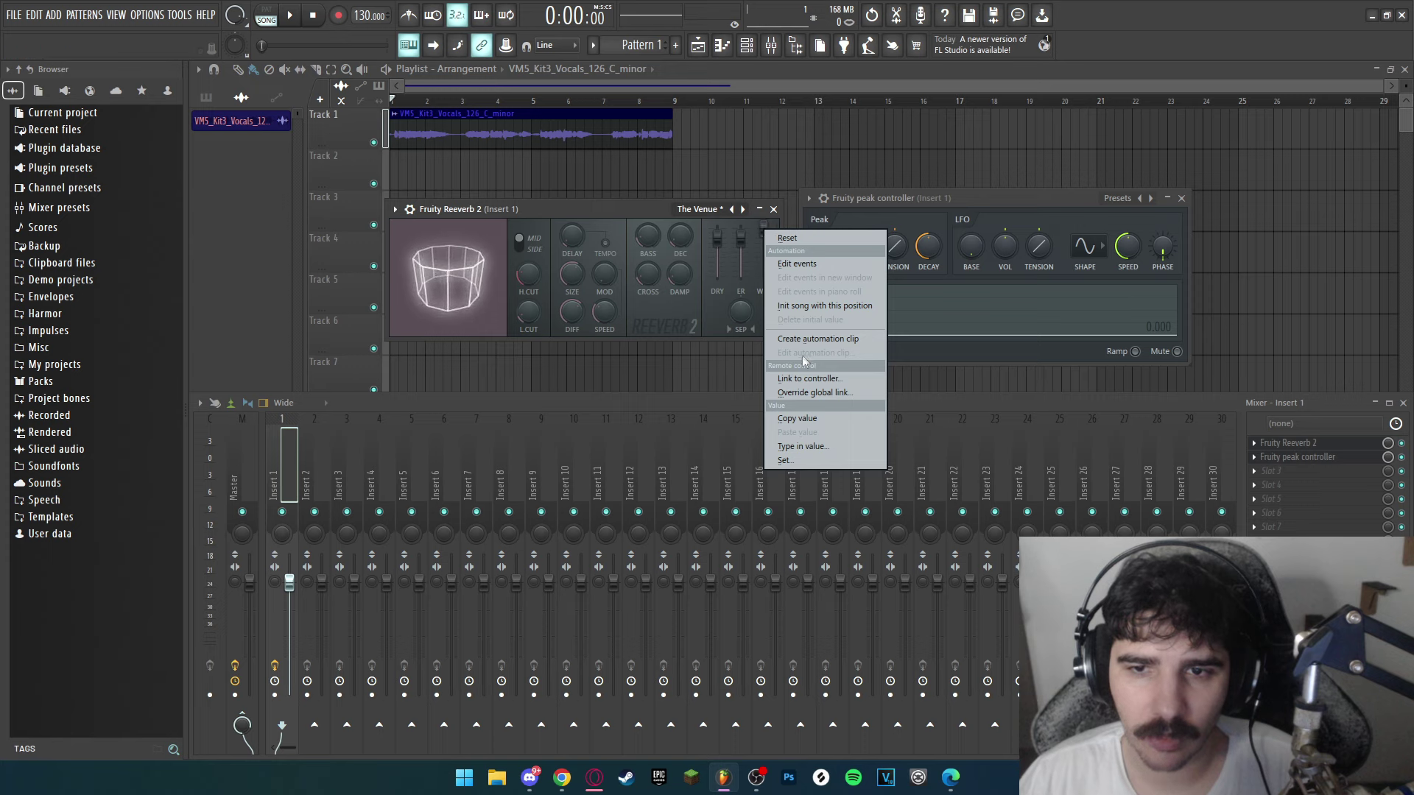
left_click(799, 380)
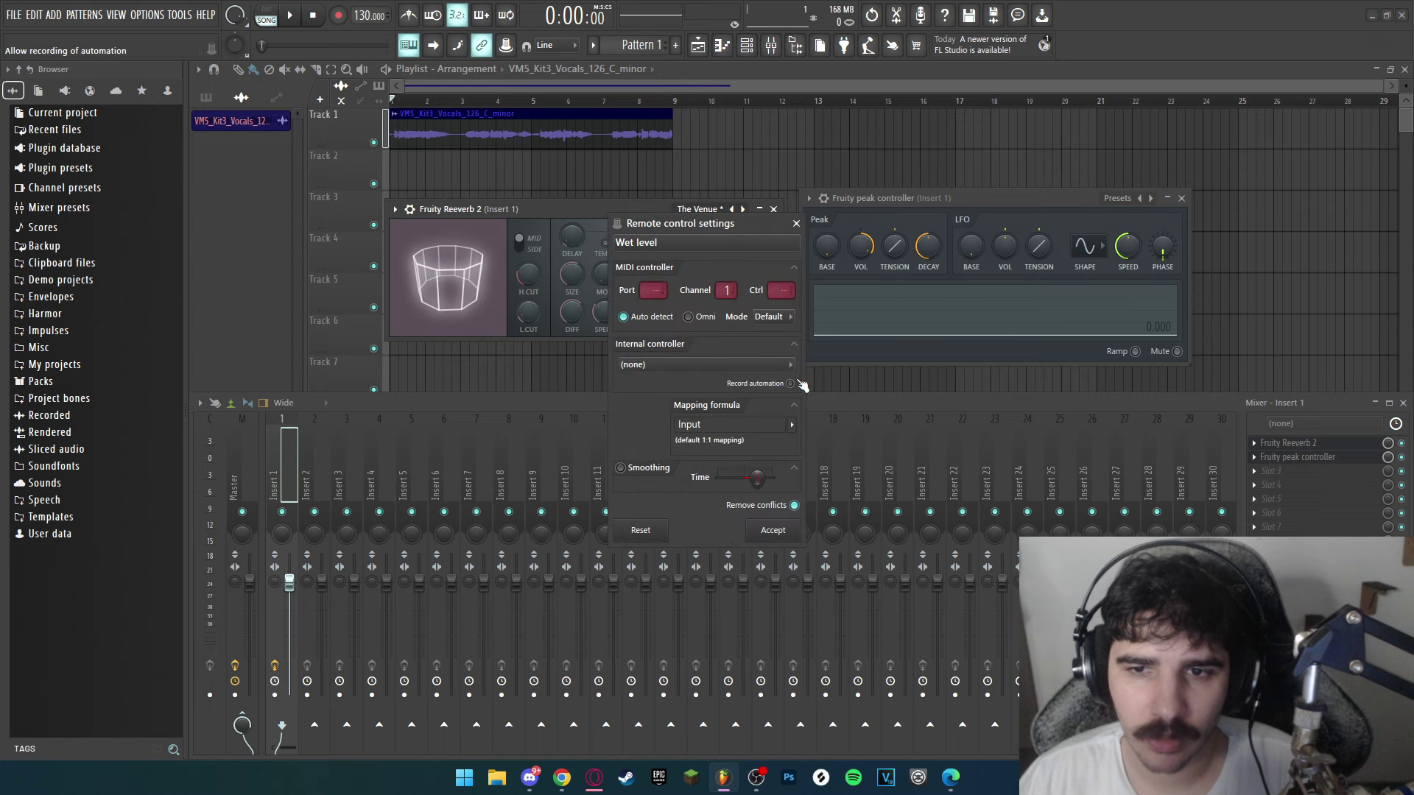
left_click(791, 366)
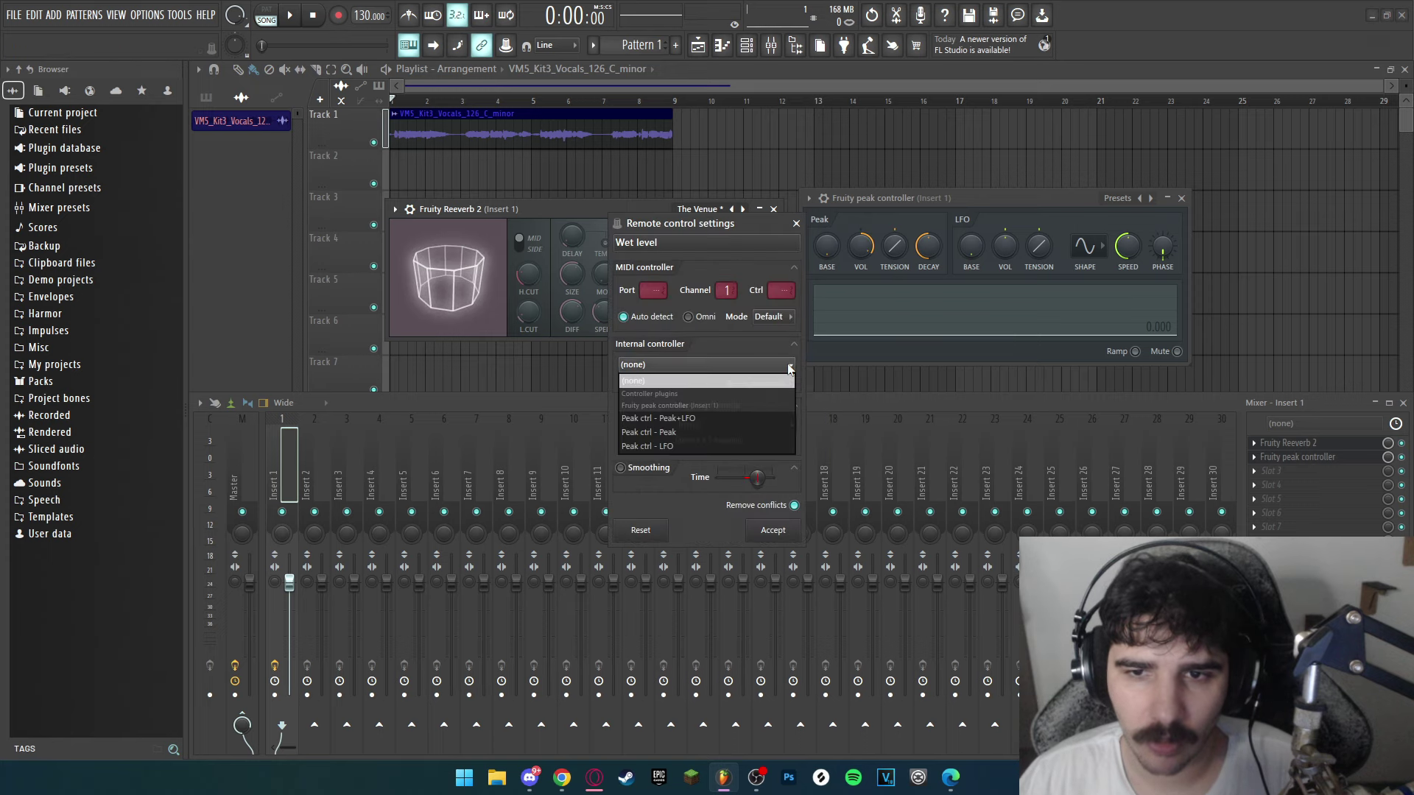
left_click(685, 433)
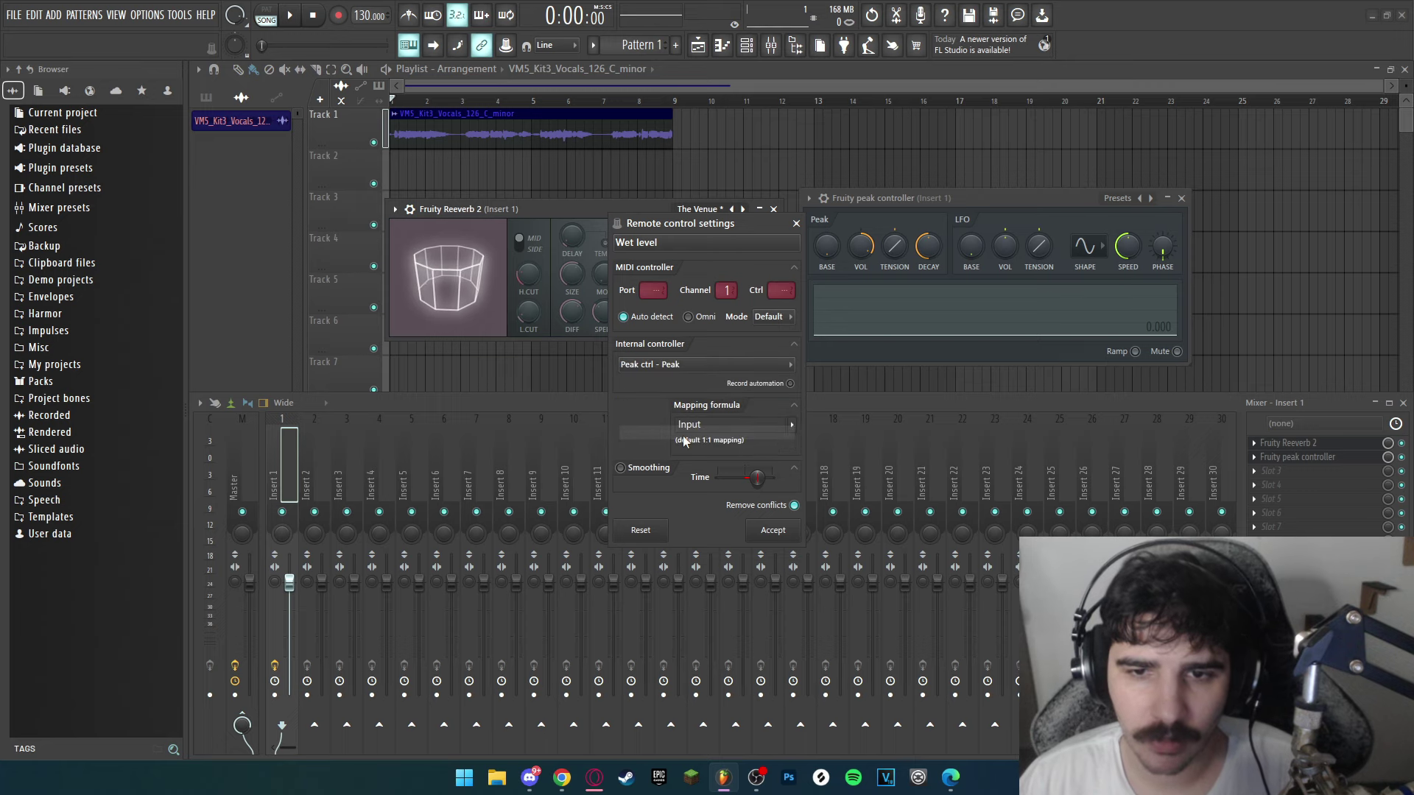
left_click(788, 427)
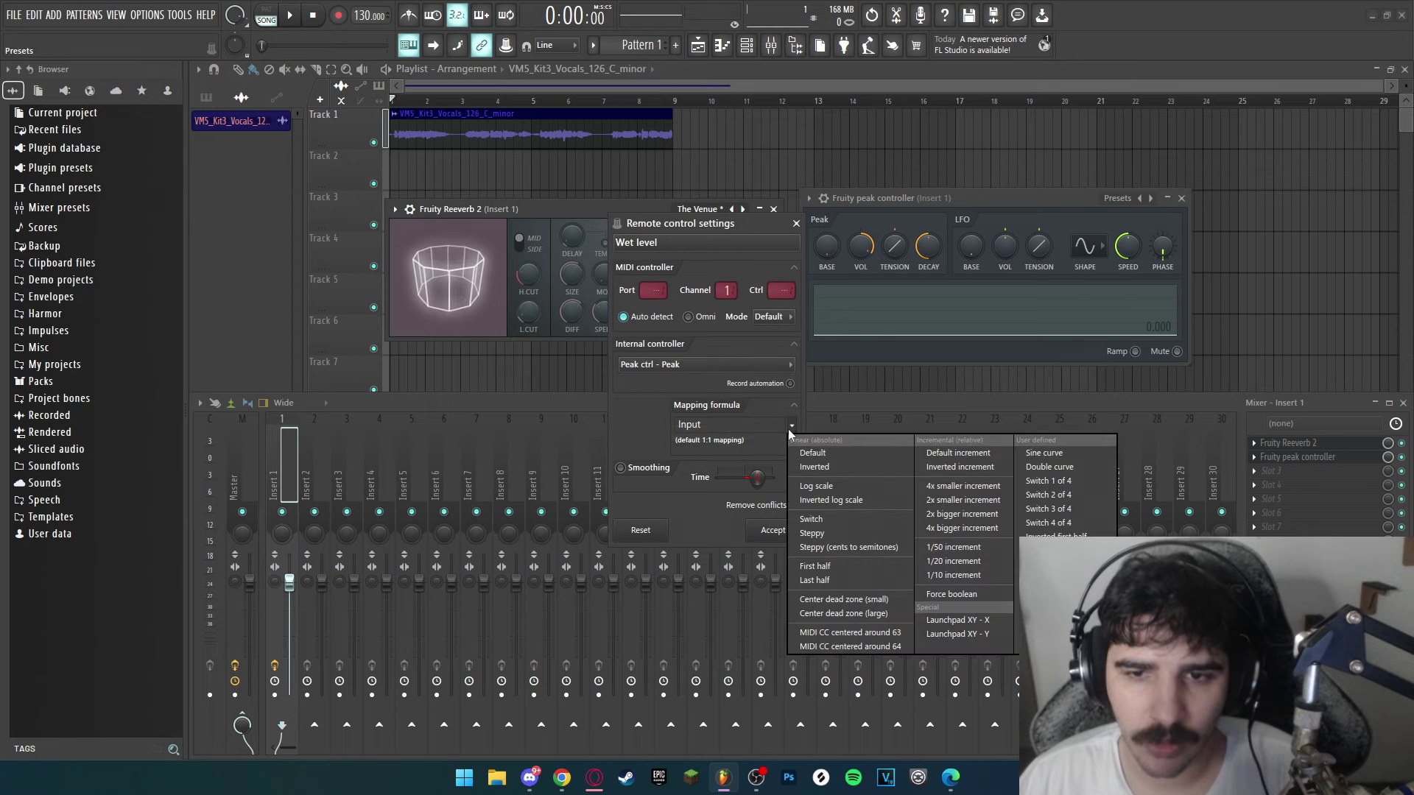
left_click(819, 466)
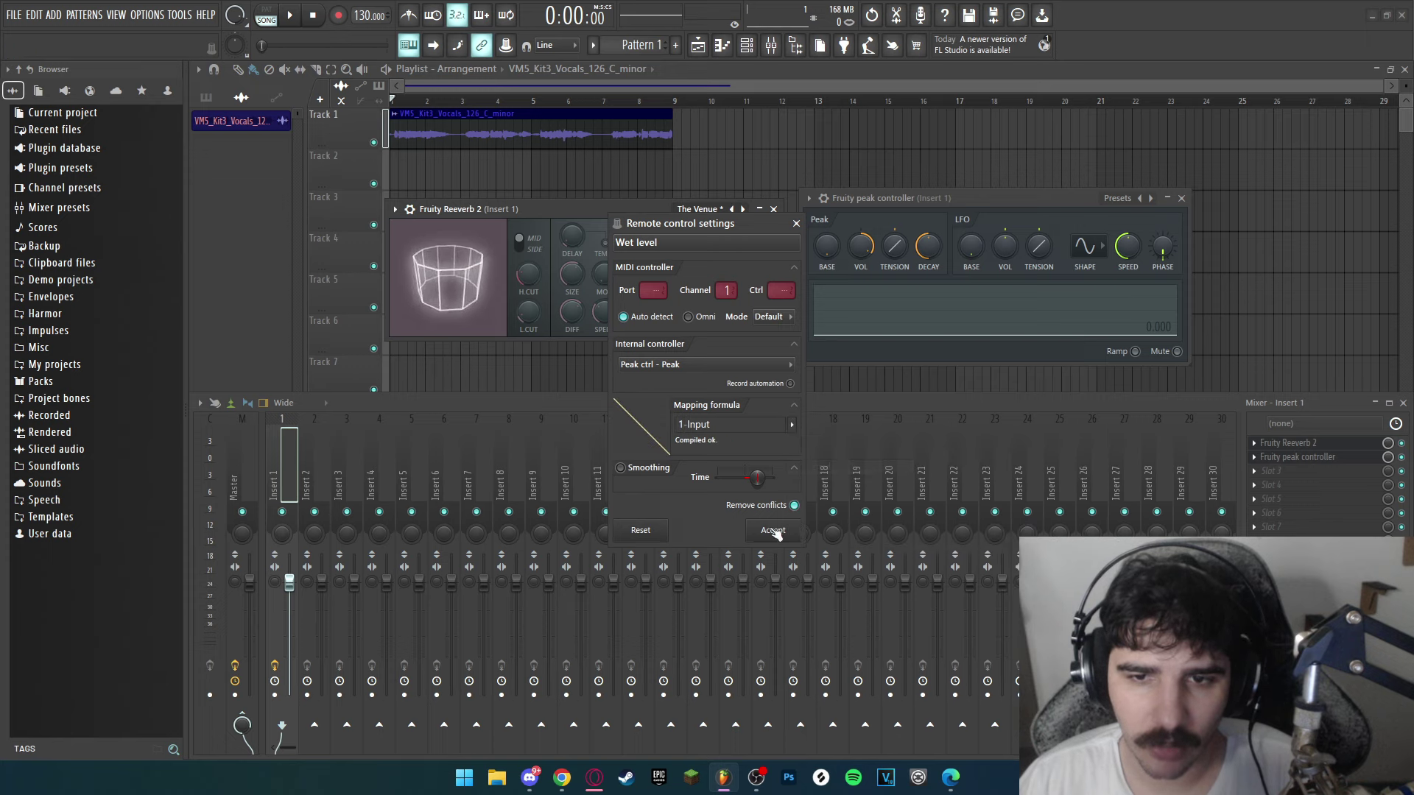
left_click(771, 528)
Try the peak controller's base level at maximum, and bring it to 51% while the vocal plays
left_click(824, 251)
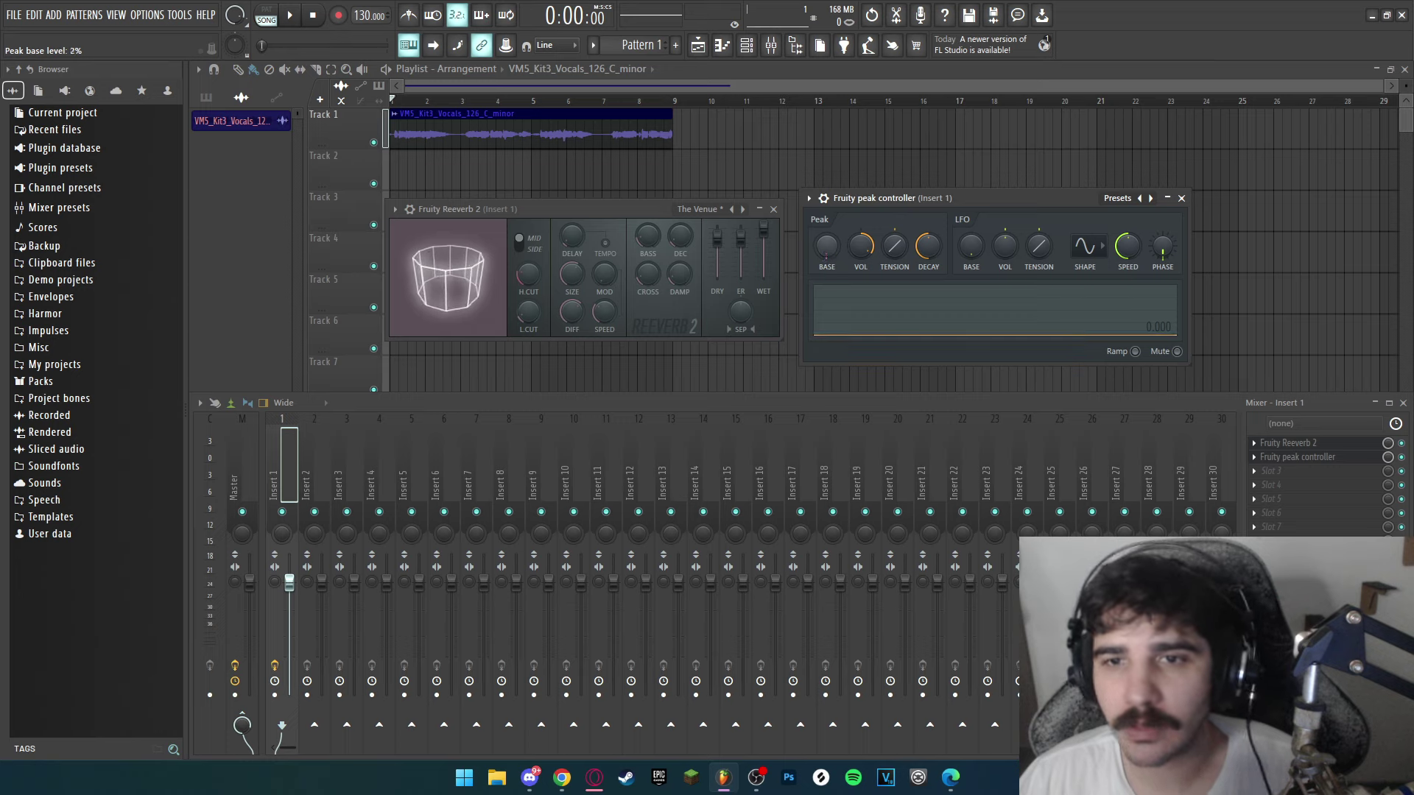
left_click_drag(826, 247, 826, 218)
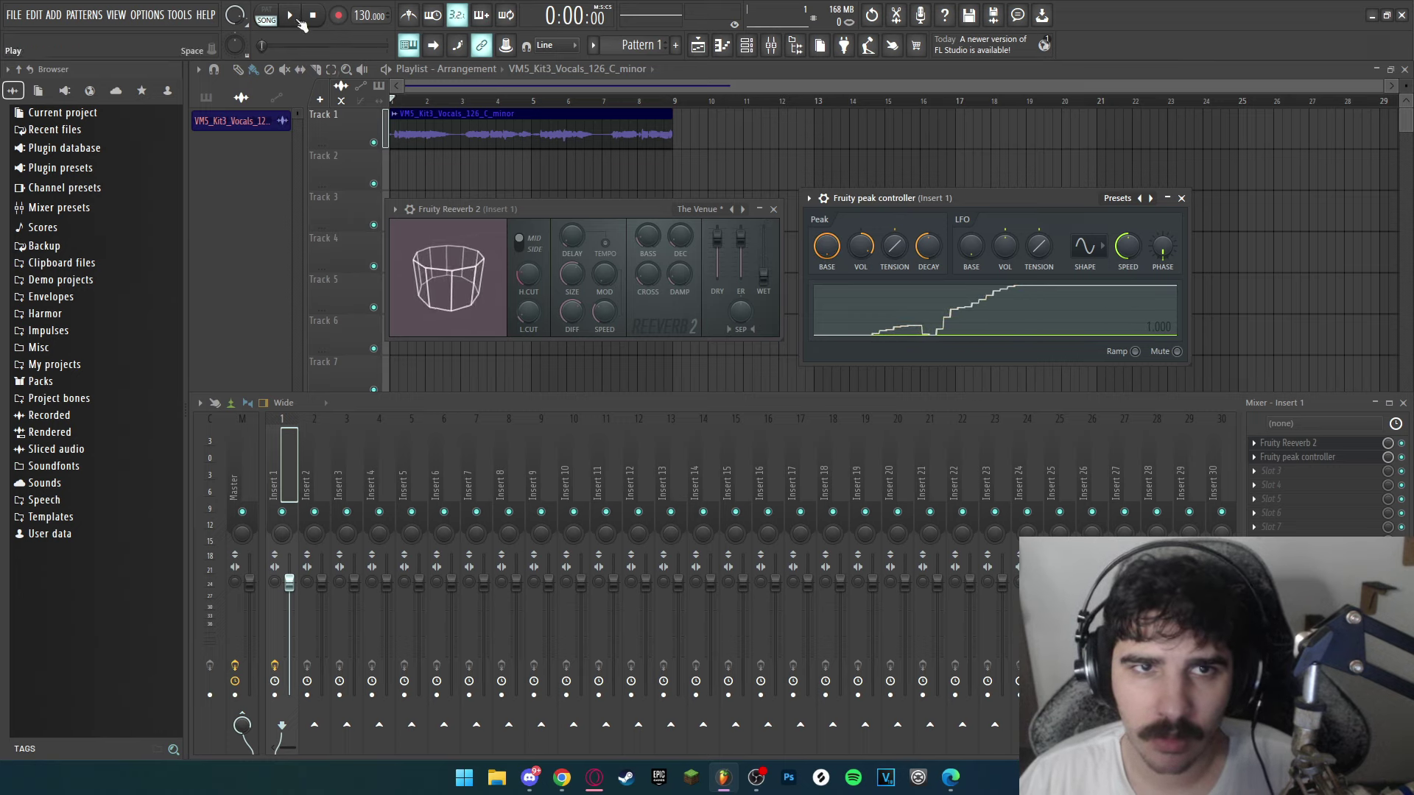
key("space")
left_click_drag(827, 248, 826, 290)
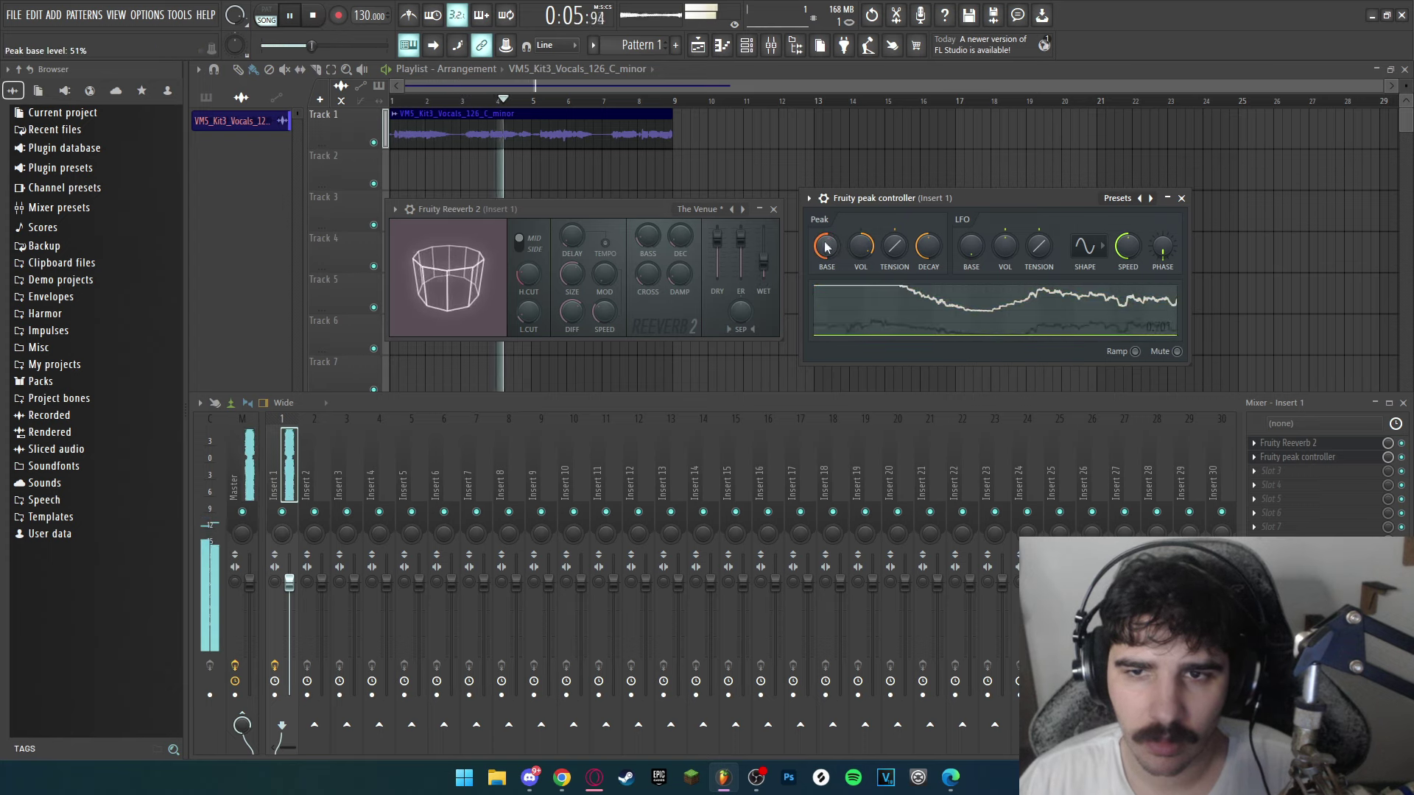
key("space")
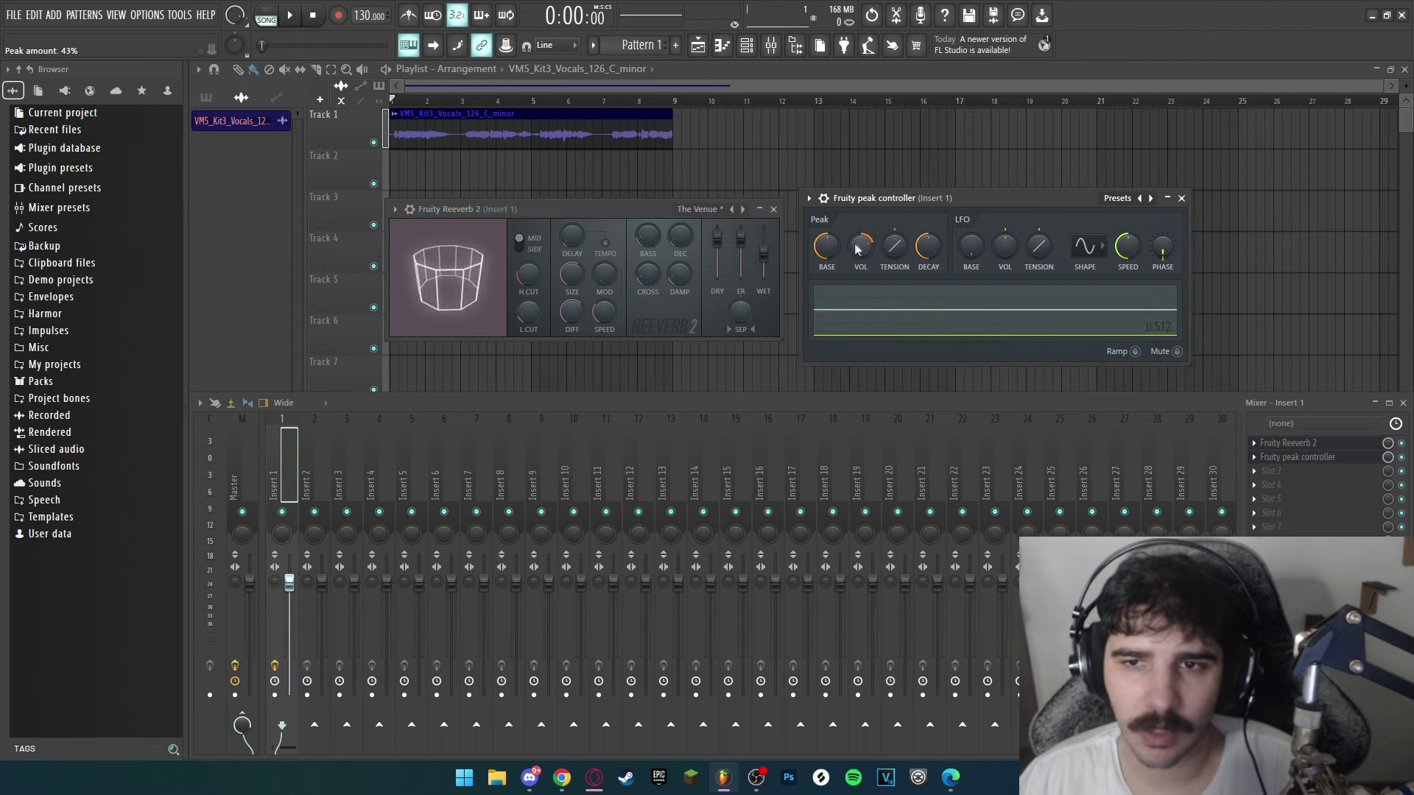
Adjust the peak controller's peak volume while auditioning the vocal, and set the peak tension to 71%
left_click_drag(856, 250, 856, 263)
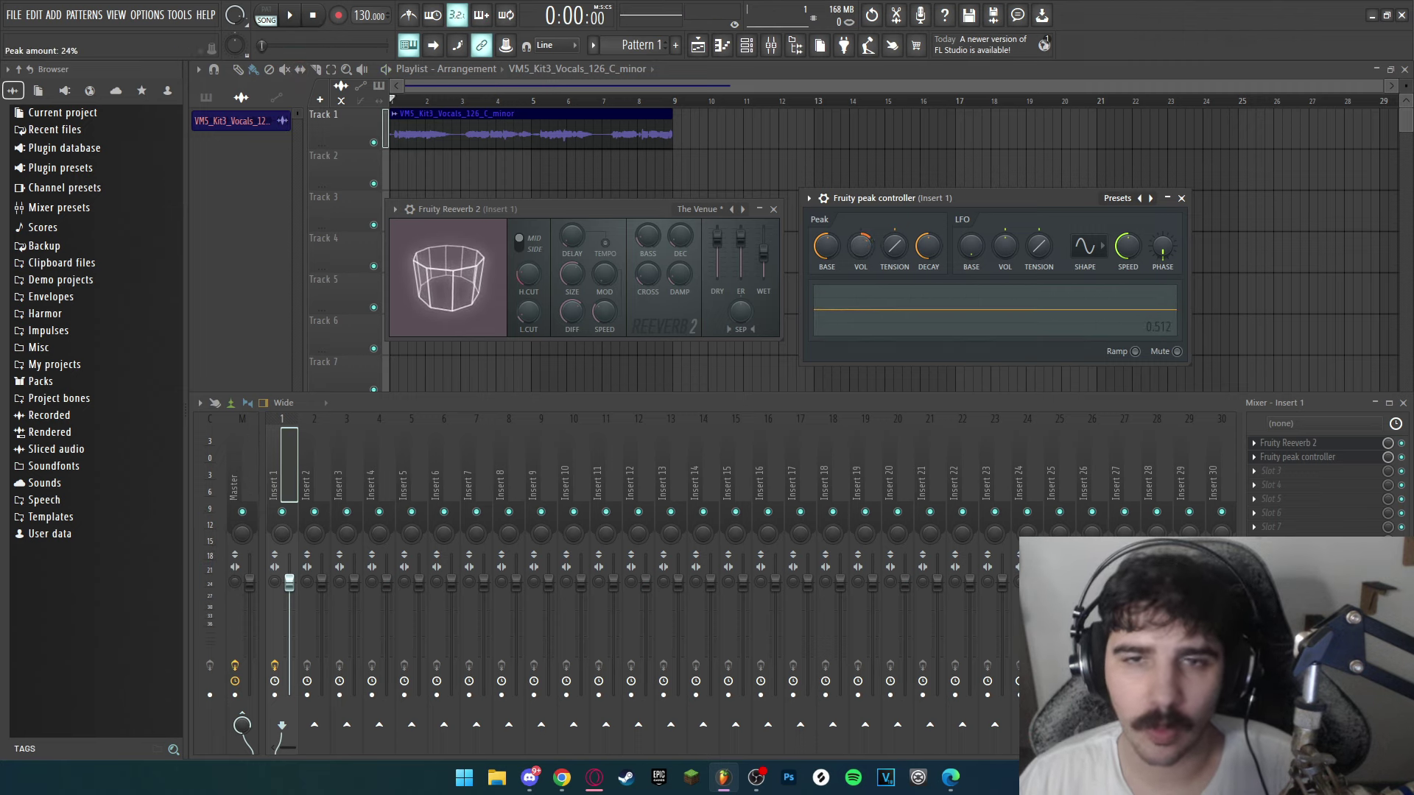
left_click_drag(856, 264, 856, 254)
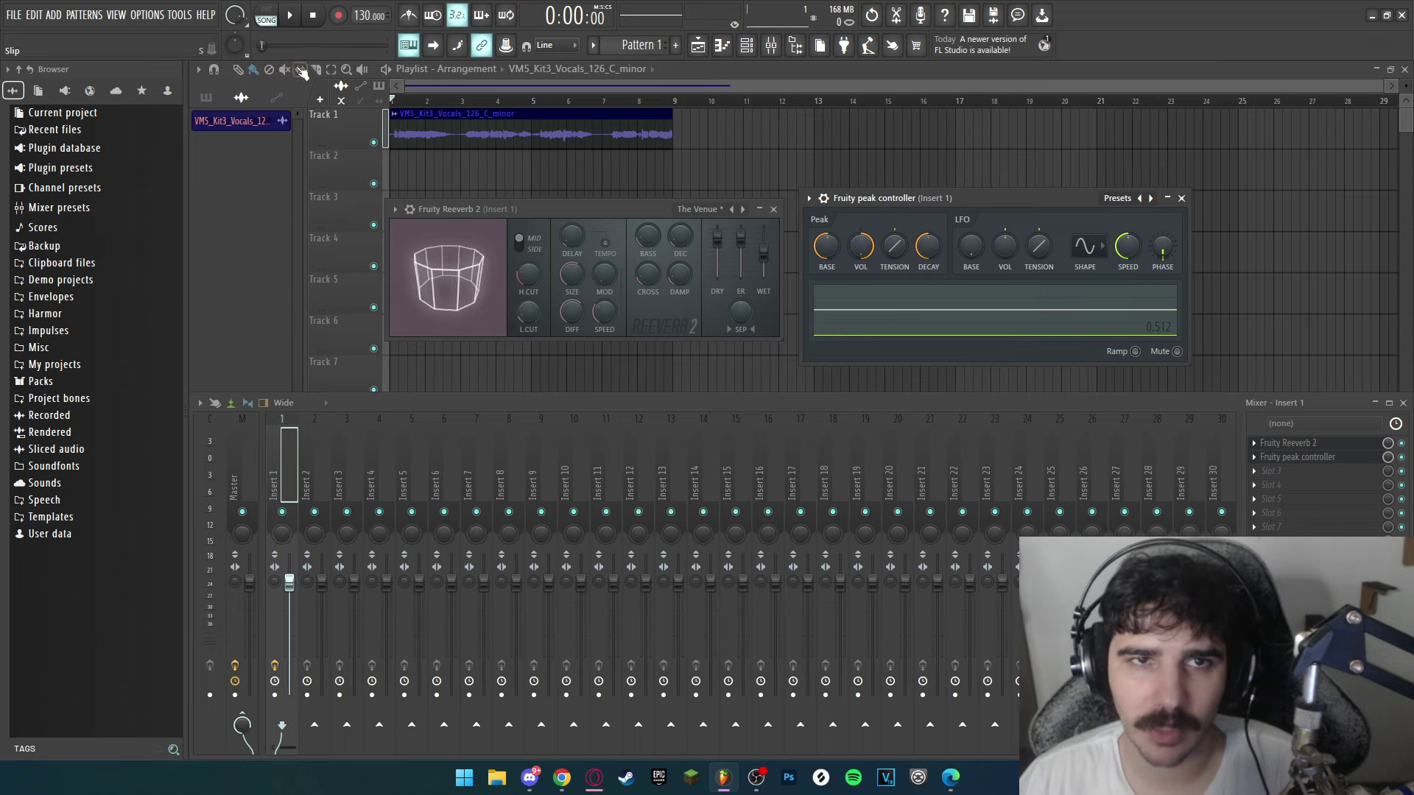
left_click(294, 20)
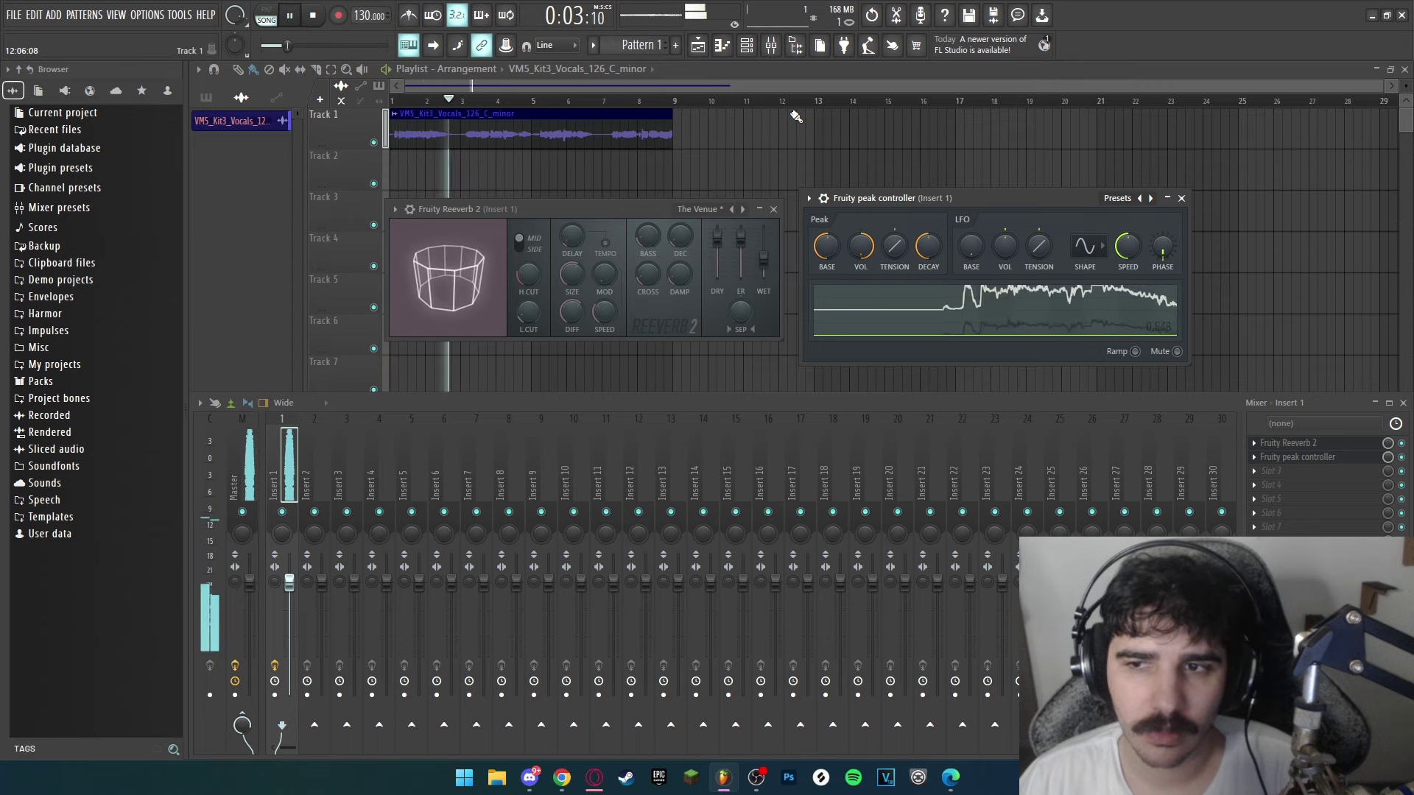
key("space")
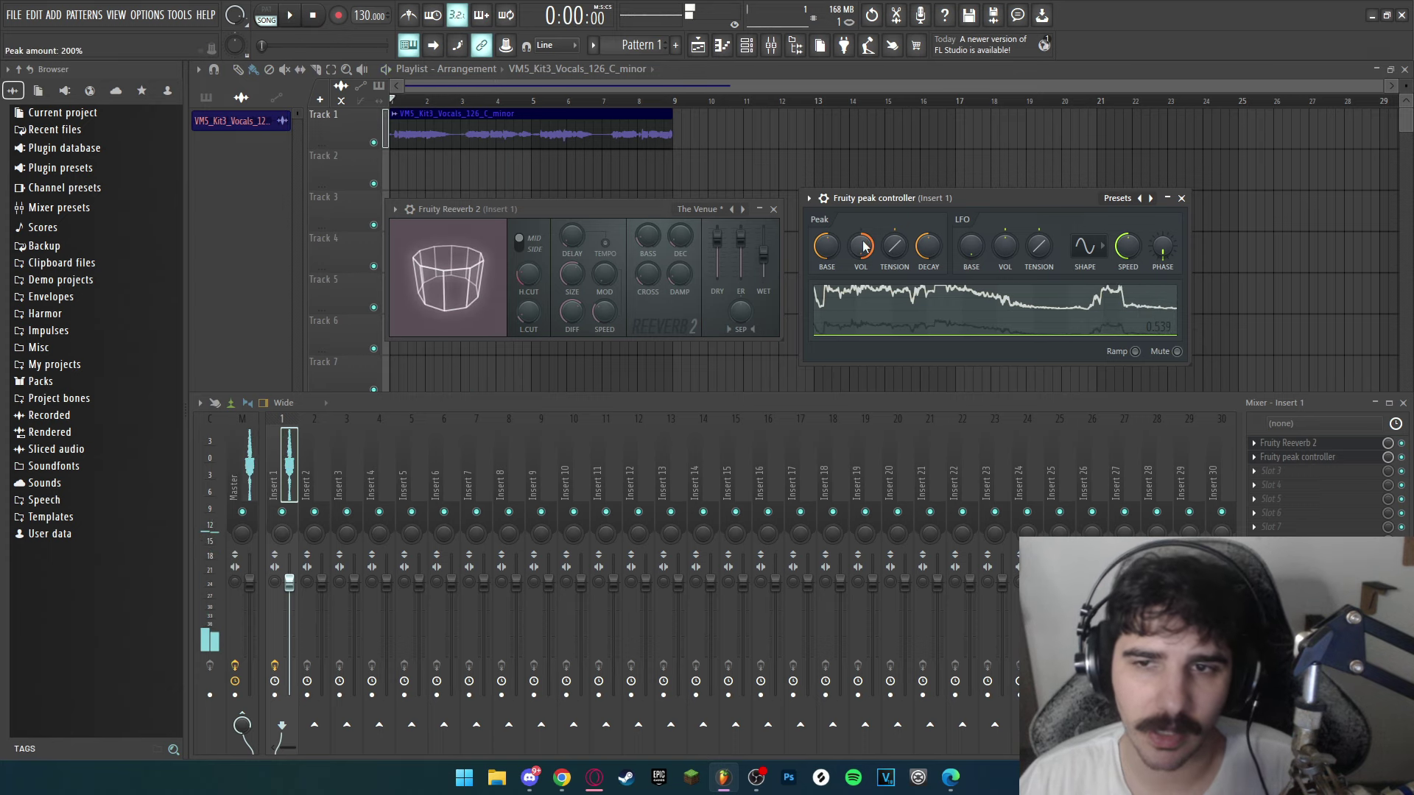
left_click_drag(864, 249, 864, 308)
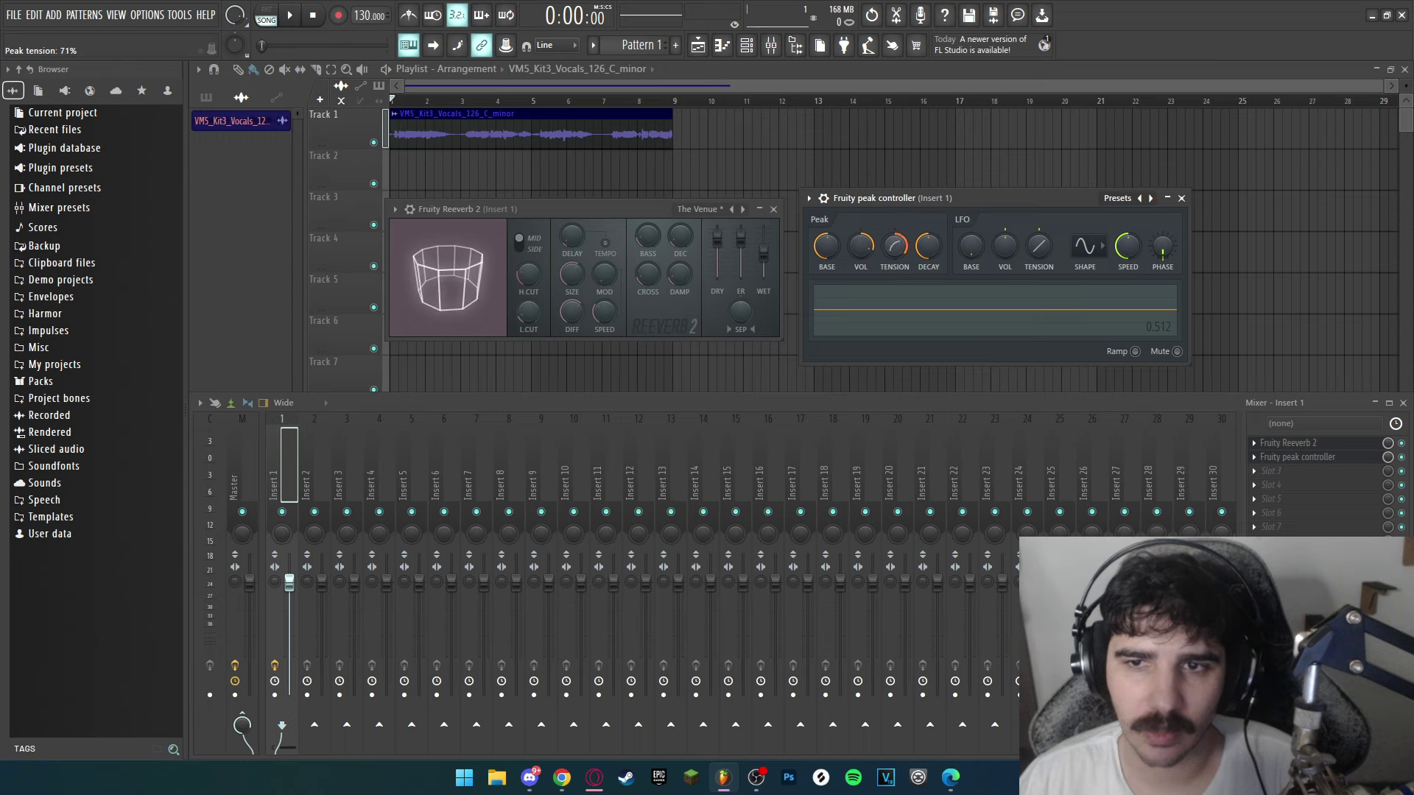
Play the vocal and readjust the peak base level to about 62.5%
left_click(292, 18)
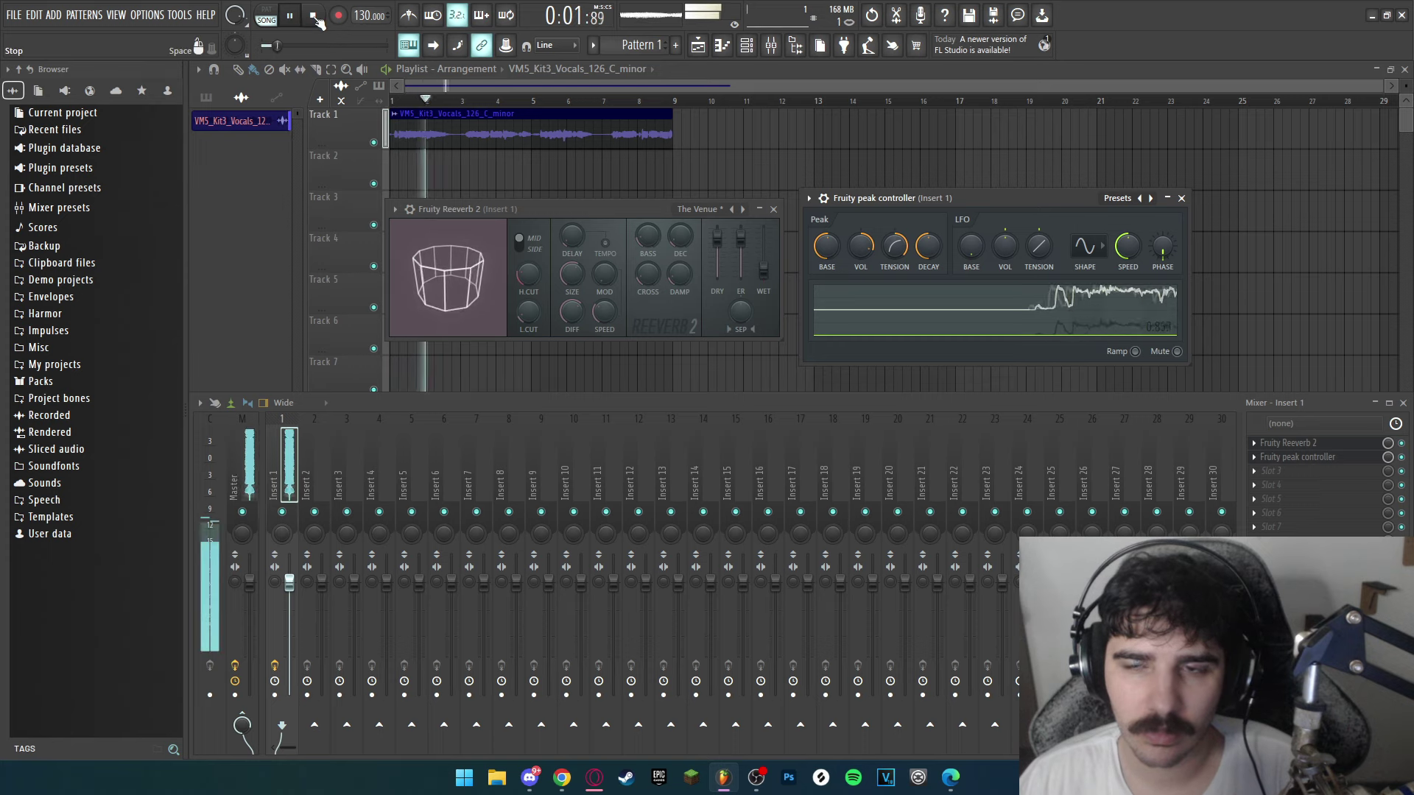
left_click_drag(826, 253, 825, 302)
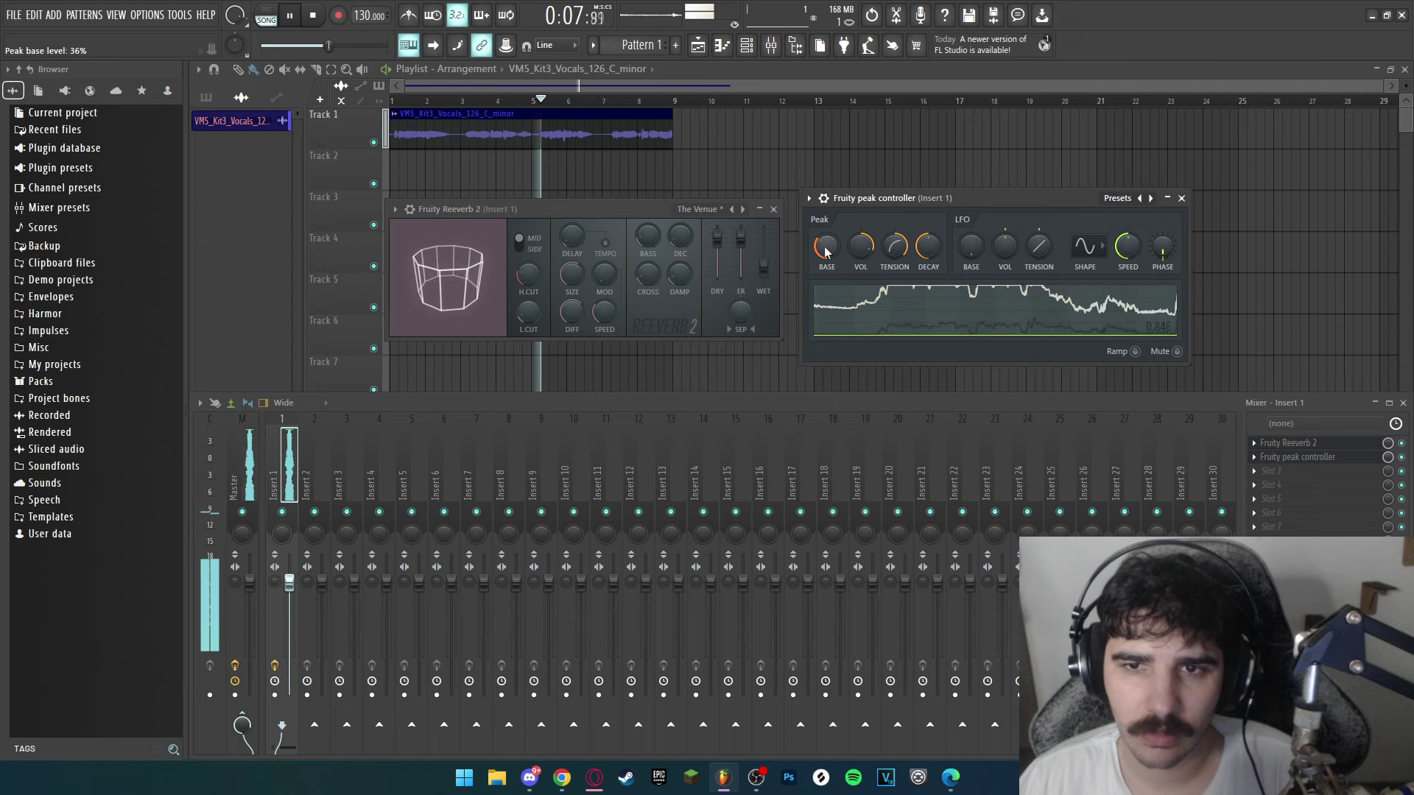
left_click(316, 22)
Compare slow and fast peak decay speeds during vocal playback and set the decay to 88%
left_click_drag(929, 246, 928, 324)
mouse_move(929, 246)
left_mouse_down()
mouse_move(929, 269)
mouse_move(935, 240)
left_mouse_up()
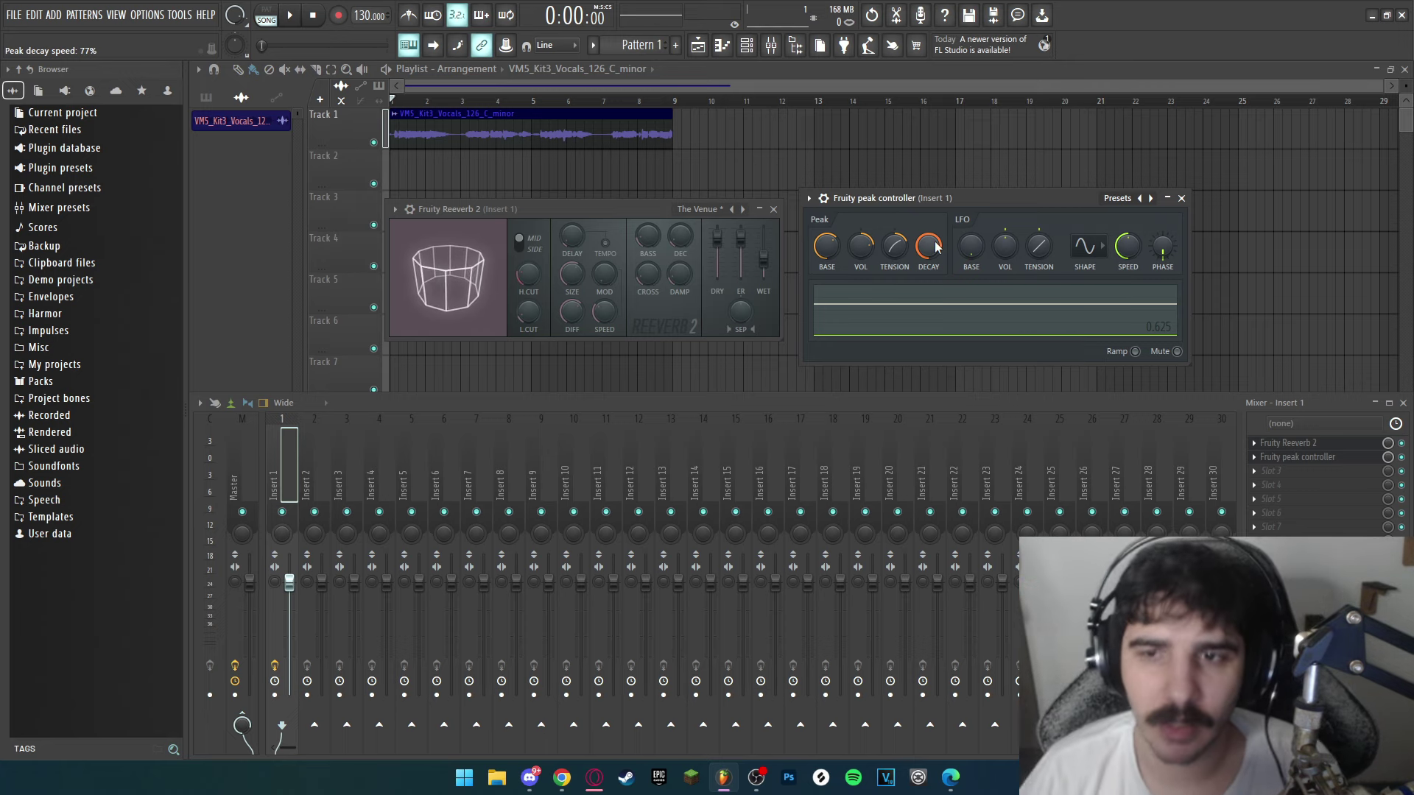
left_click_drag(937, 246, 937, 240)
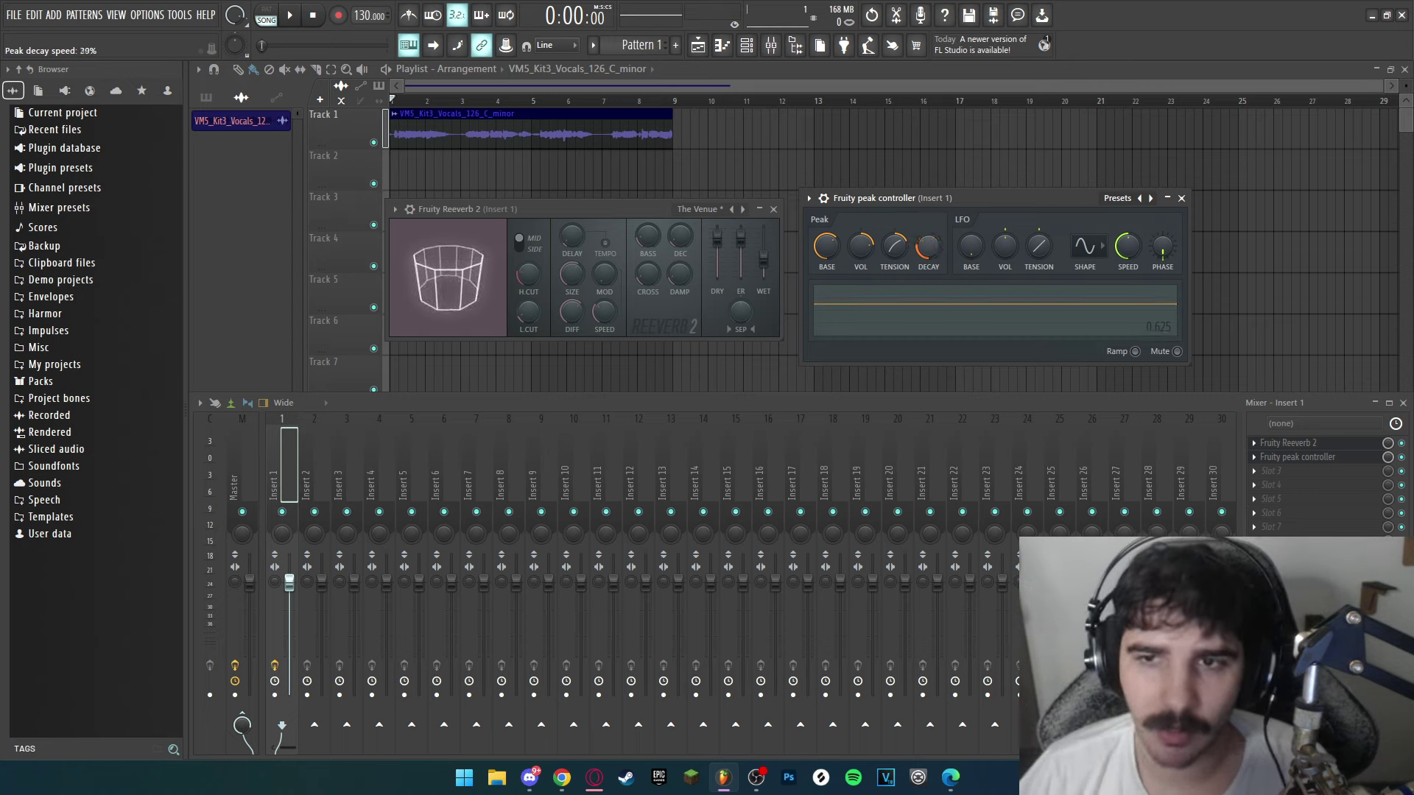
left_click(289, 15)
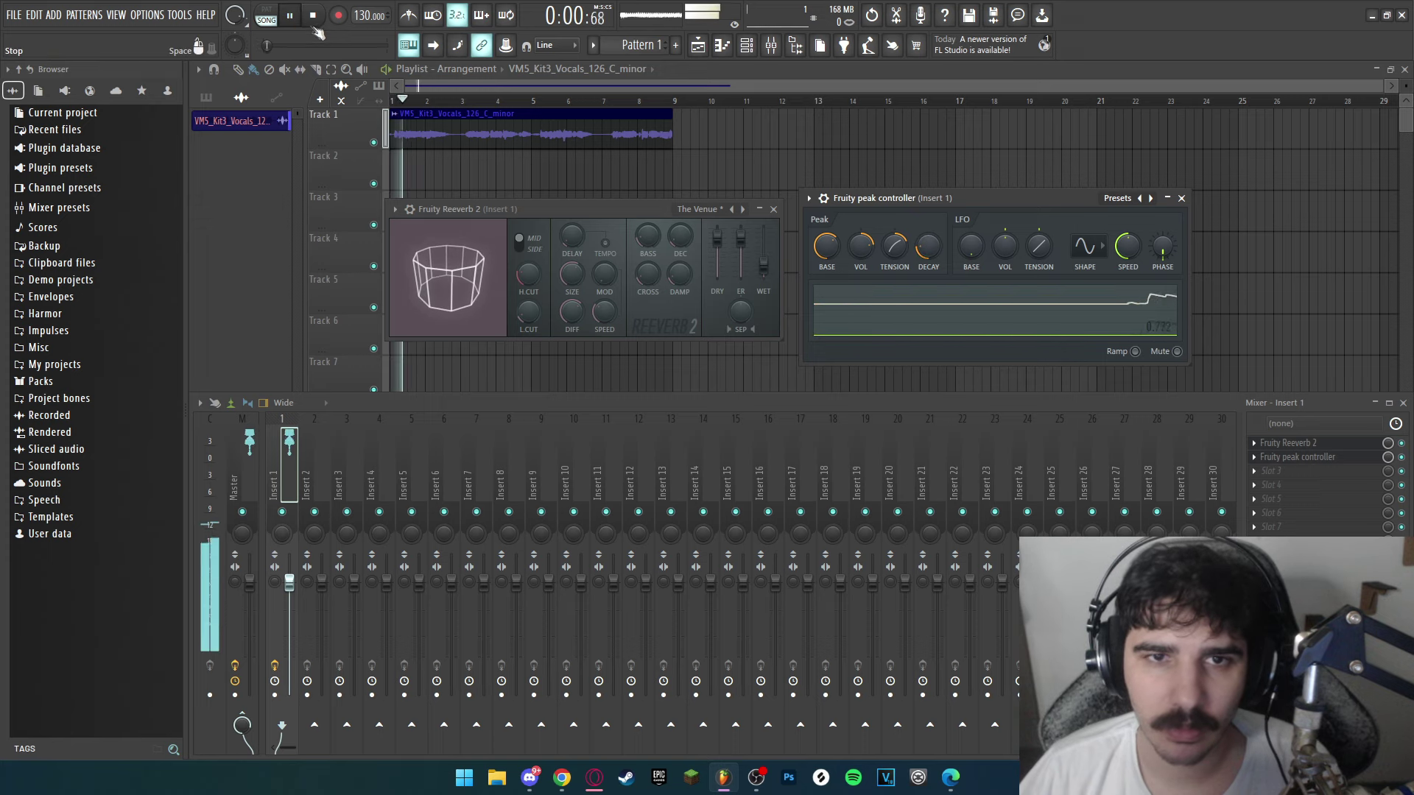
left_click_drag(938, 256, 938, 295)
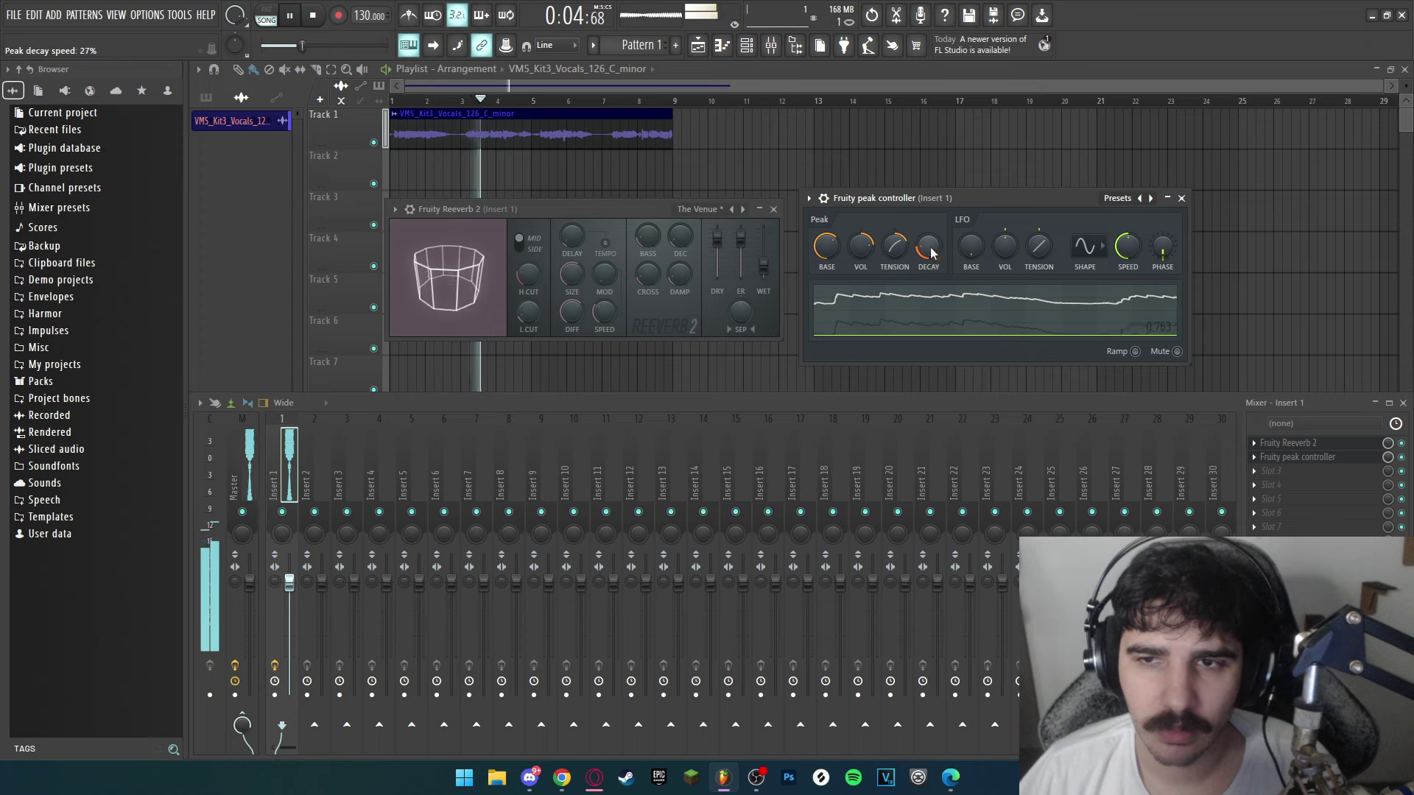
scroll(932, 254, "up", 10)
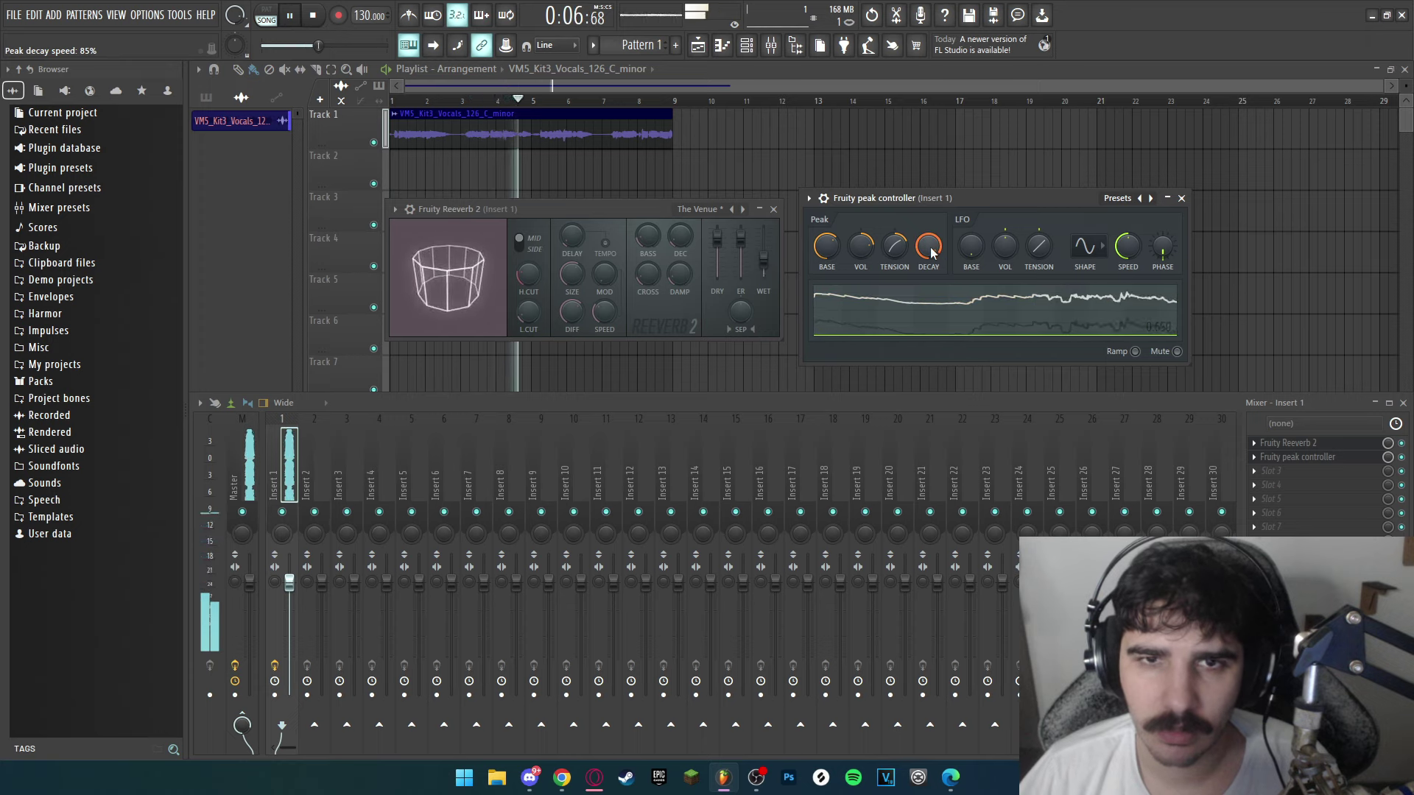
left_click(314, 16)
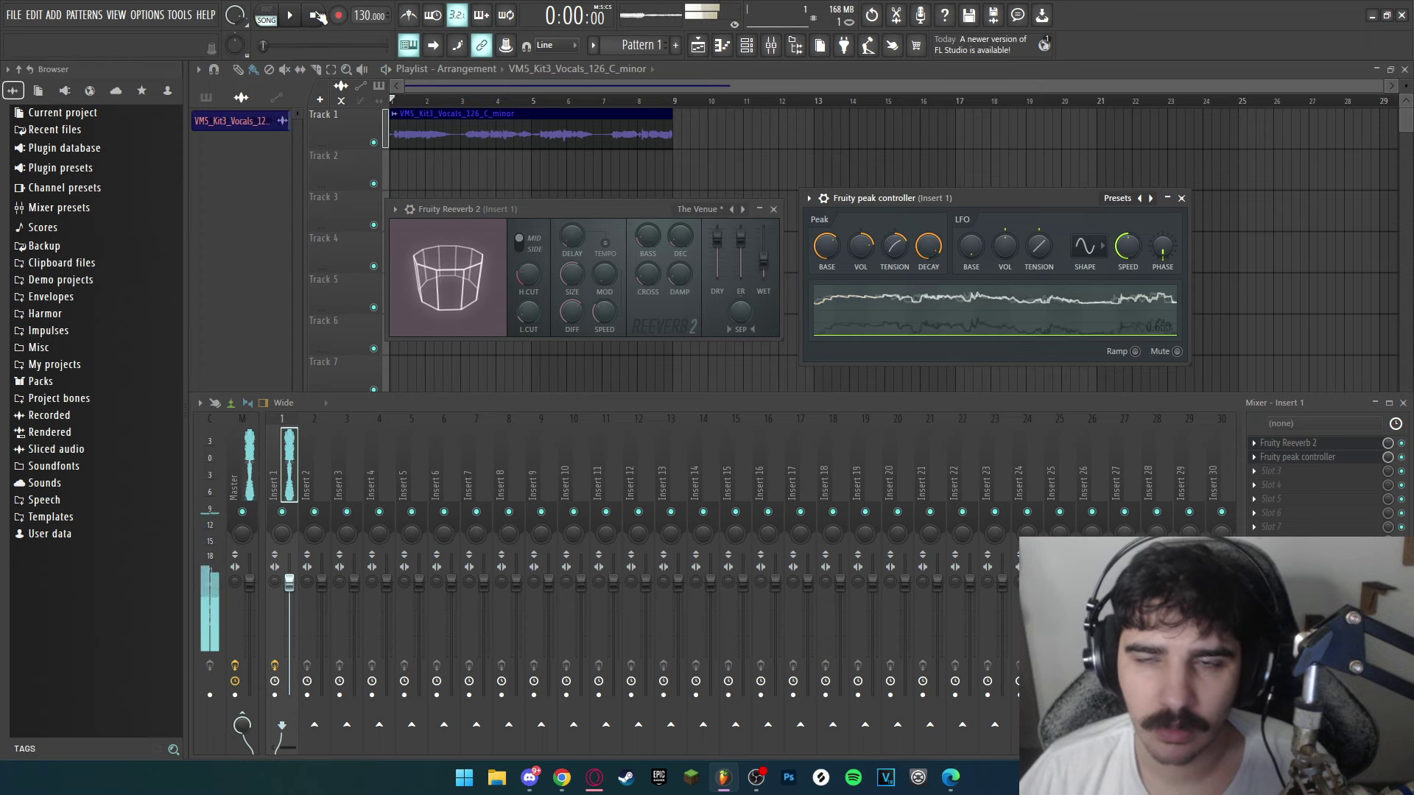
left_click_drag(930, 250, 931, 247)
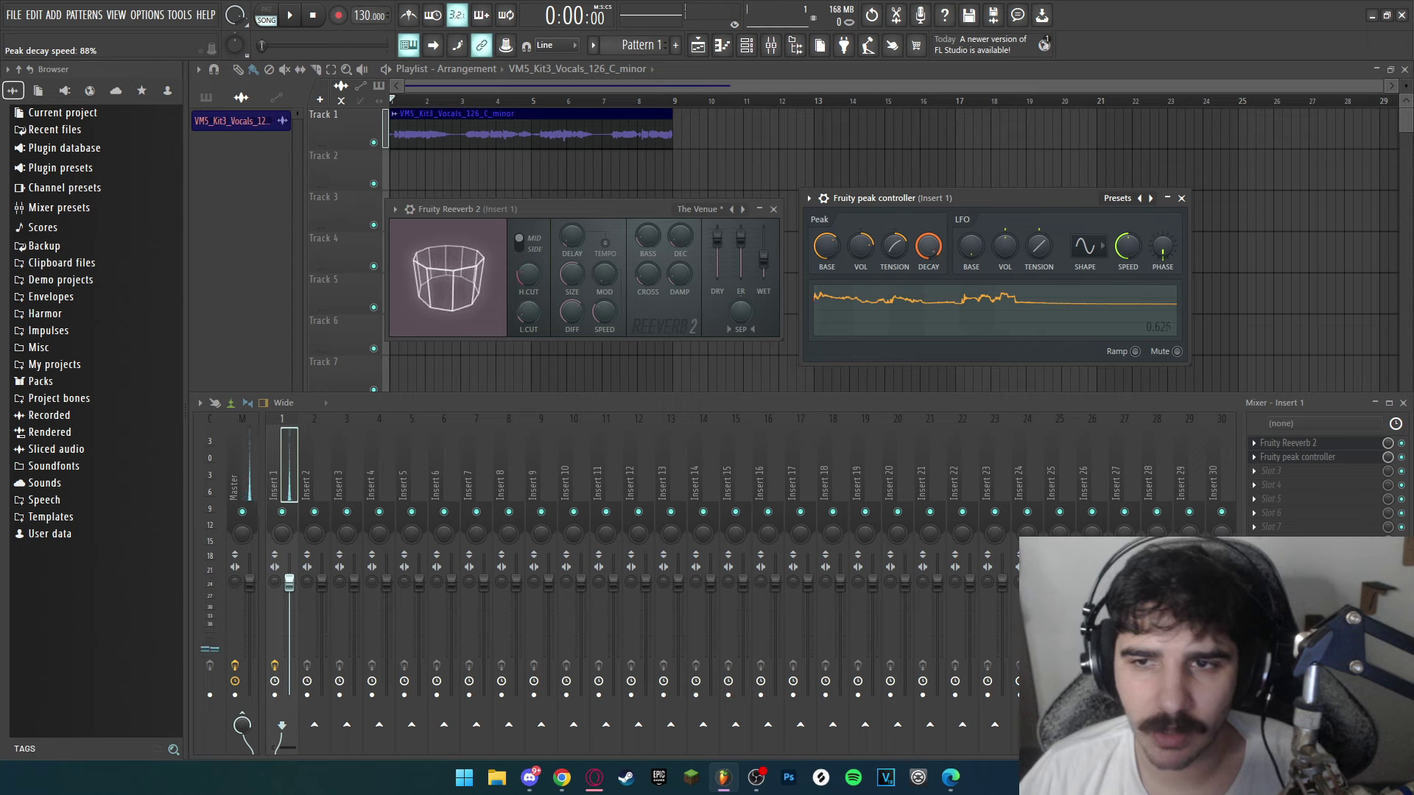
Play the vocal with the peak controller bypassed and enabled to compare the ducked reverb with the unducked one
left_click(290, 20)
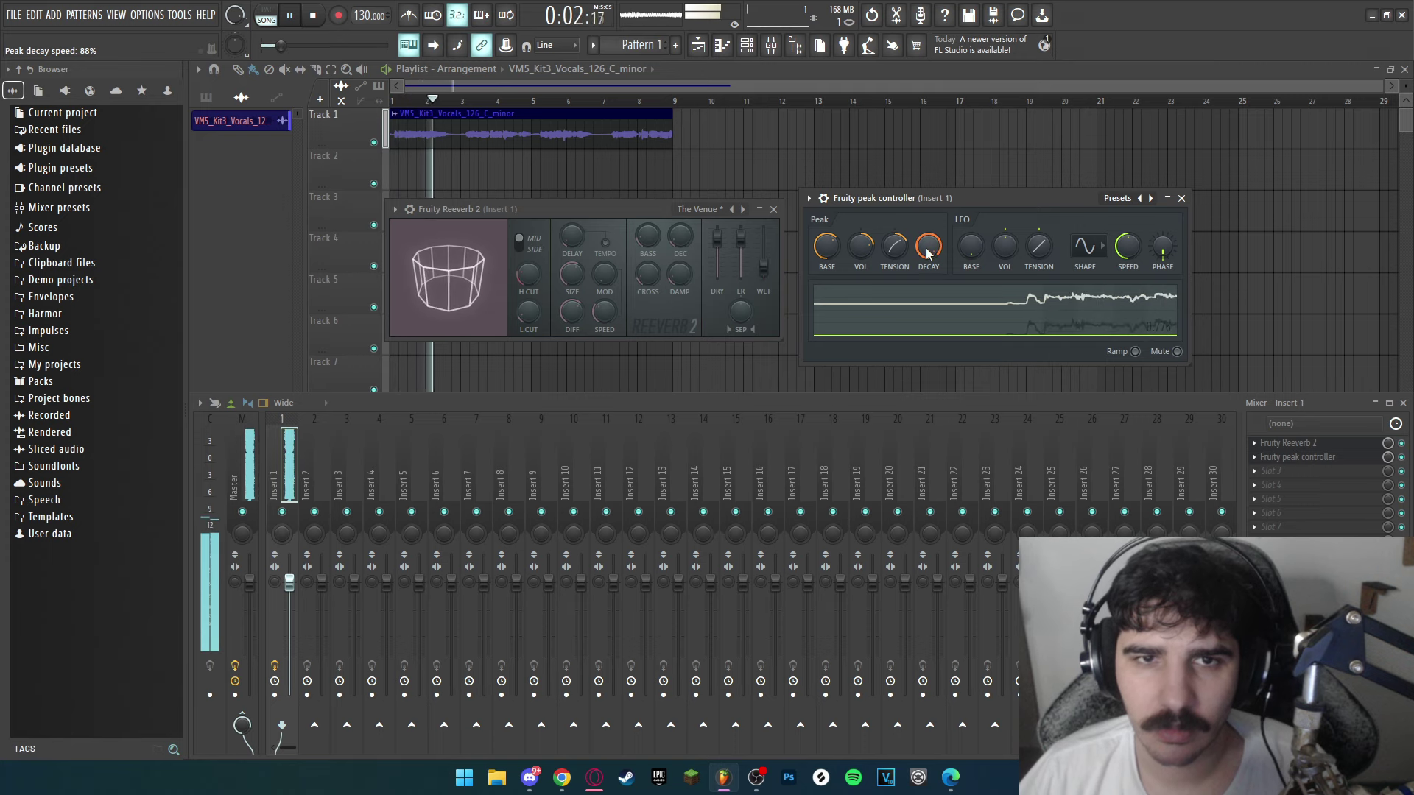
key("space")
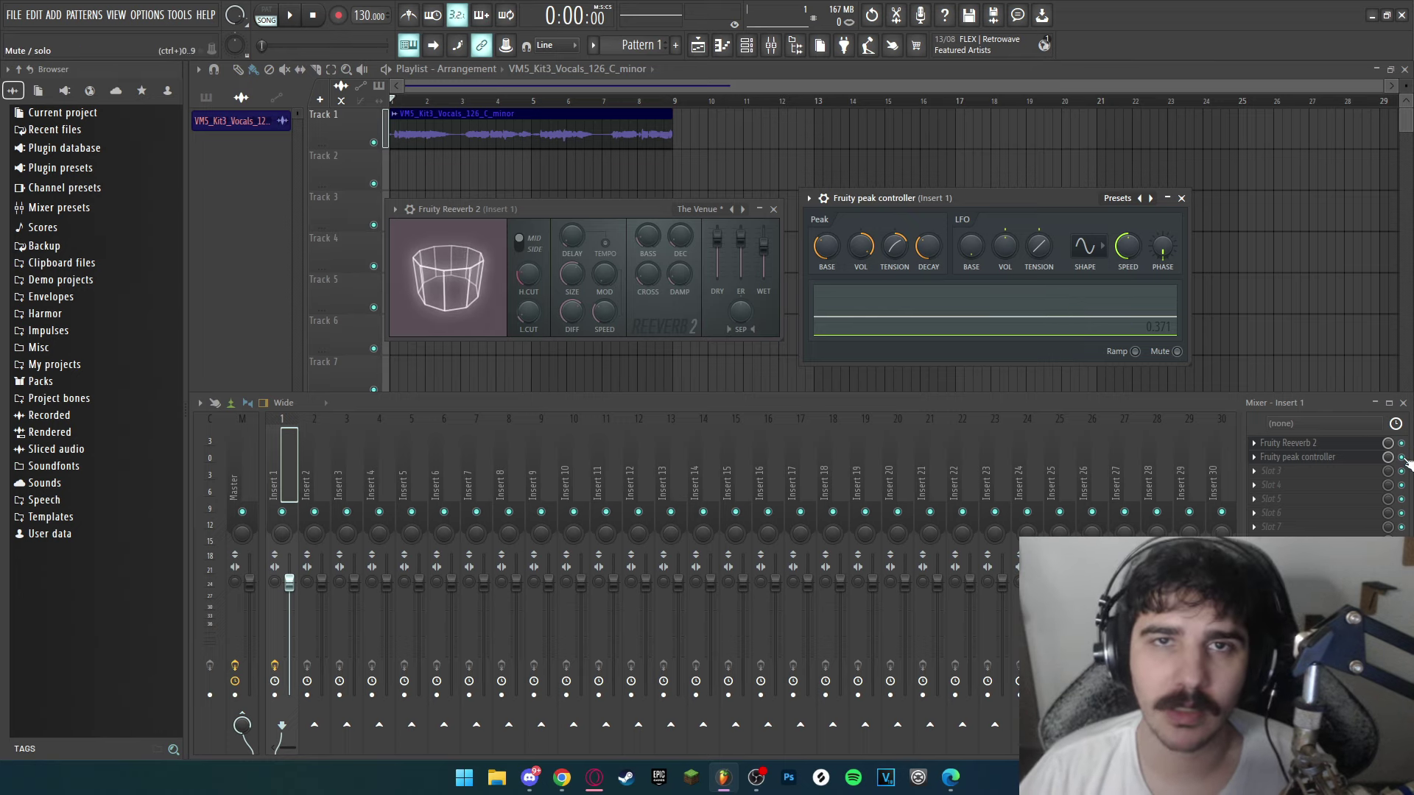
left_click(293, 17)
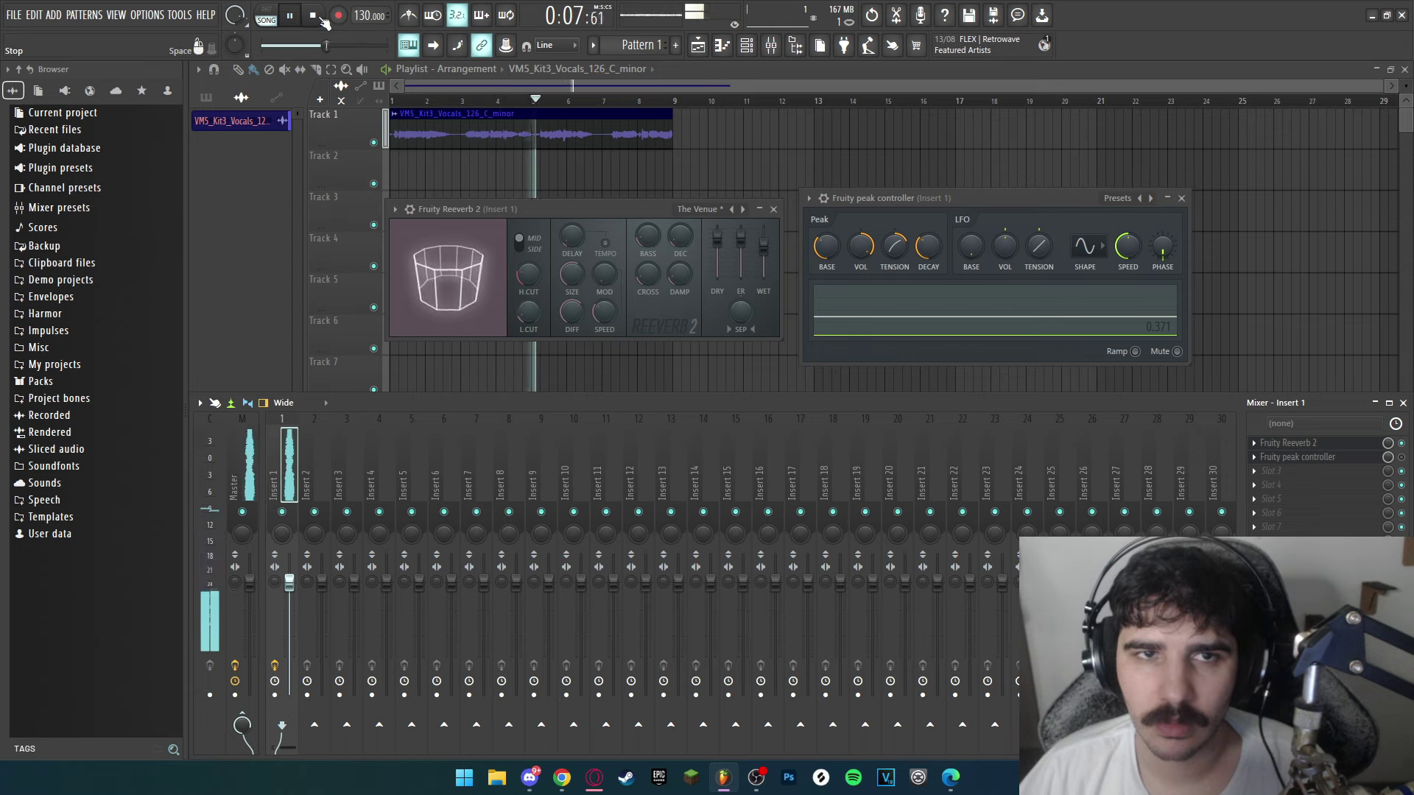
key("space")
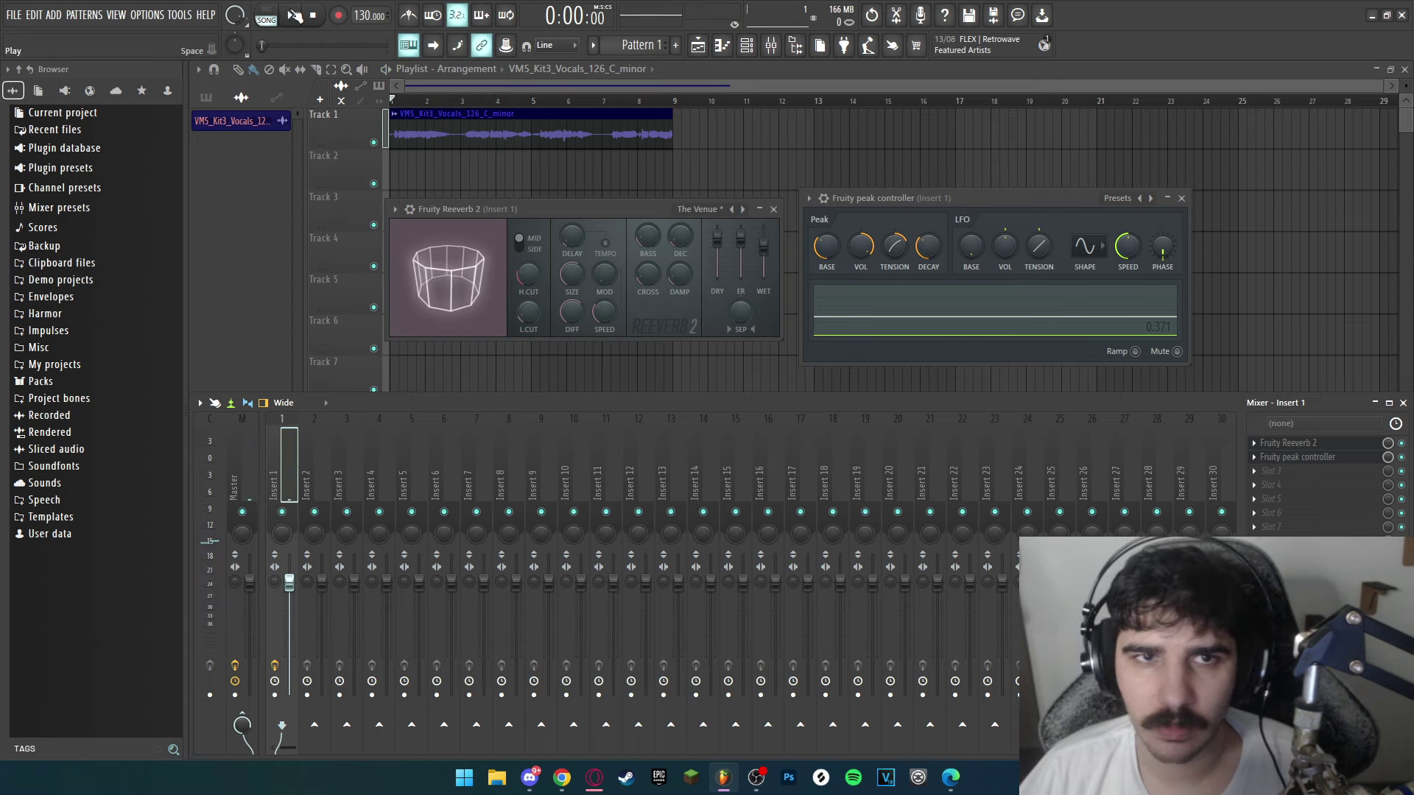
key("space")
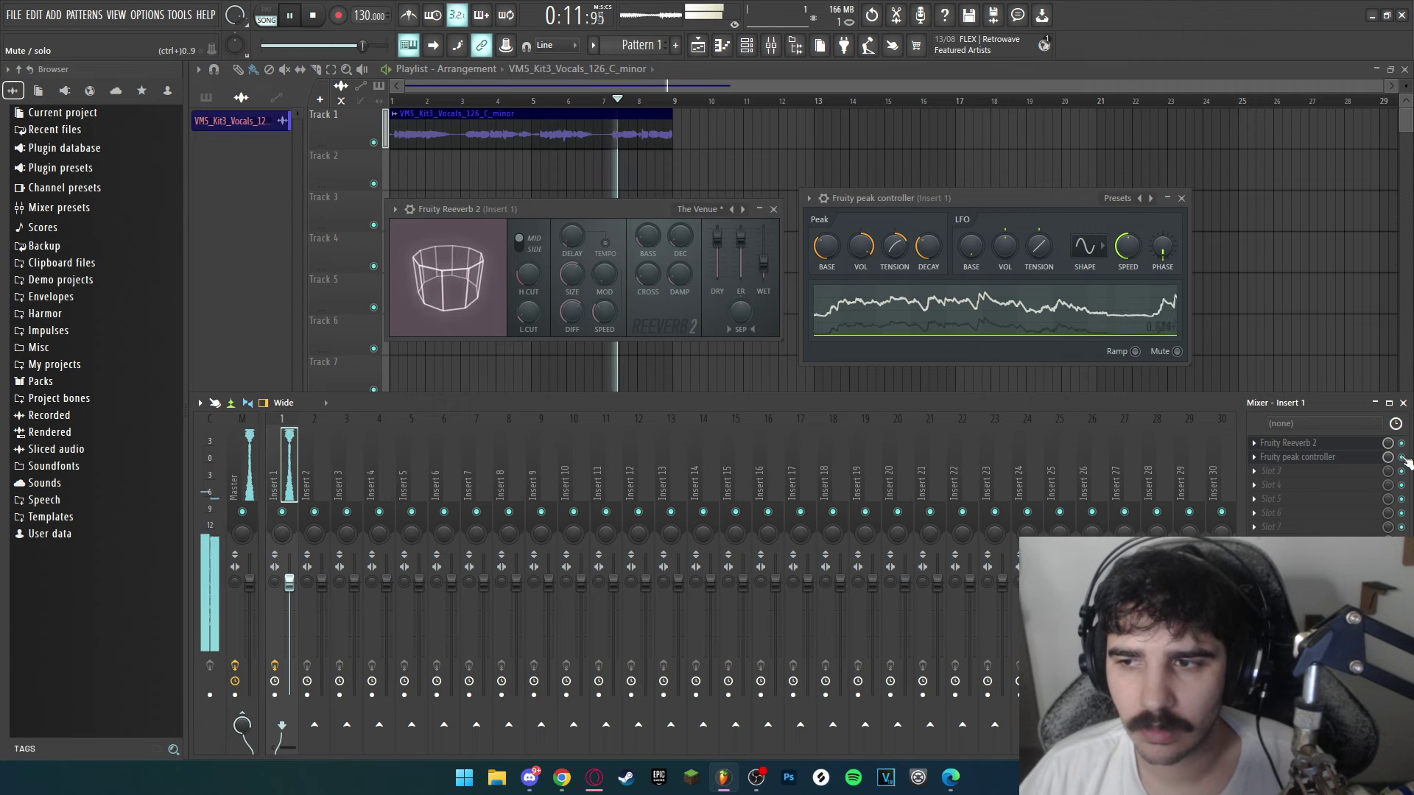
left_click(312, 15)
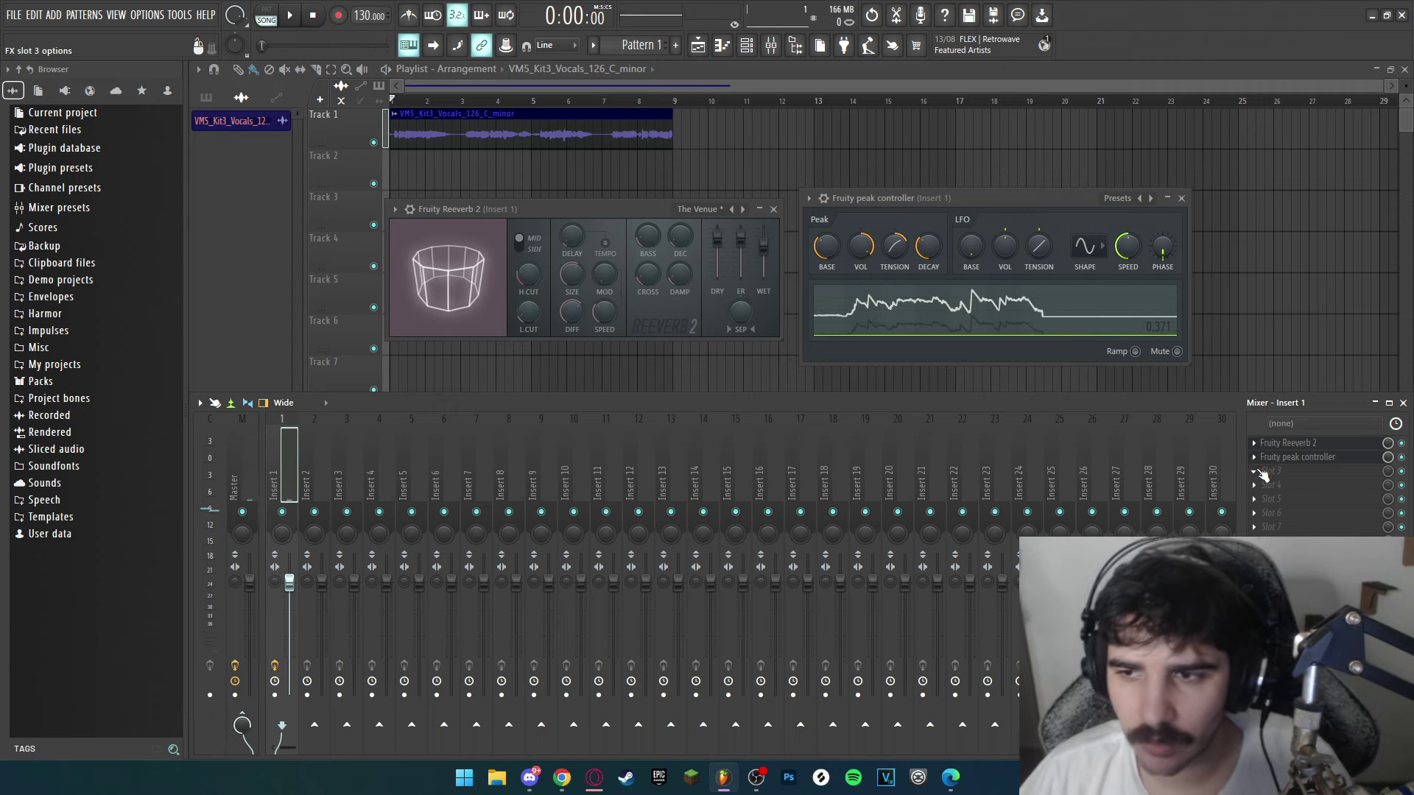
Add Fruity Delay 3 in effect slot 3 and link its output wet level to Peak ctrl - Peak with an inverted mapping
left_click(1268, 470)
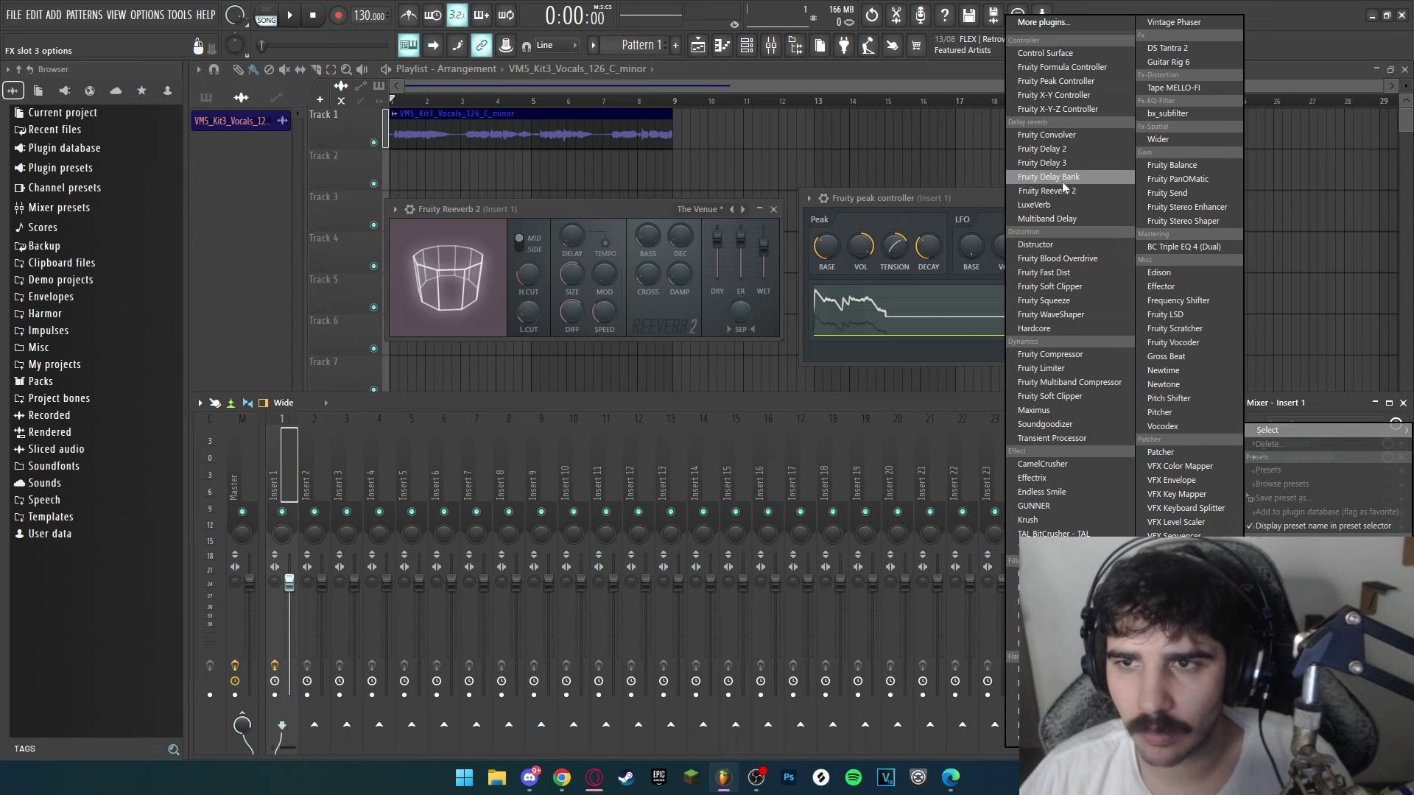
left_click(1046, 163)
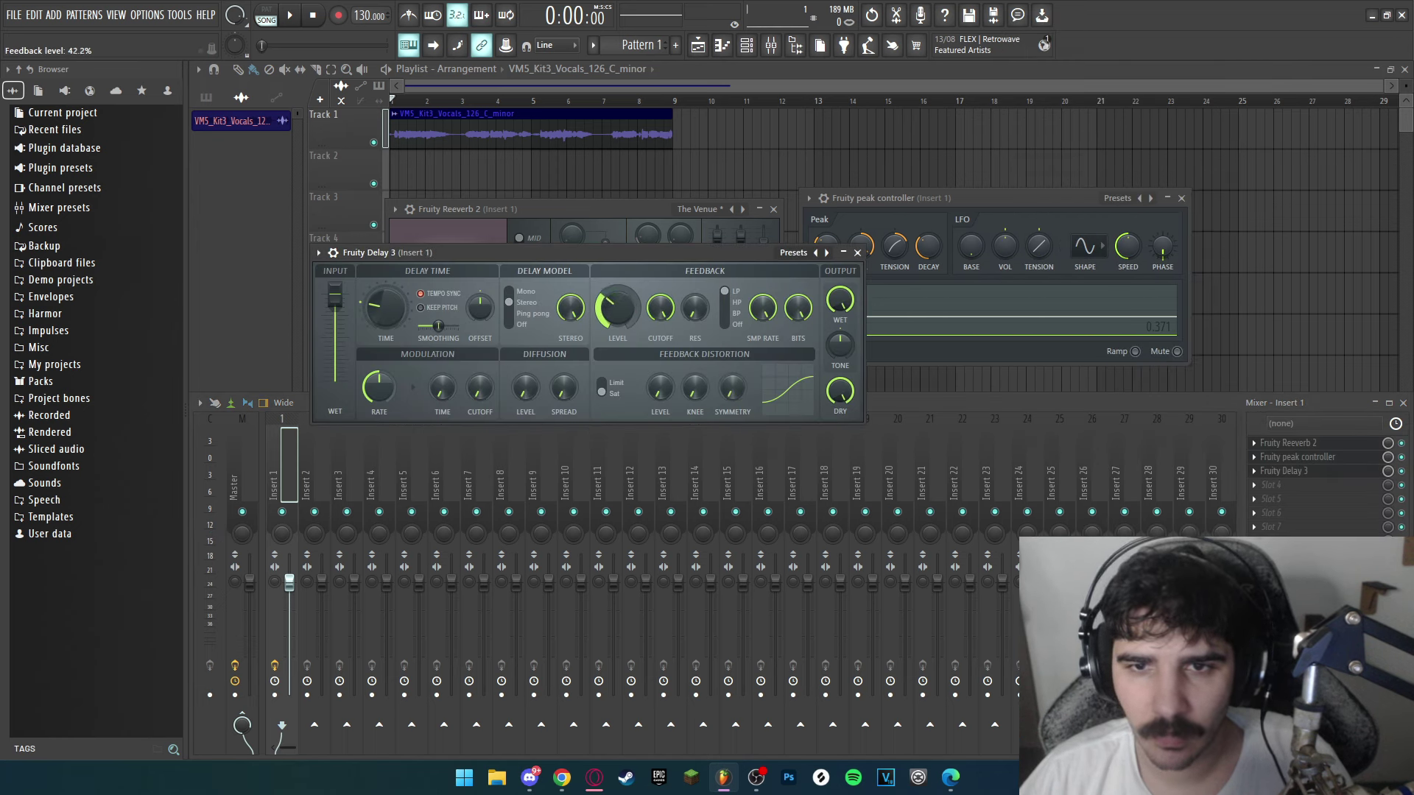
right_click(837, 303)
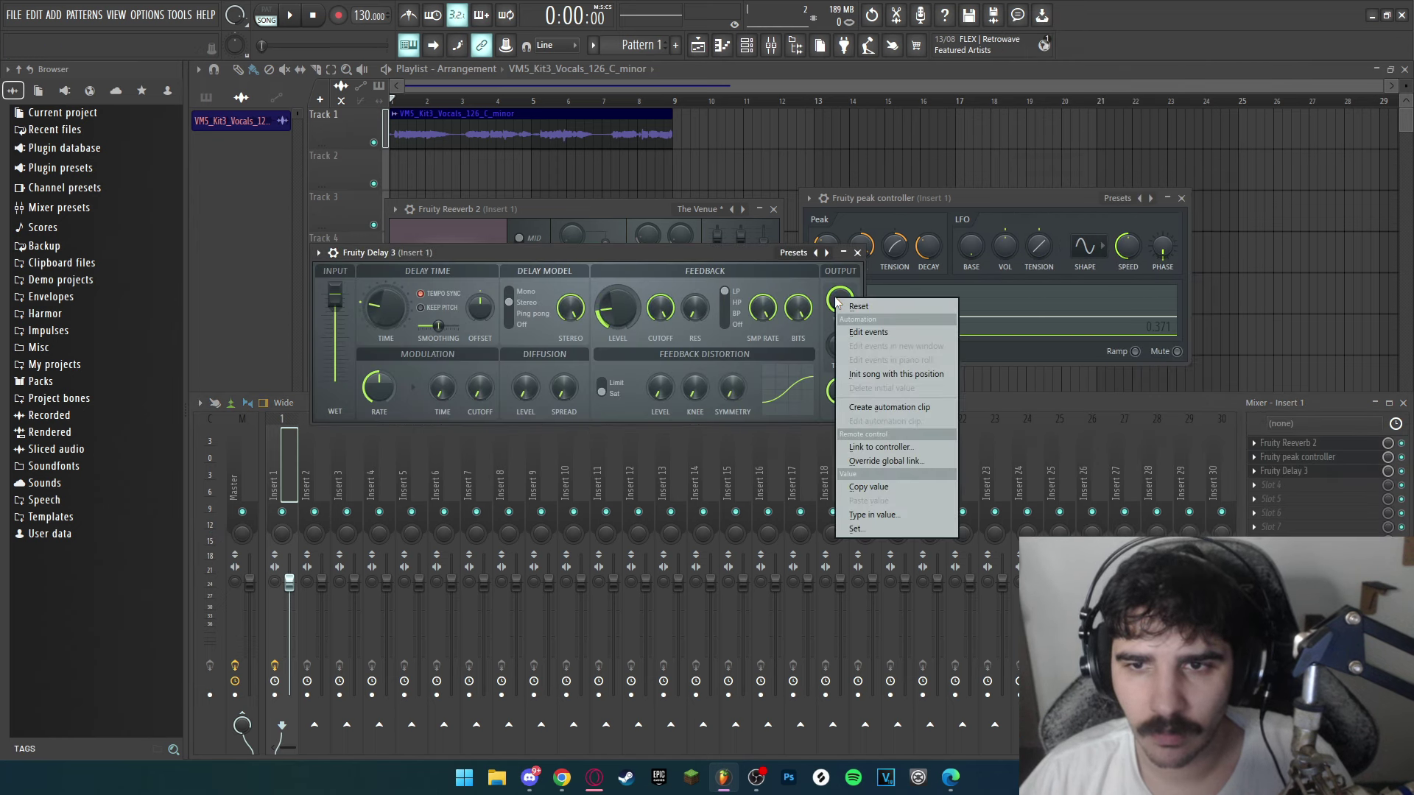
left_click(884, 447)
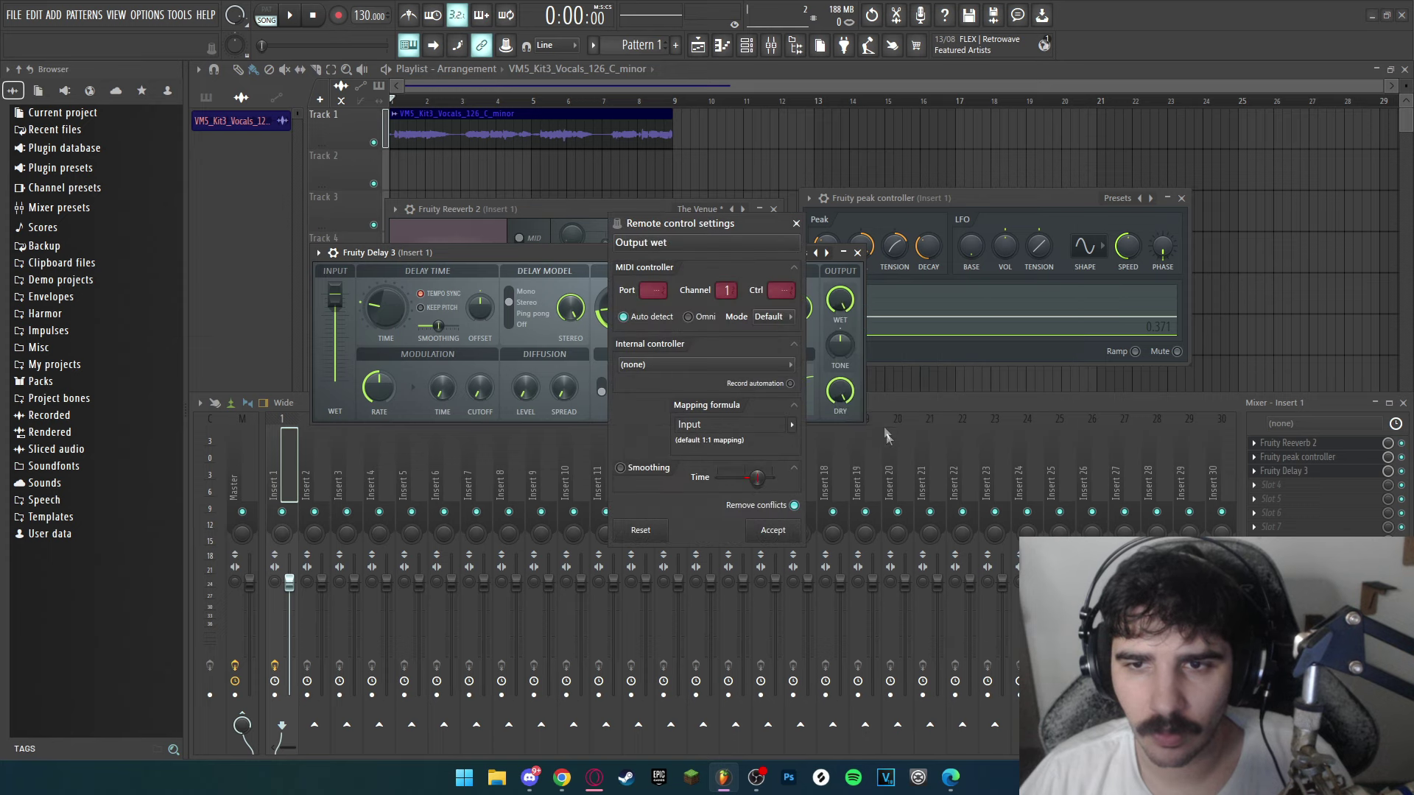
left_click(725, 364)
left_click(707, 416)
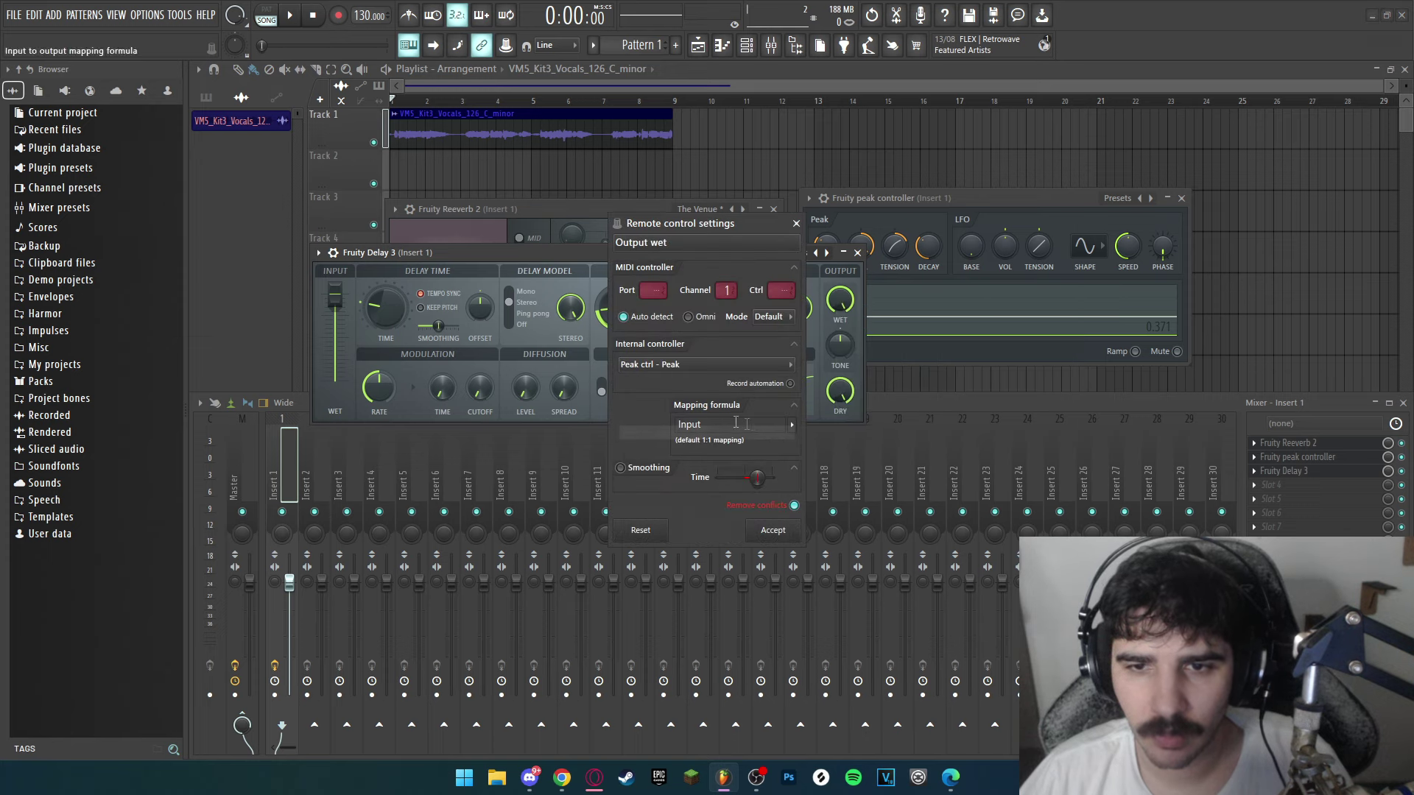
left_click(793, 425)
left_click(814, 471)
left_click(773, 530)
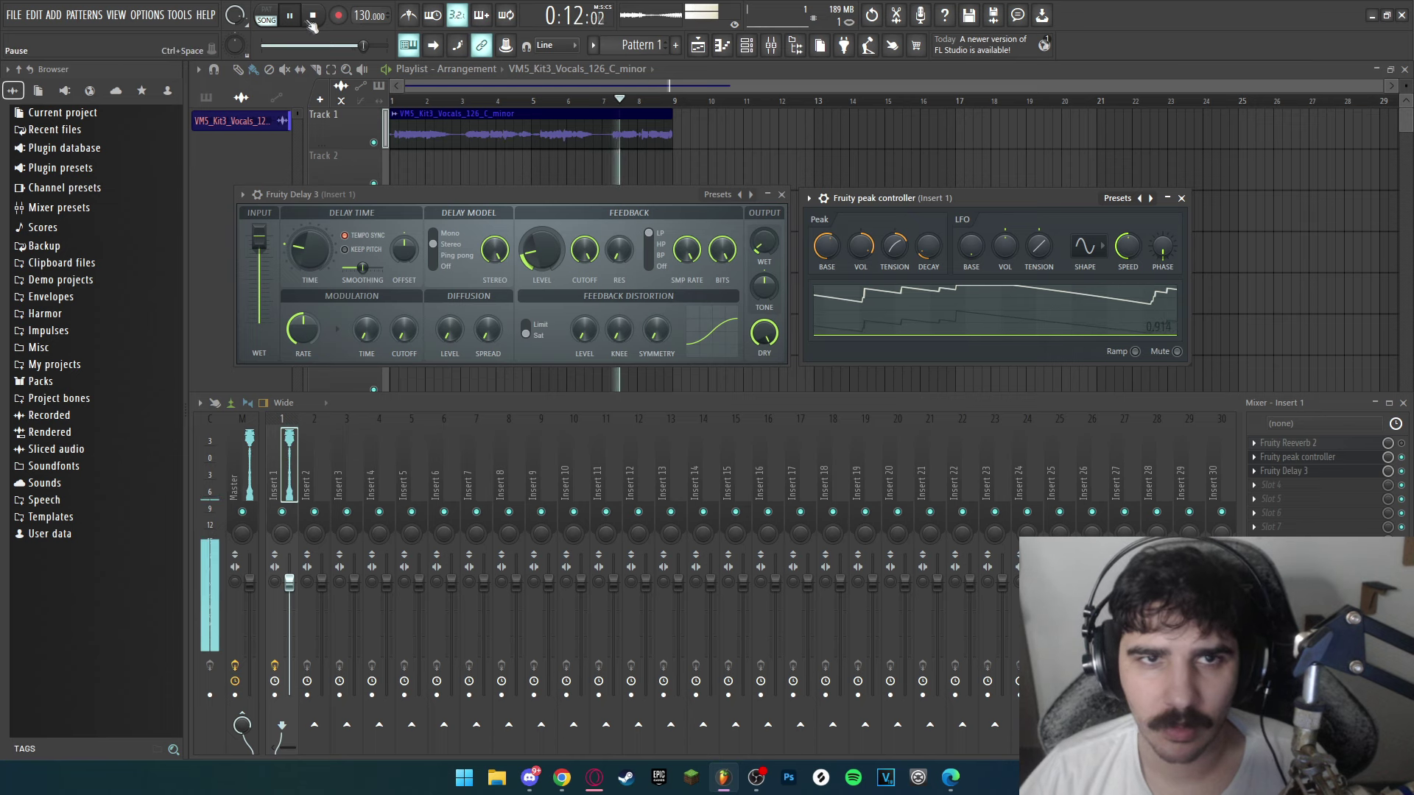
Set the peak controller's peak base level to 49% and replay the vocal to audition the ducked delay
left_click(313, 16)
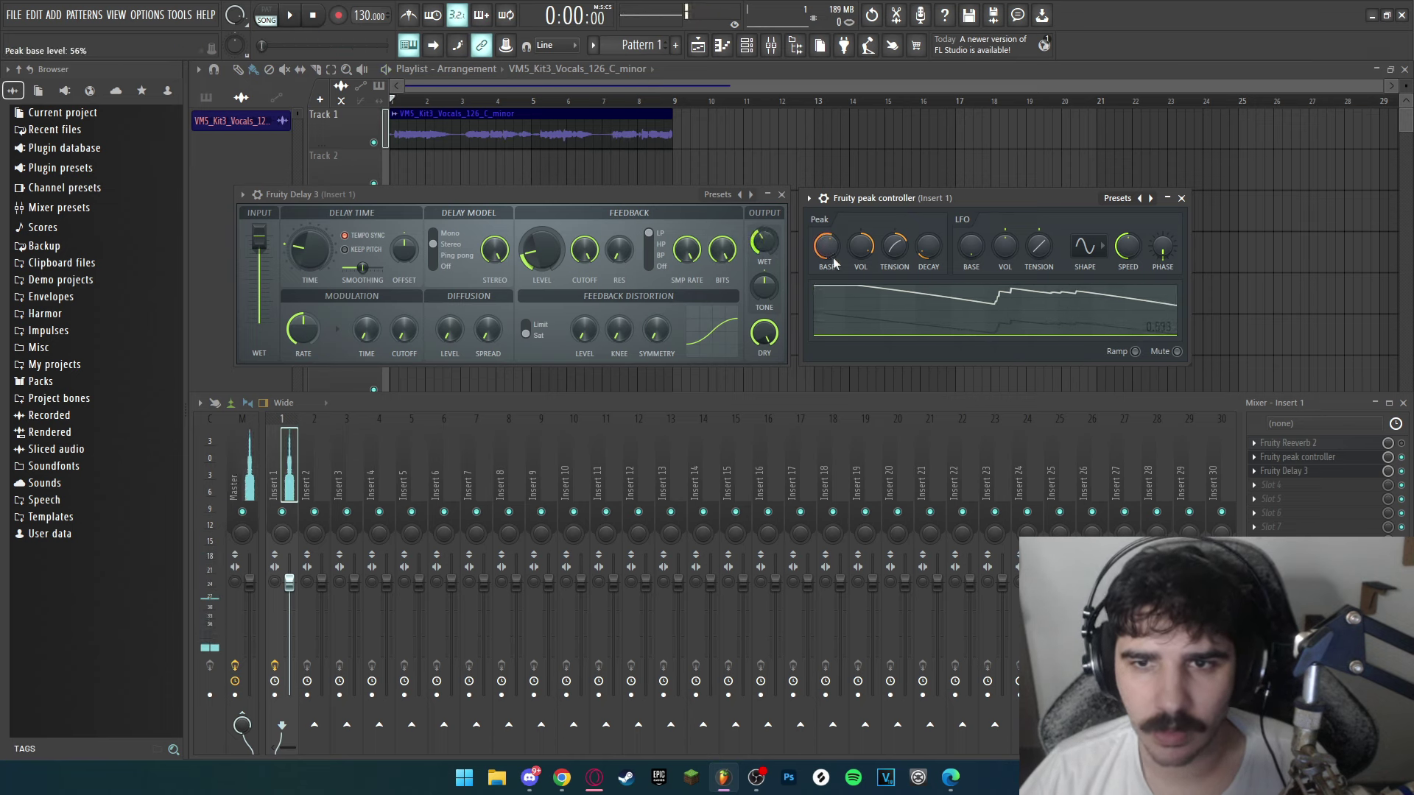
left_click(294, 19)
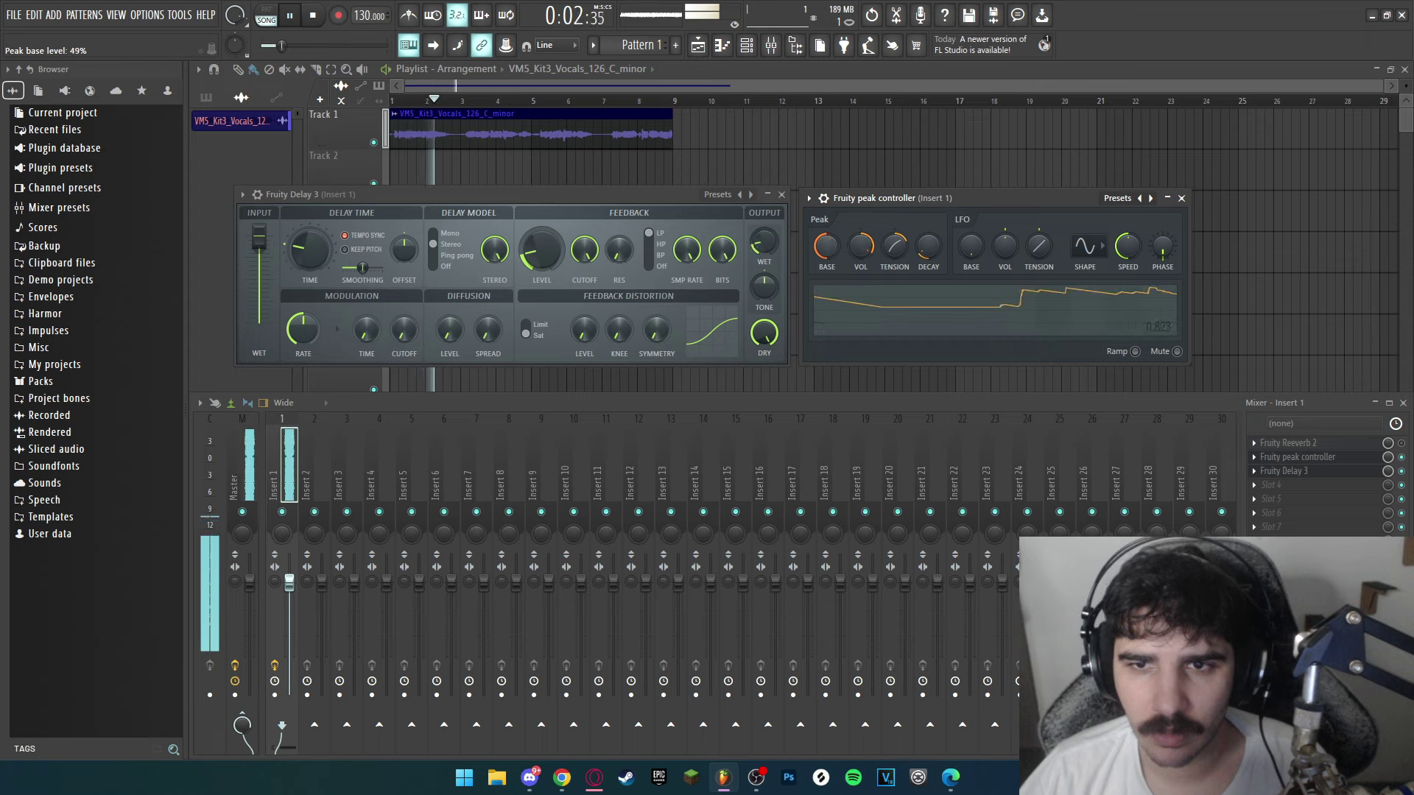
left_click(310, 16)
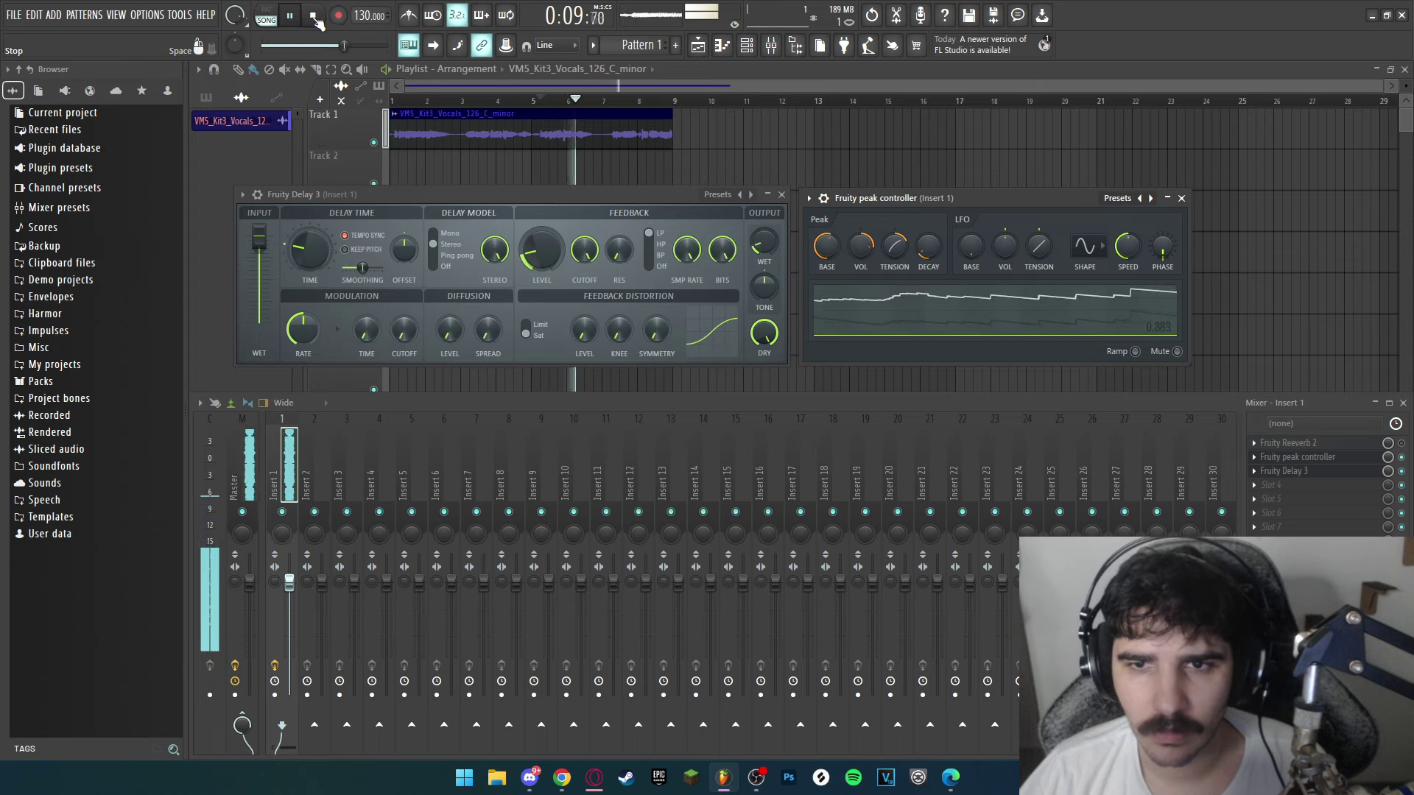
left_click(314, 16)
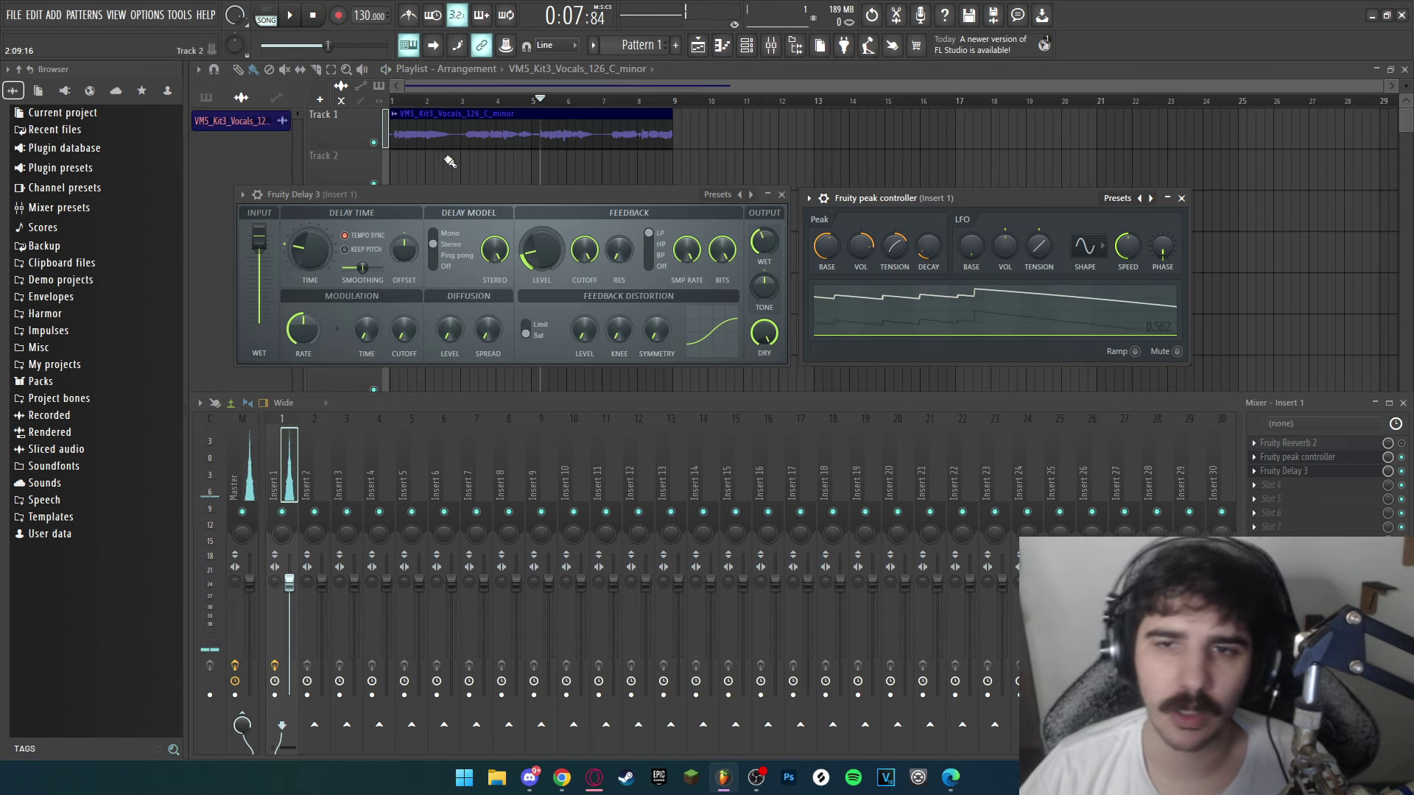
left_click(292, 18)
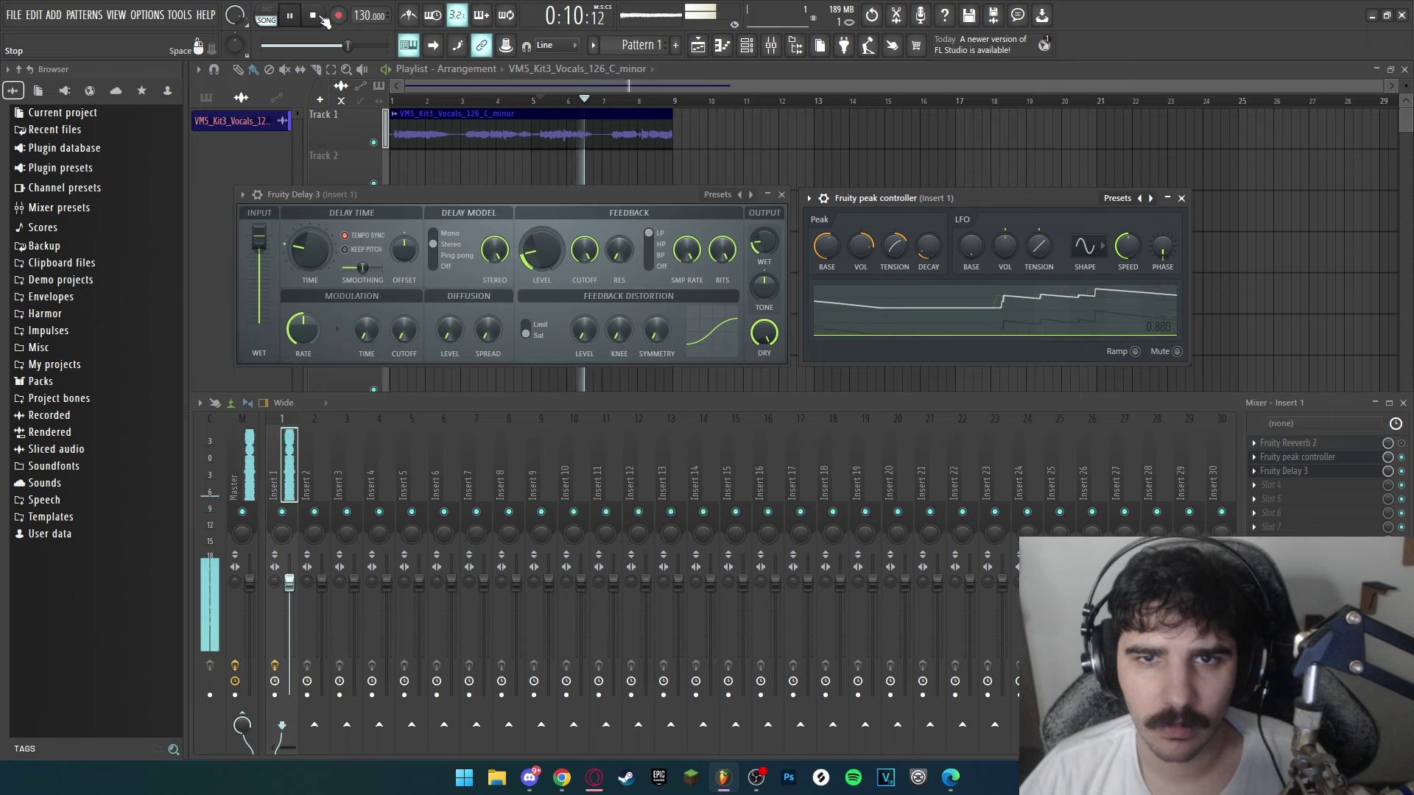
left_click(314, 16)
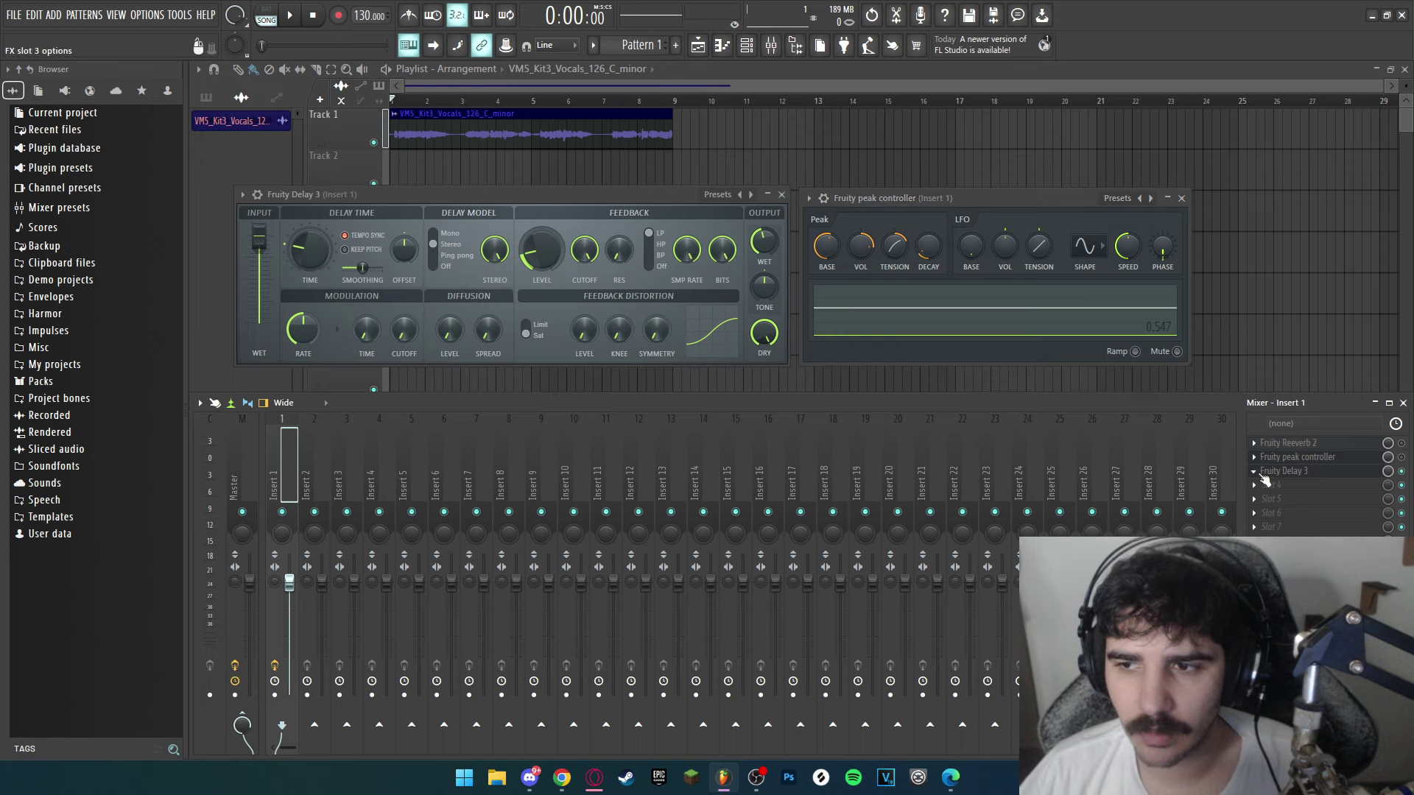
Rename the Insert 1 mixer track to voz
left_click(323, 442)
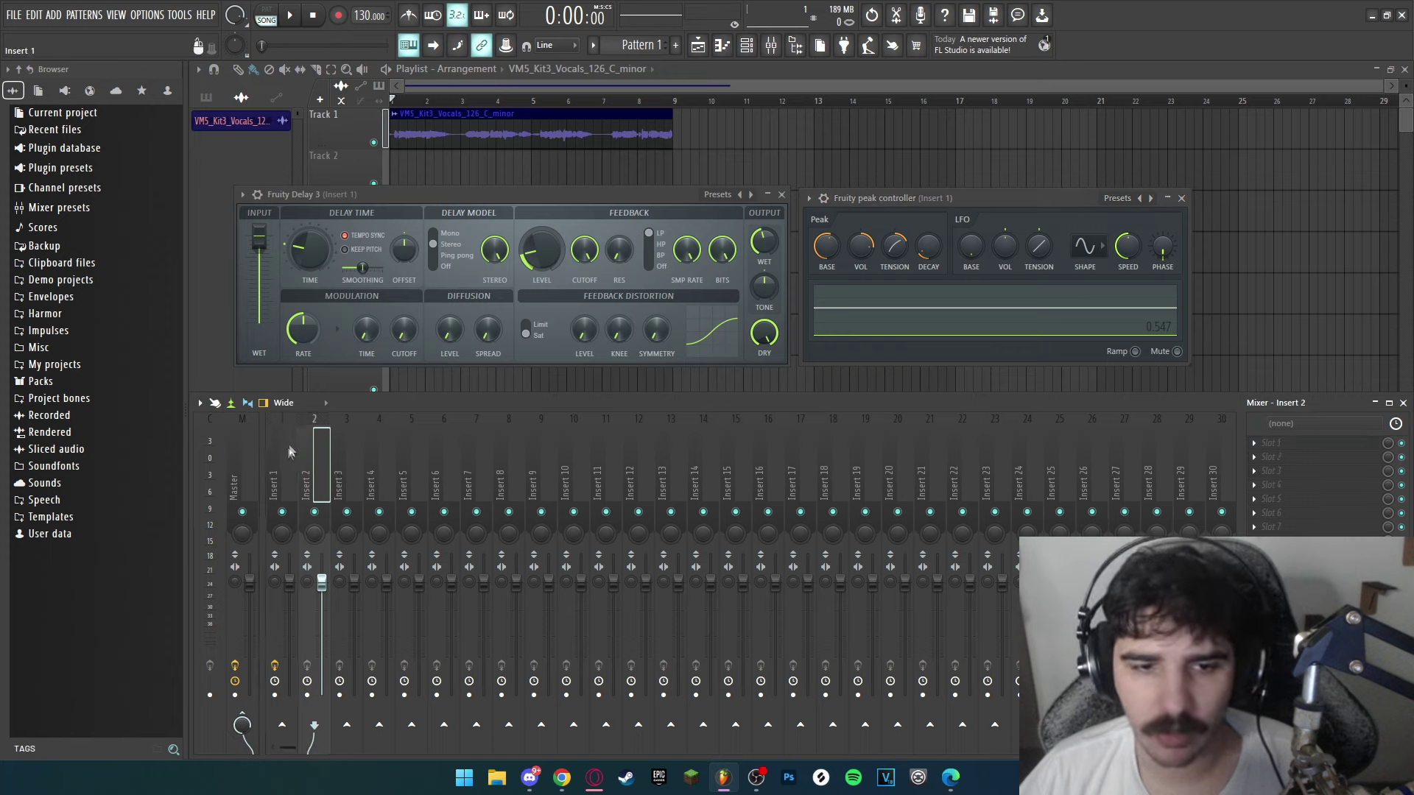
left_click(278, 486)
right_click(286, 466)
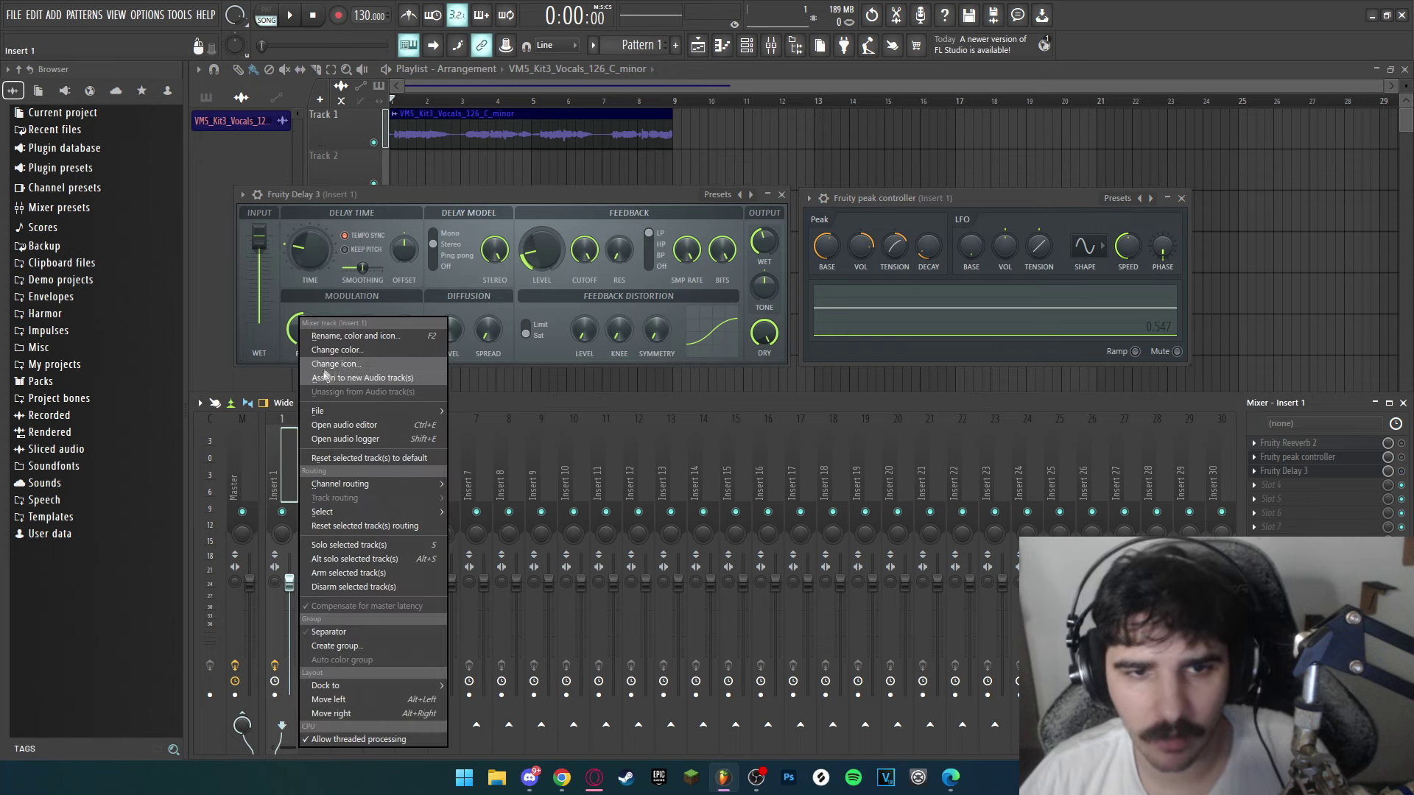
left_click(346, 326)
type("VOZ")
key("Return")
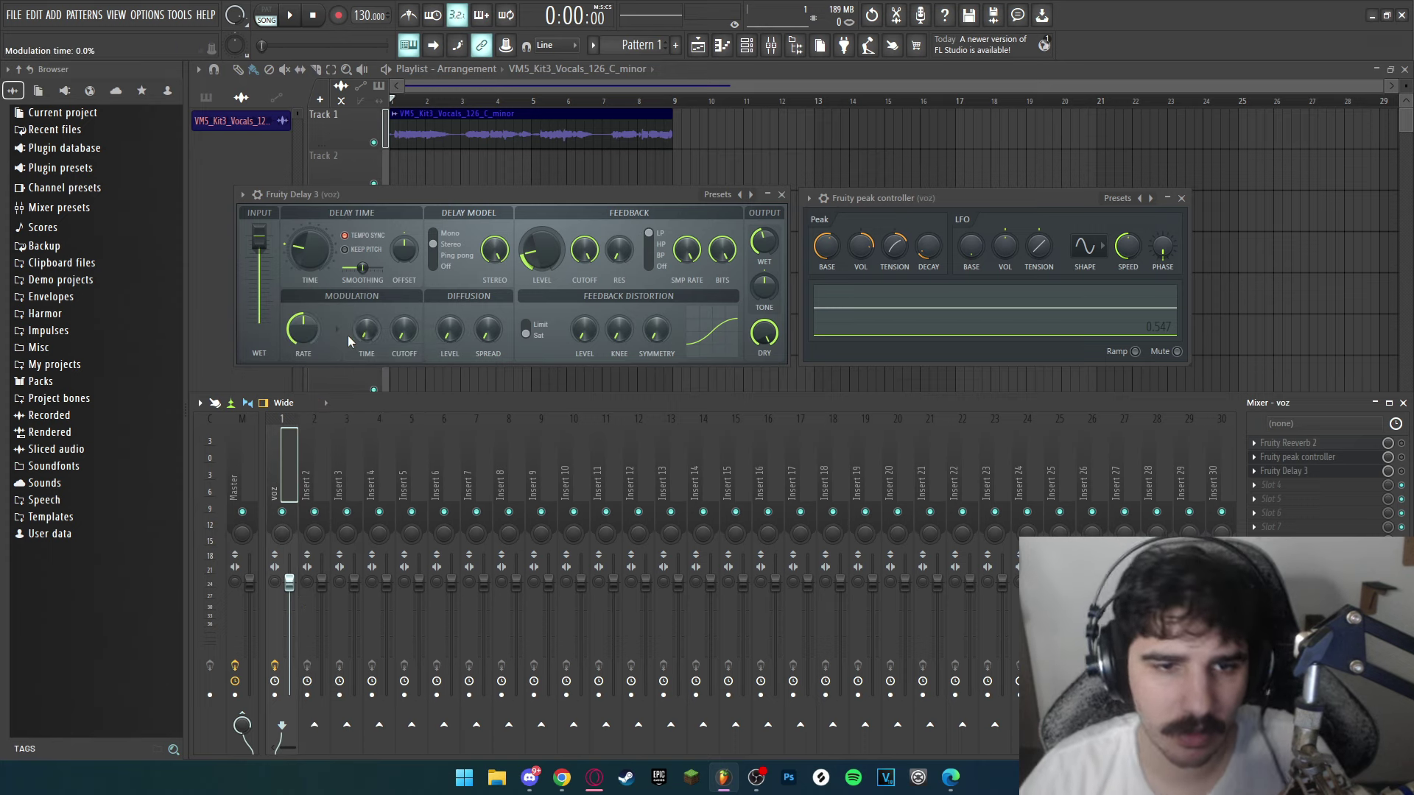
Route the voz mixer track to Insert 2 and load Fruity Delay 3 in the first effect slot of Insert 2
left_click(318, 464)
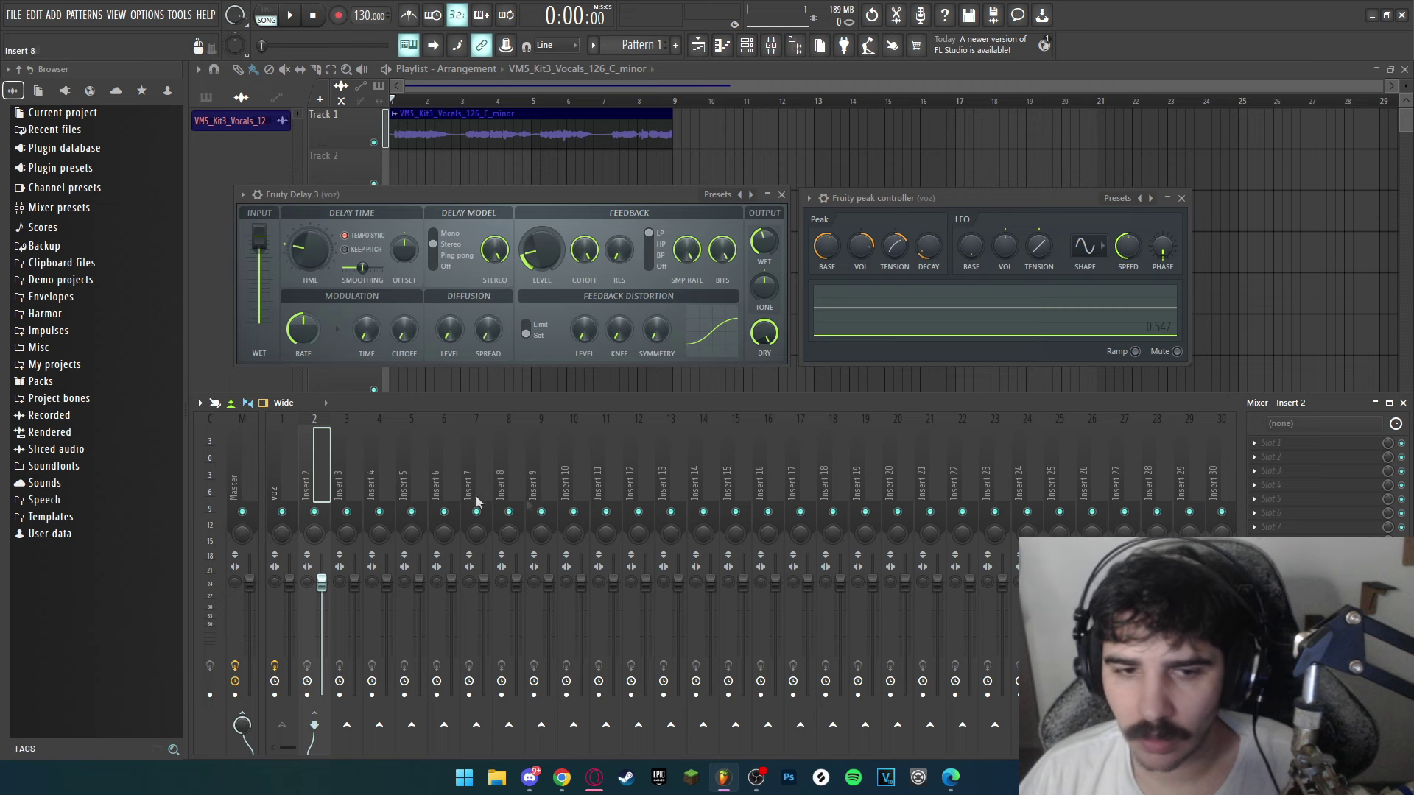
left_click(289, 446)
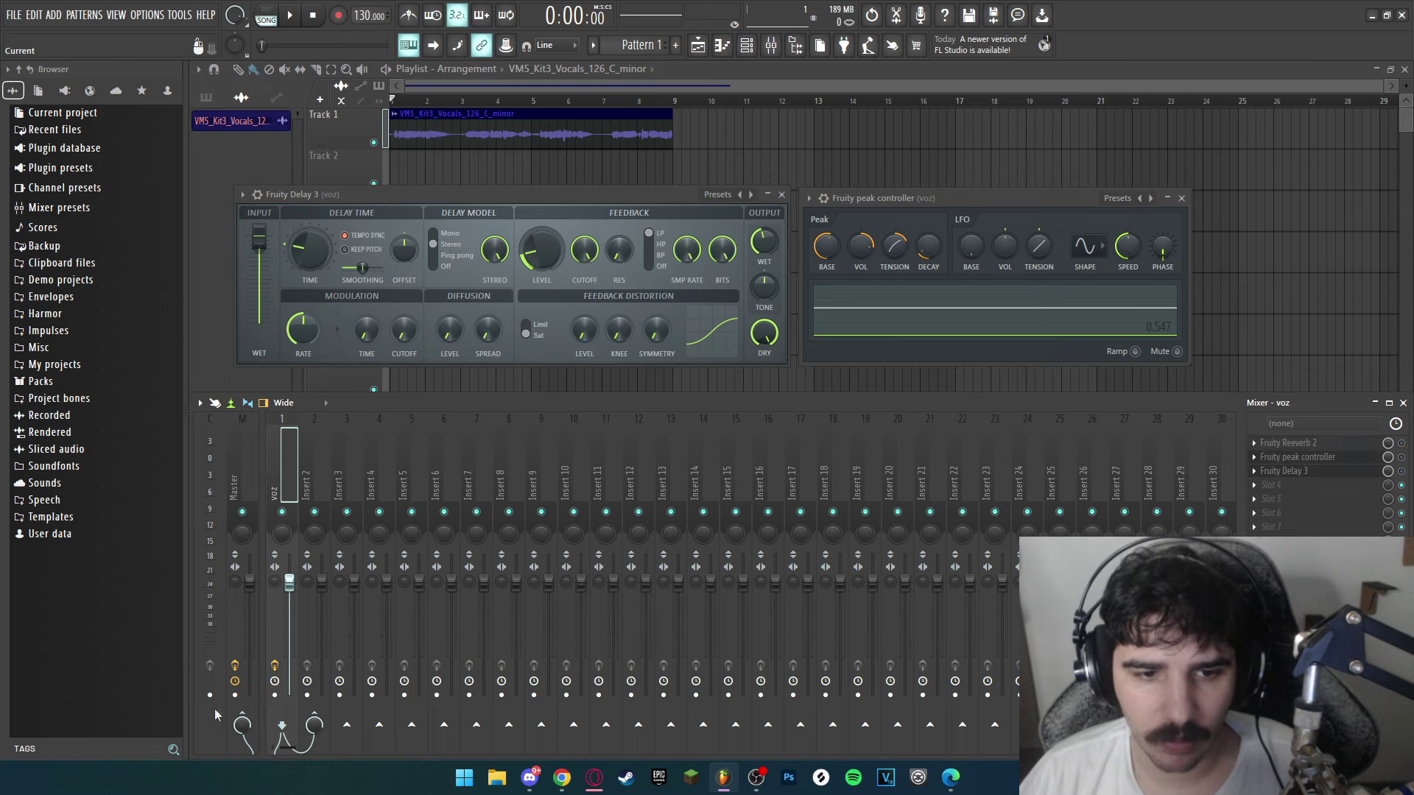
left_click(324, 462)
left_click(1261, 446)
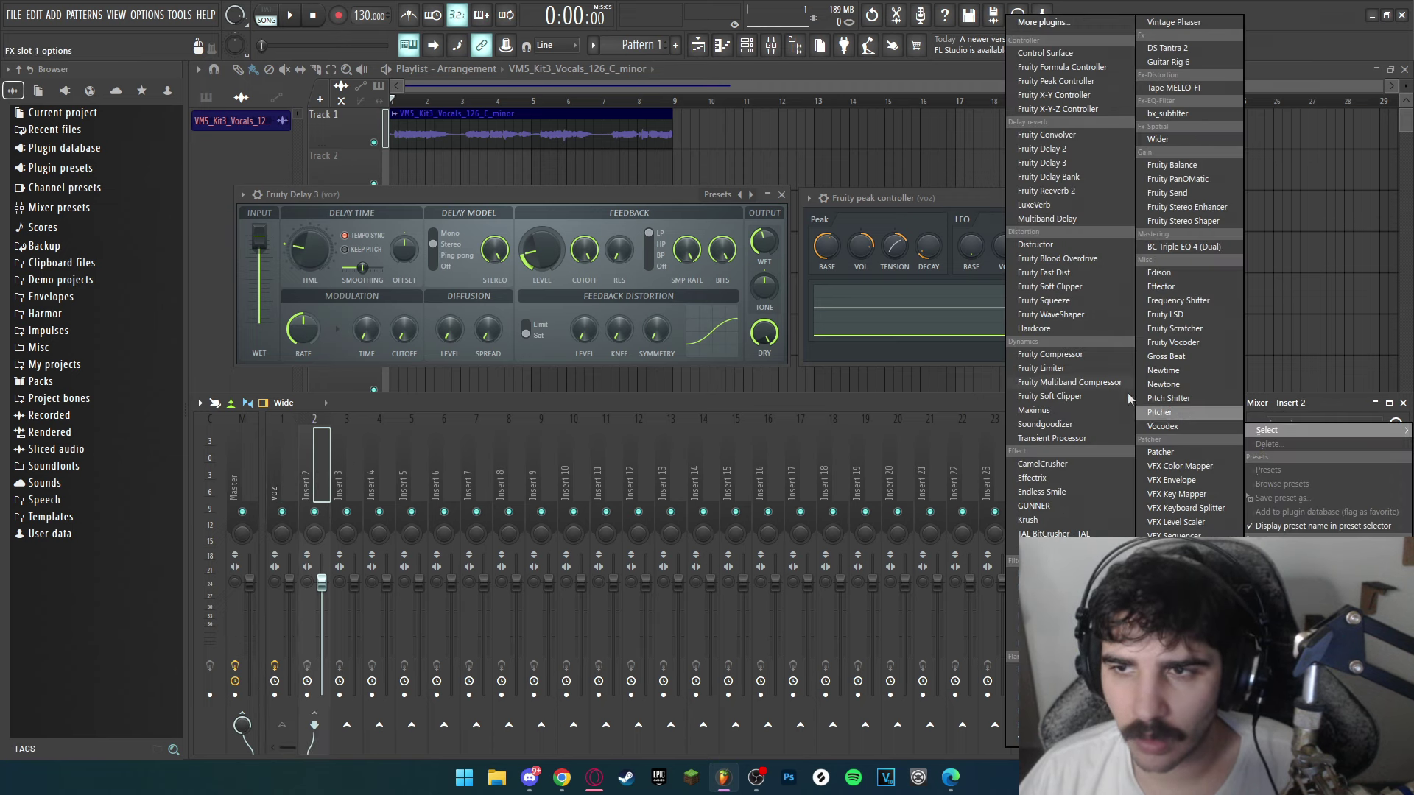
left_click(1072, 167)
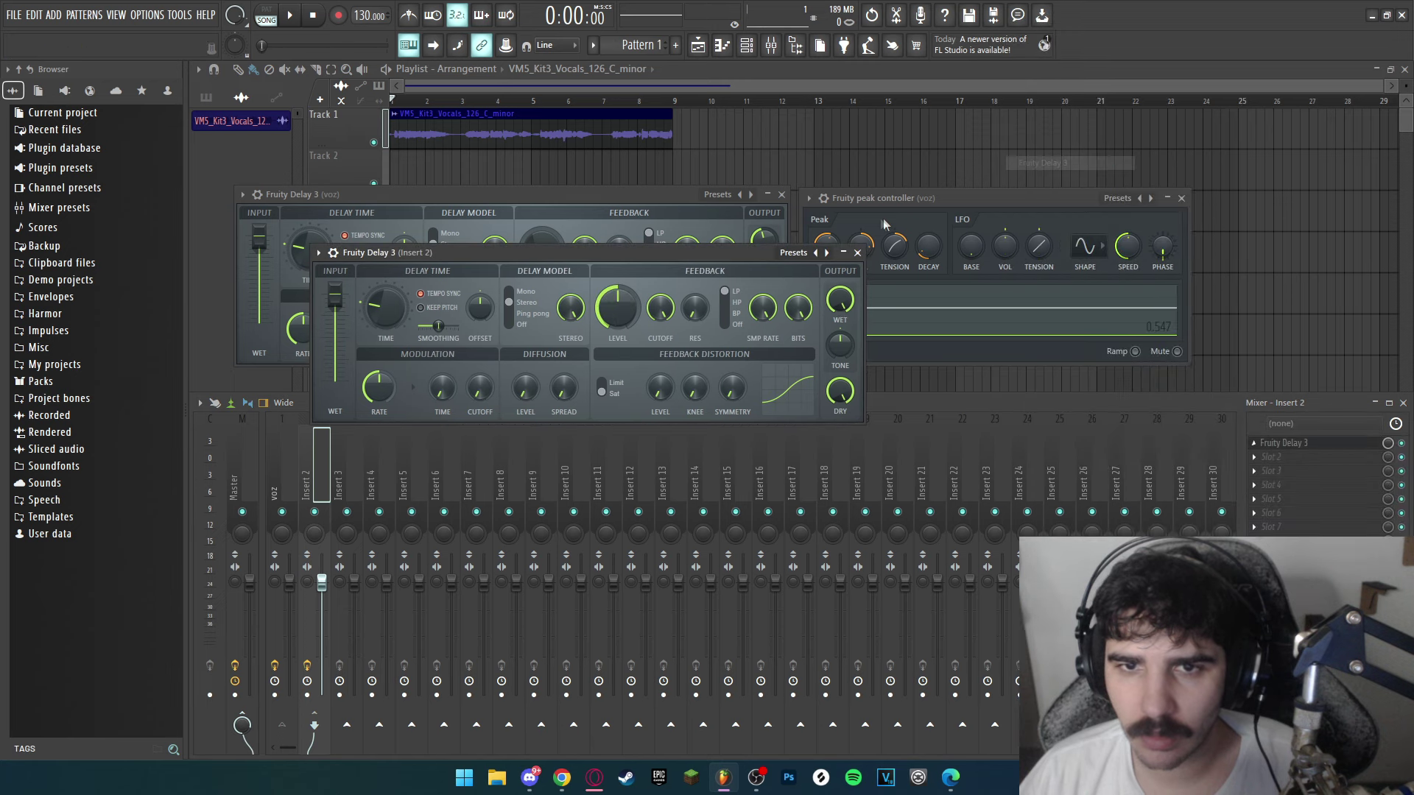
Close the voz track's delay and peak controller windows and reposition the Insert 2 delay window above the mixer
left_click(781, 195)
left_click(1186, 199)
left_click_drag(611, 253, 665, 194)
Remove the voz track's send to the master, keep its send to Insert 2, and play the vocal
left_click(282, 450)
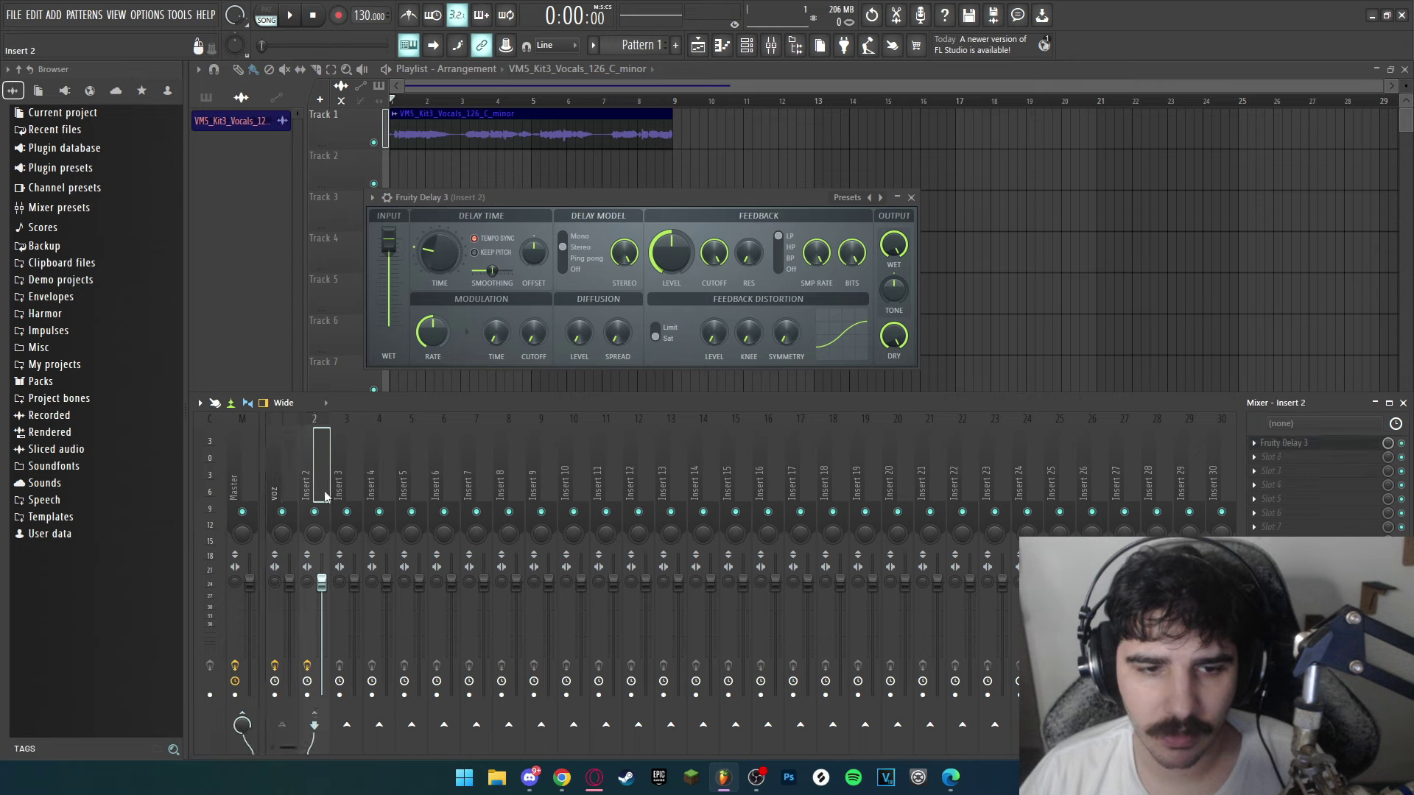
key("space")
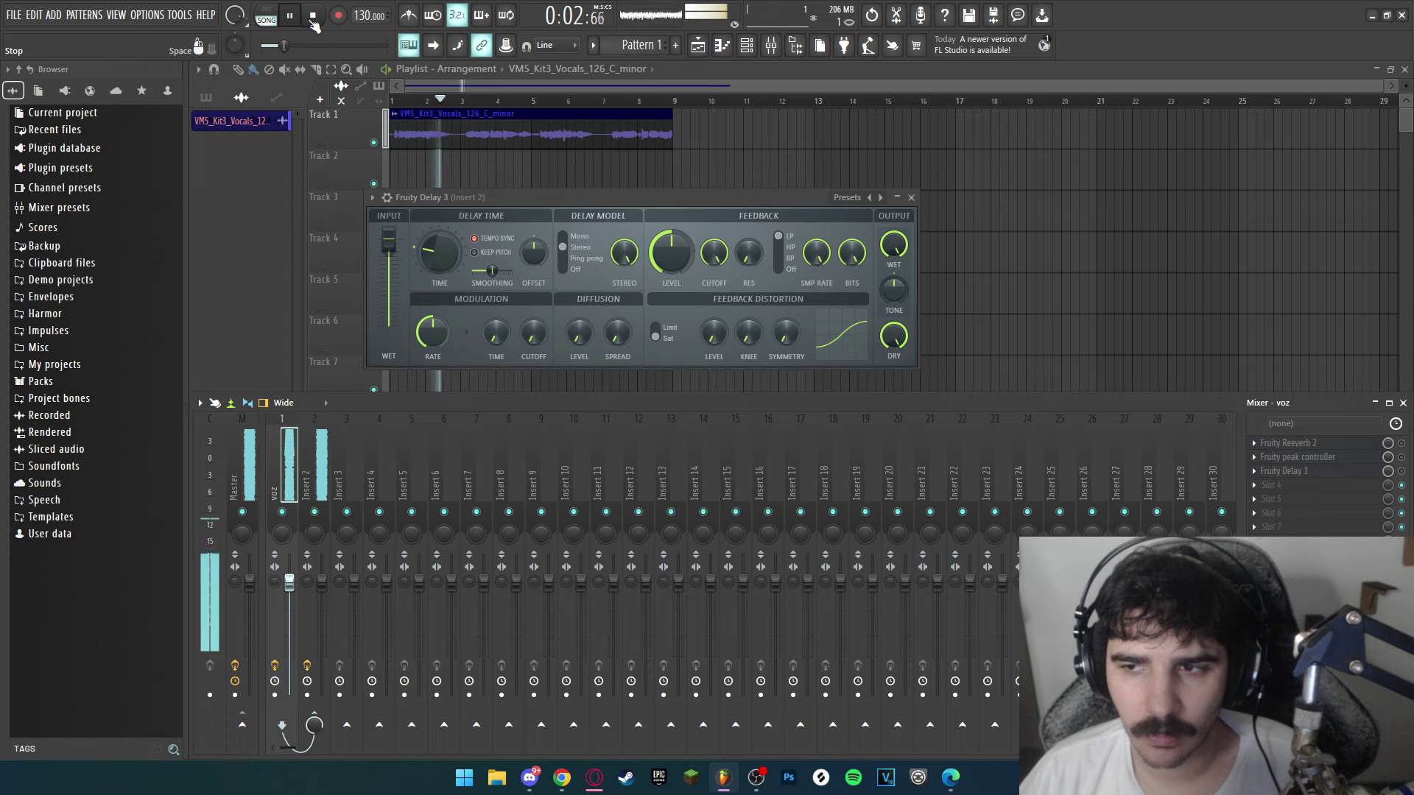
left_click(314, 22)
Set the Insert 2 delay's output dry level to 0% and audition the vocal
left_click(315, 472)
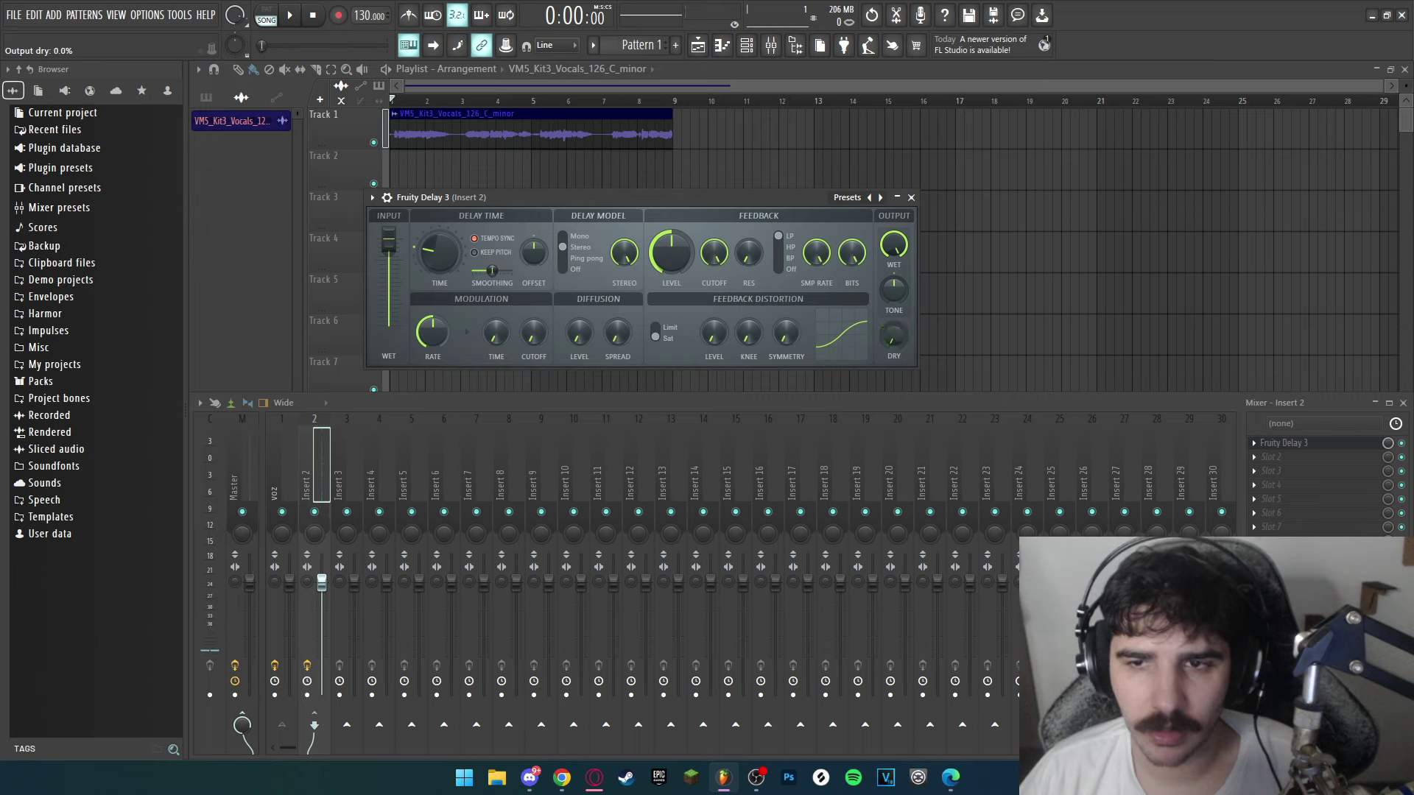
left_click(302, 20)
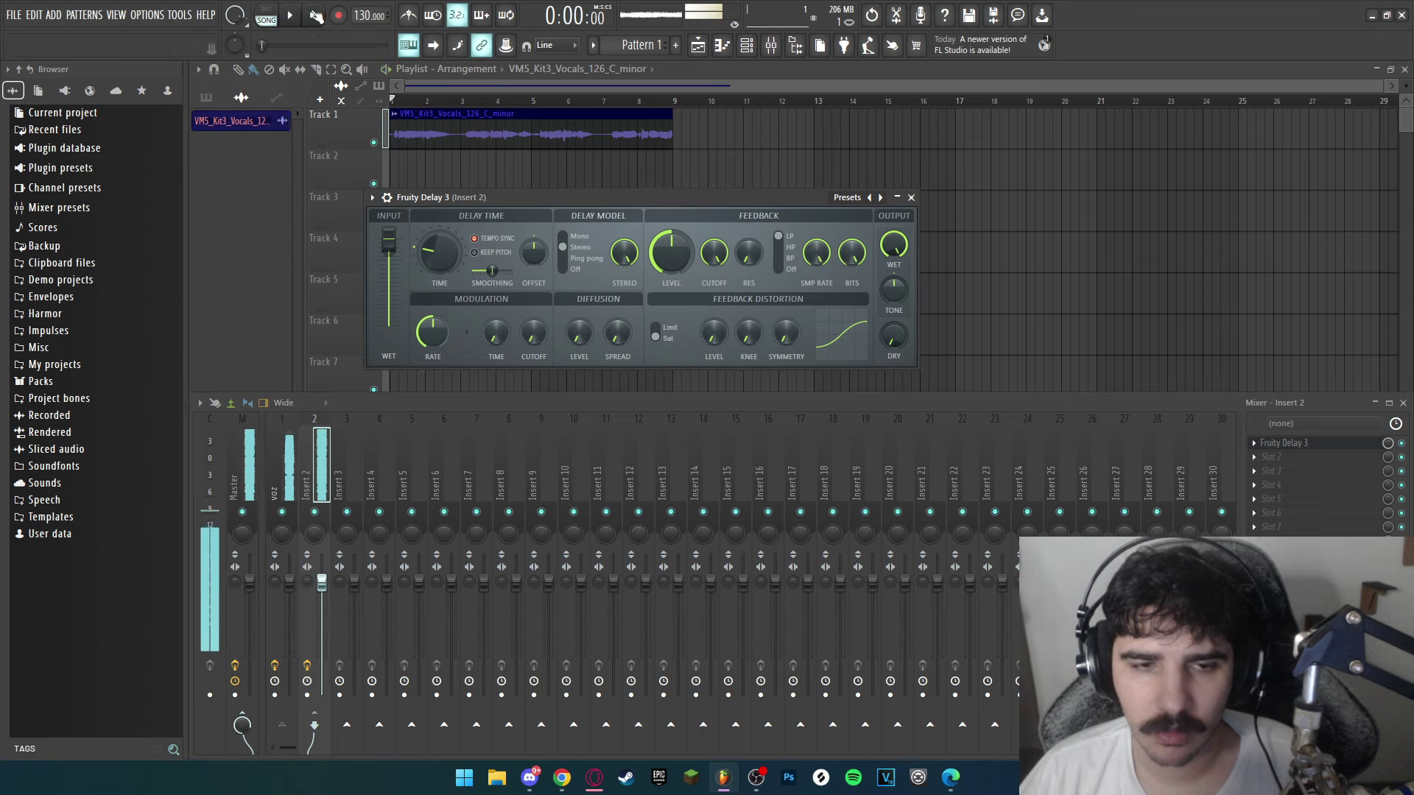
key("space")
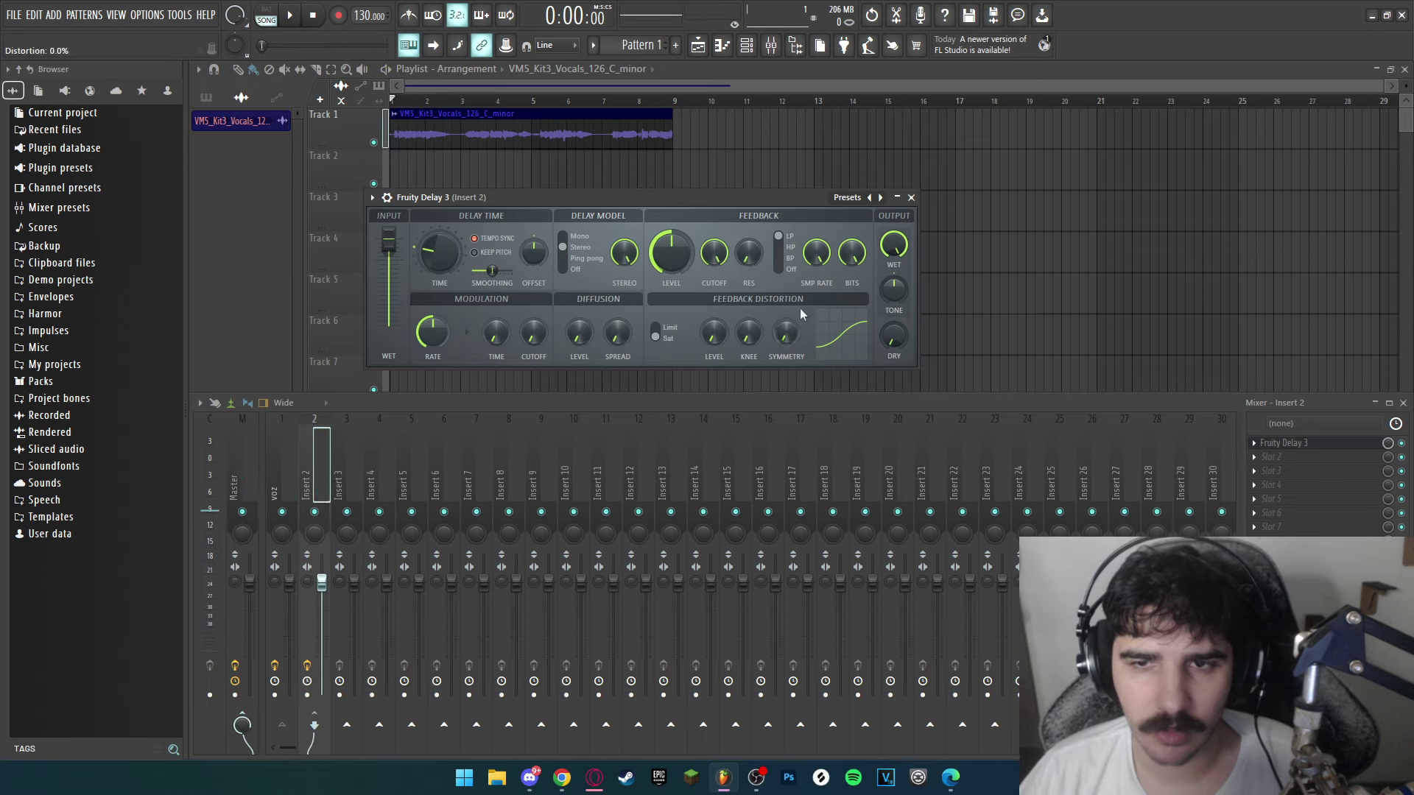
left_click_drag(606, 199, 642, 181)
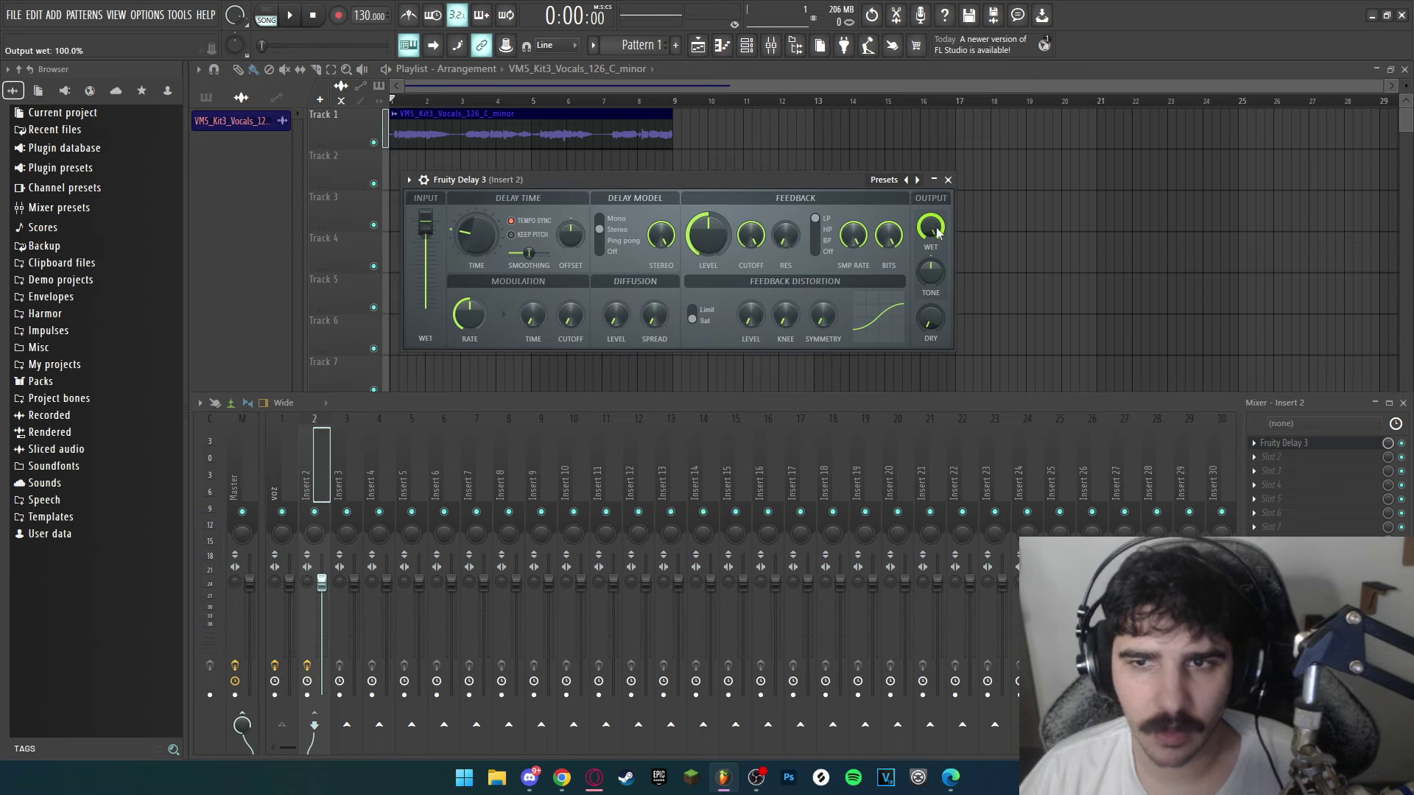
Check the voz track's routing to Insert 2 and play the vocal through the fully wet delay
left_click(287, 457)
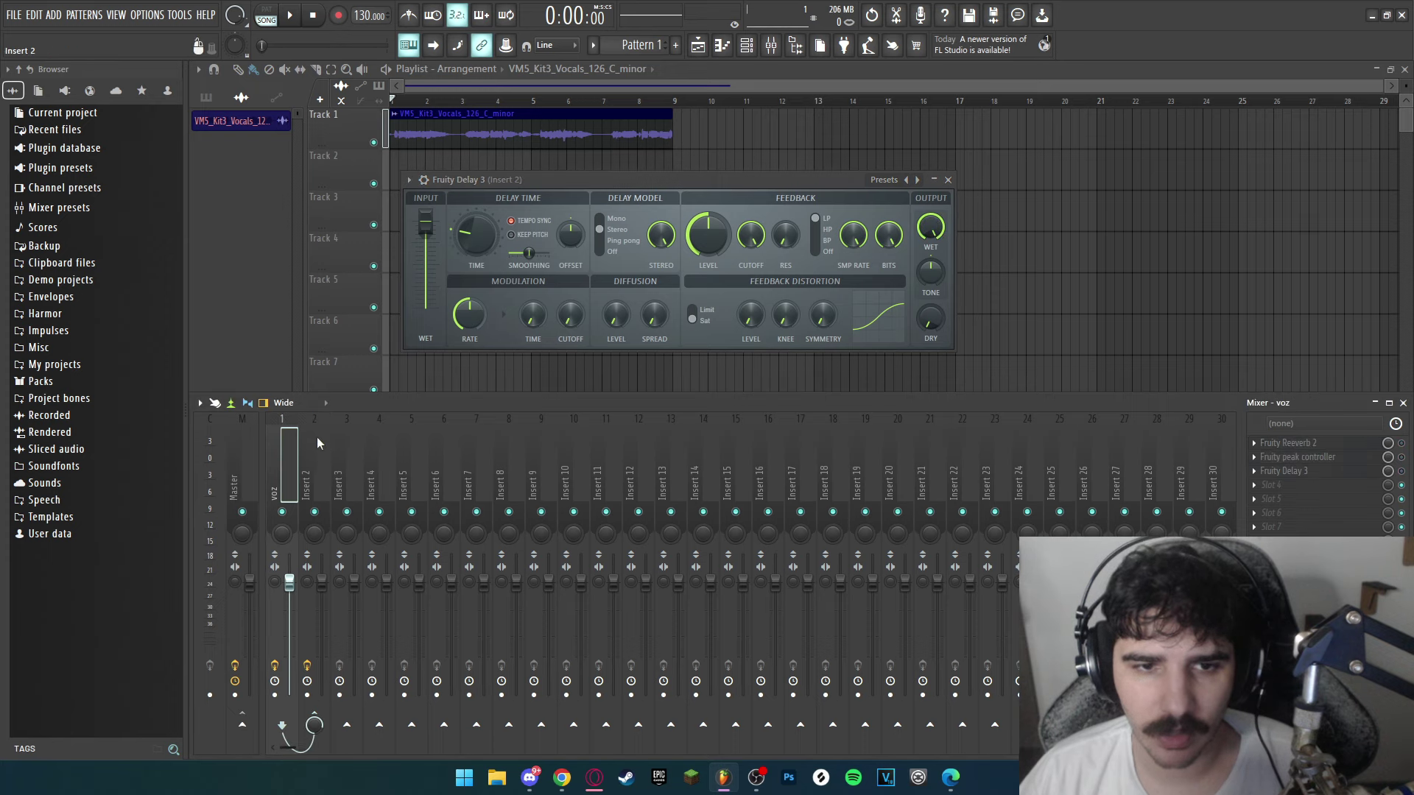
key("space")
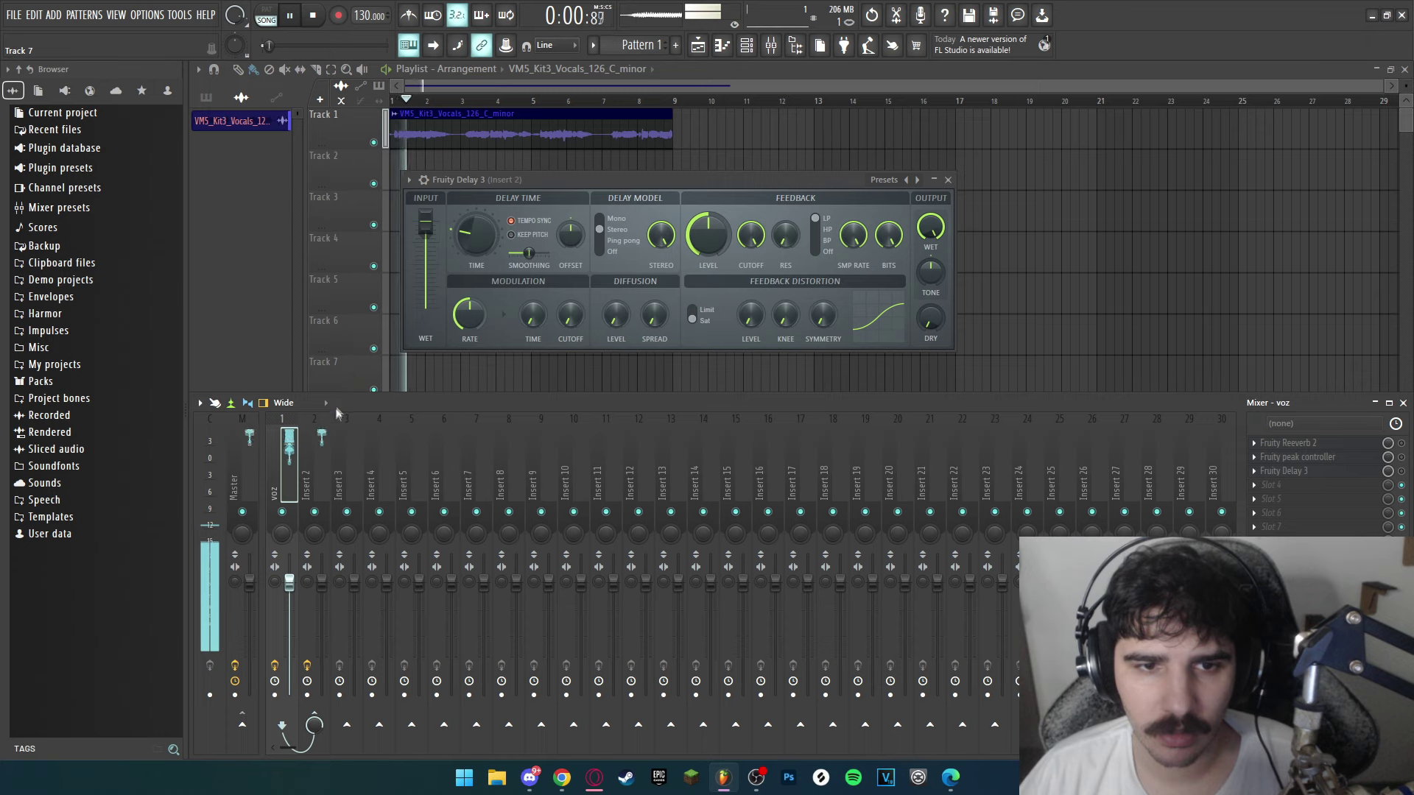
key("space")
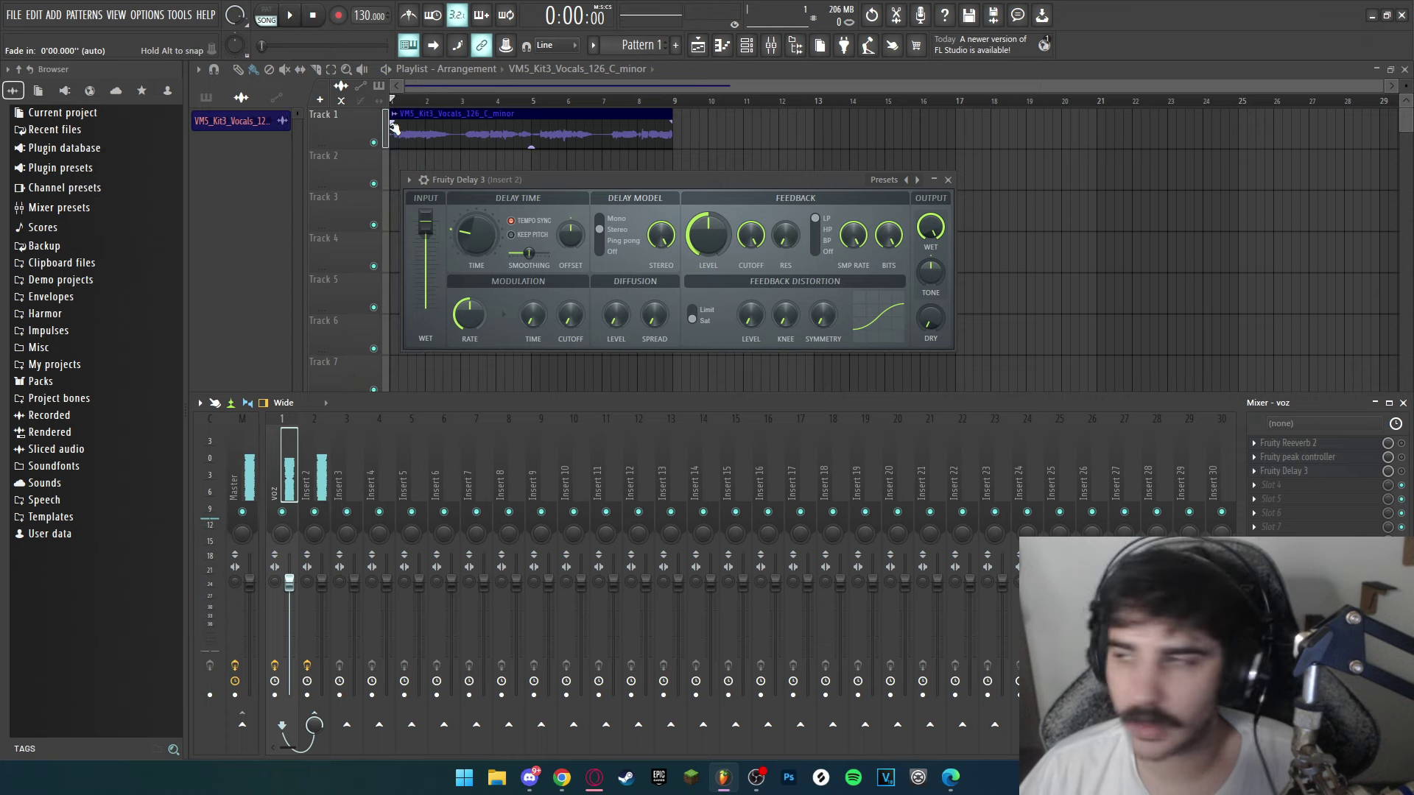
left_click(705, 341)
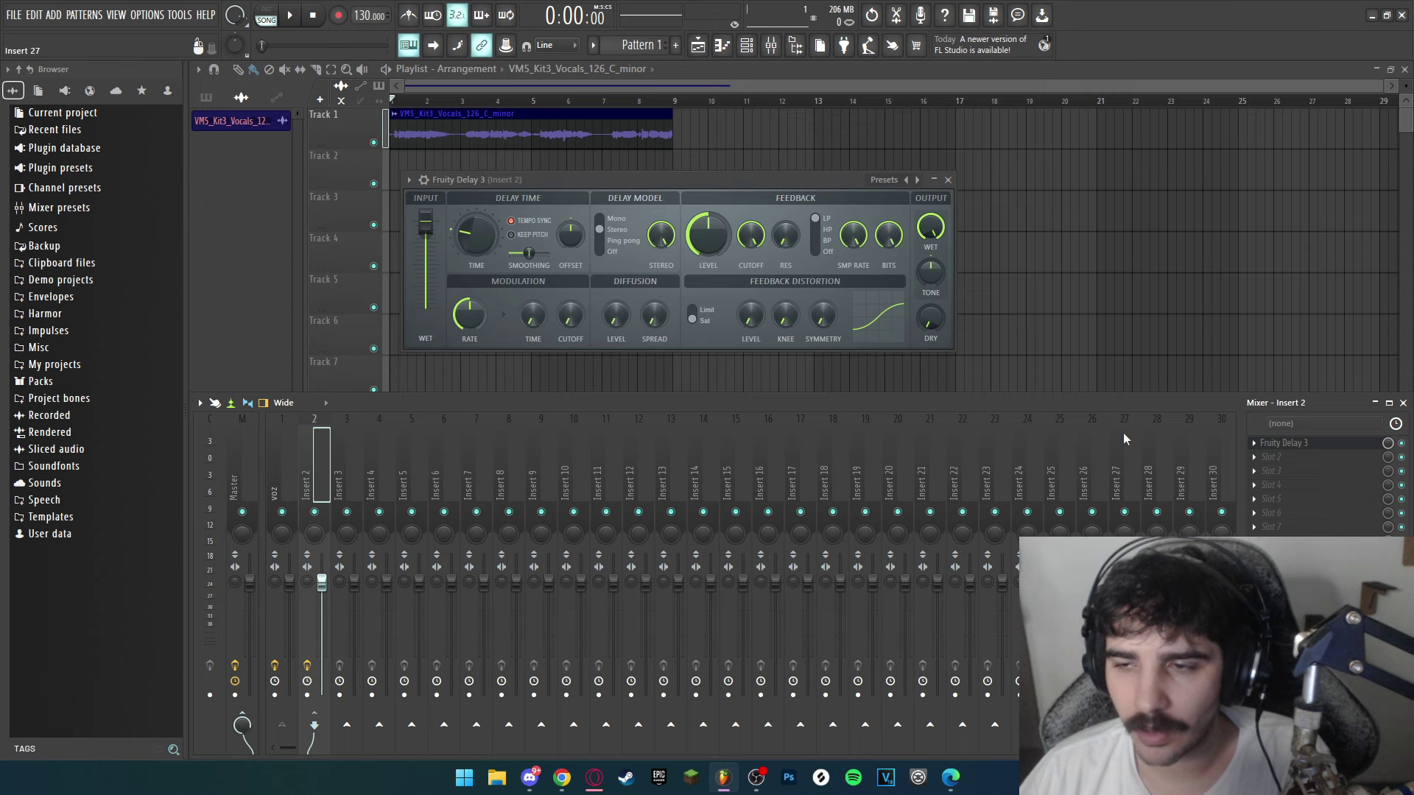
Add Fruity Limiter to Insert 2's second effect slot in compressor mode, with the voz track as its sidechain source
left_click(1264, 462)
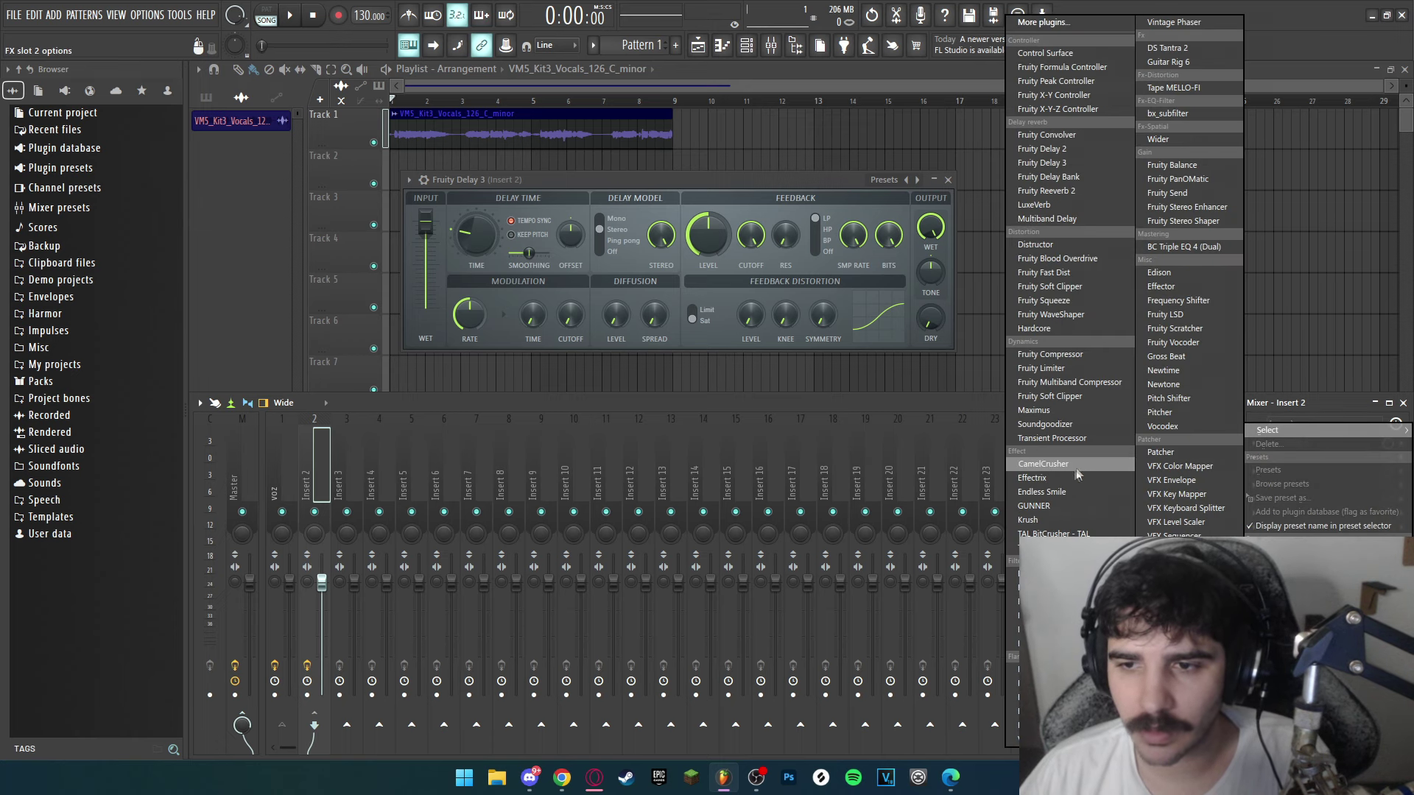
left_click(1031, 521)
left_click(914, 356)
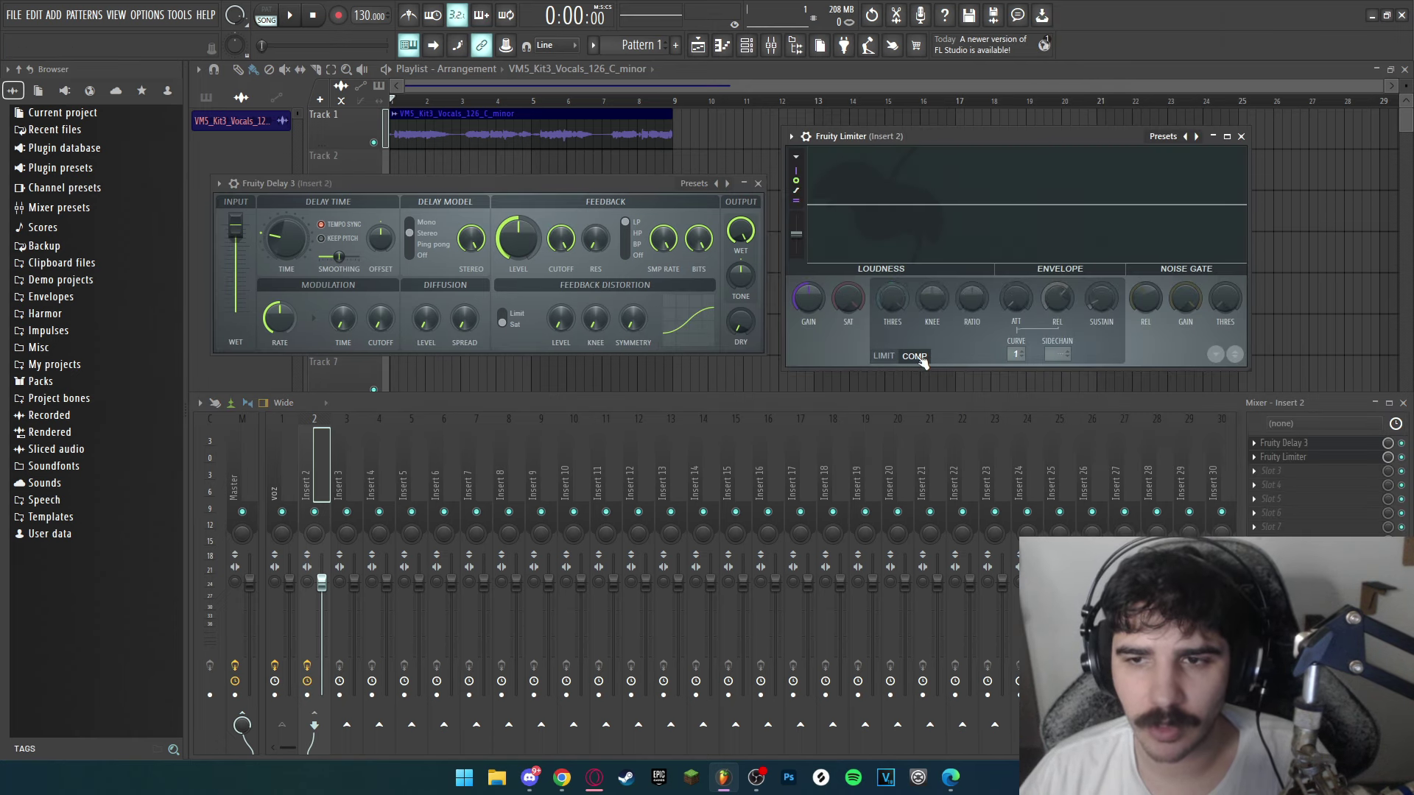
left_click(1056, 353)
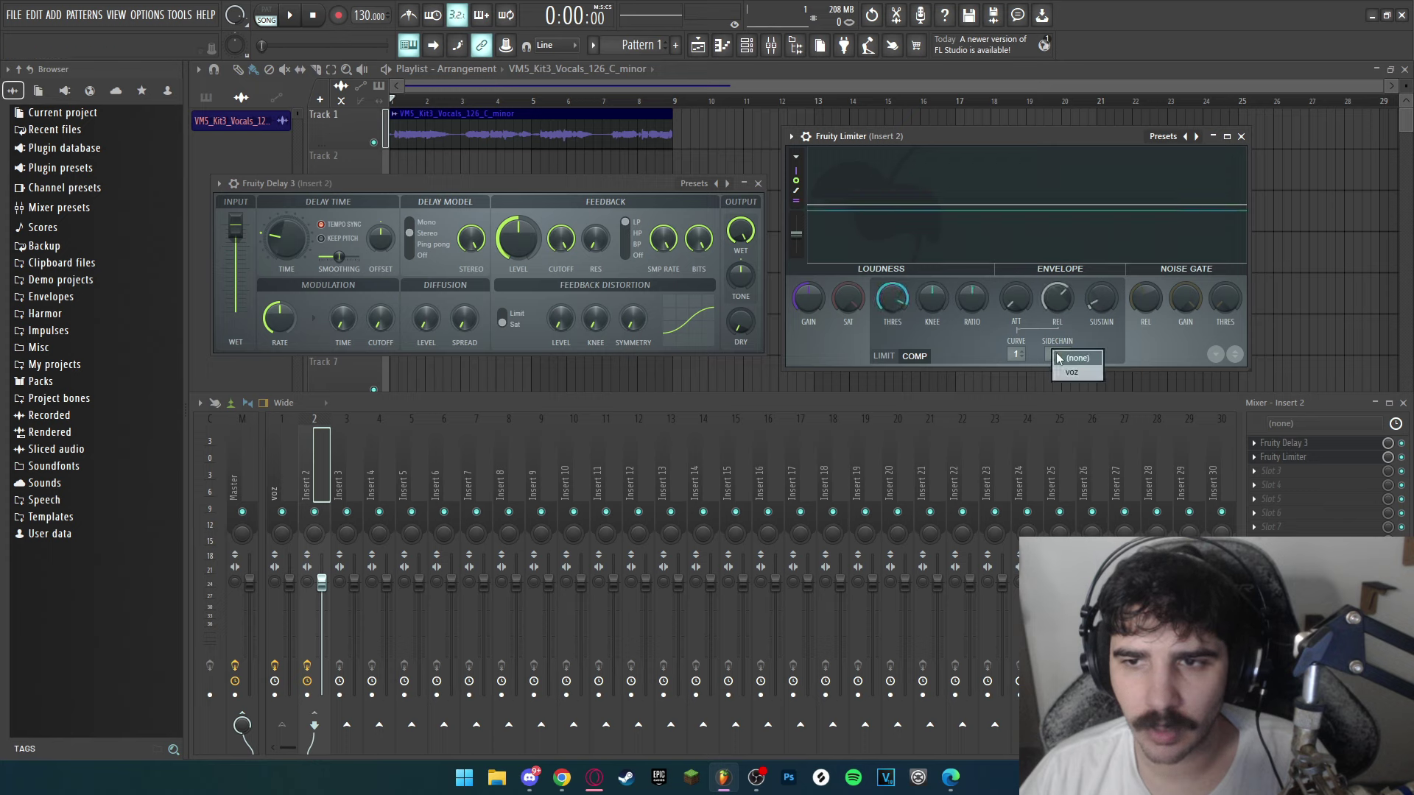
left_click(1074, 373)
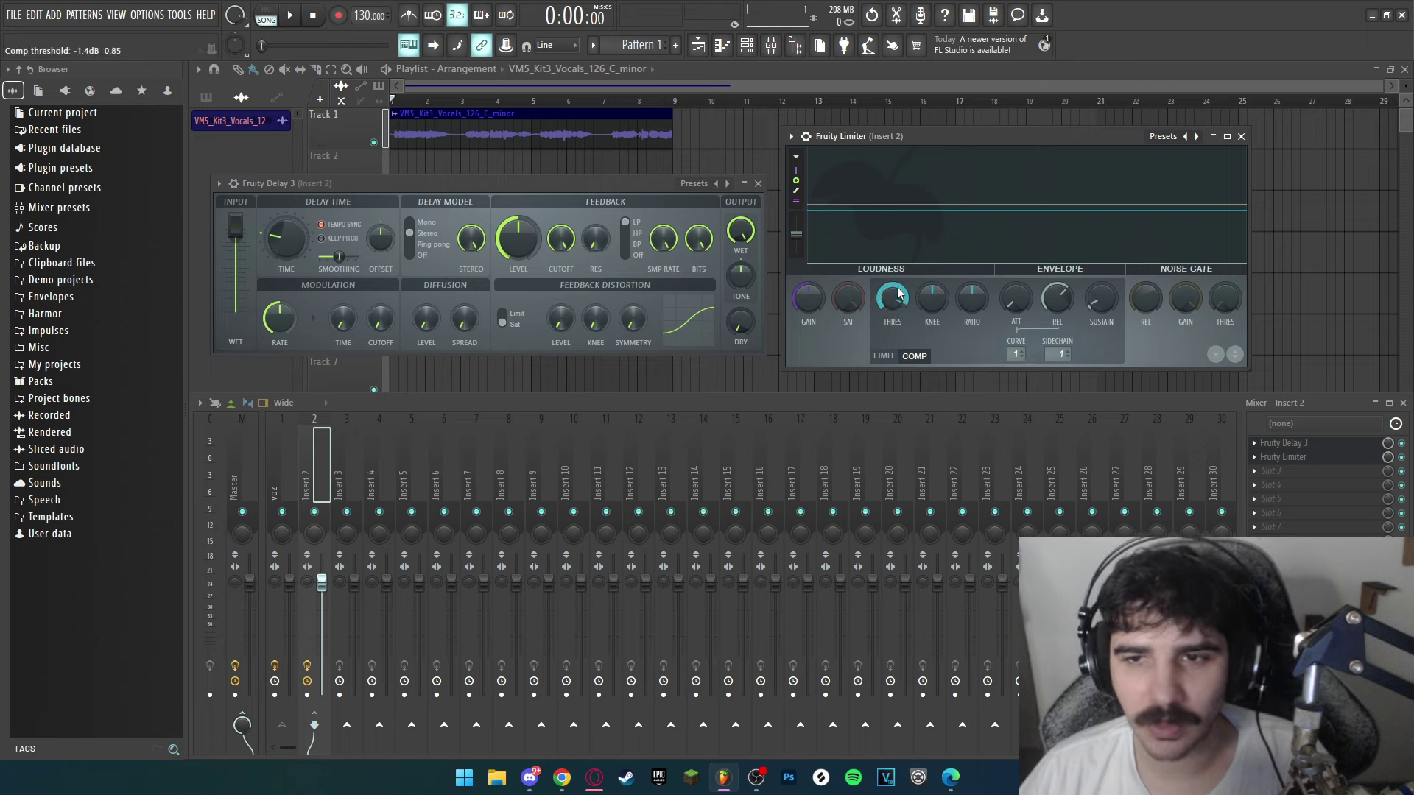
Lower the limiter's compressor threshold, audition the vocal, and raise the knee to 100% along with the ratio
left_click_drag(896, 297, 892, 342)
left_click(291, 18)
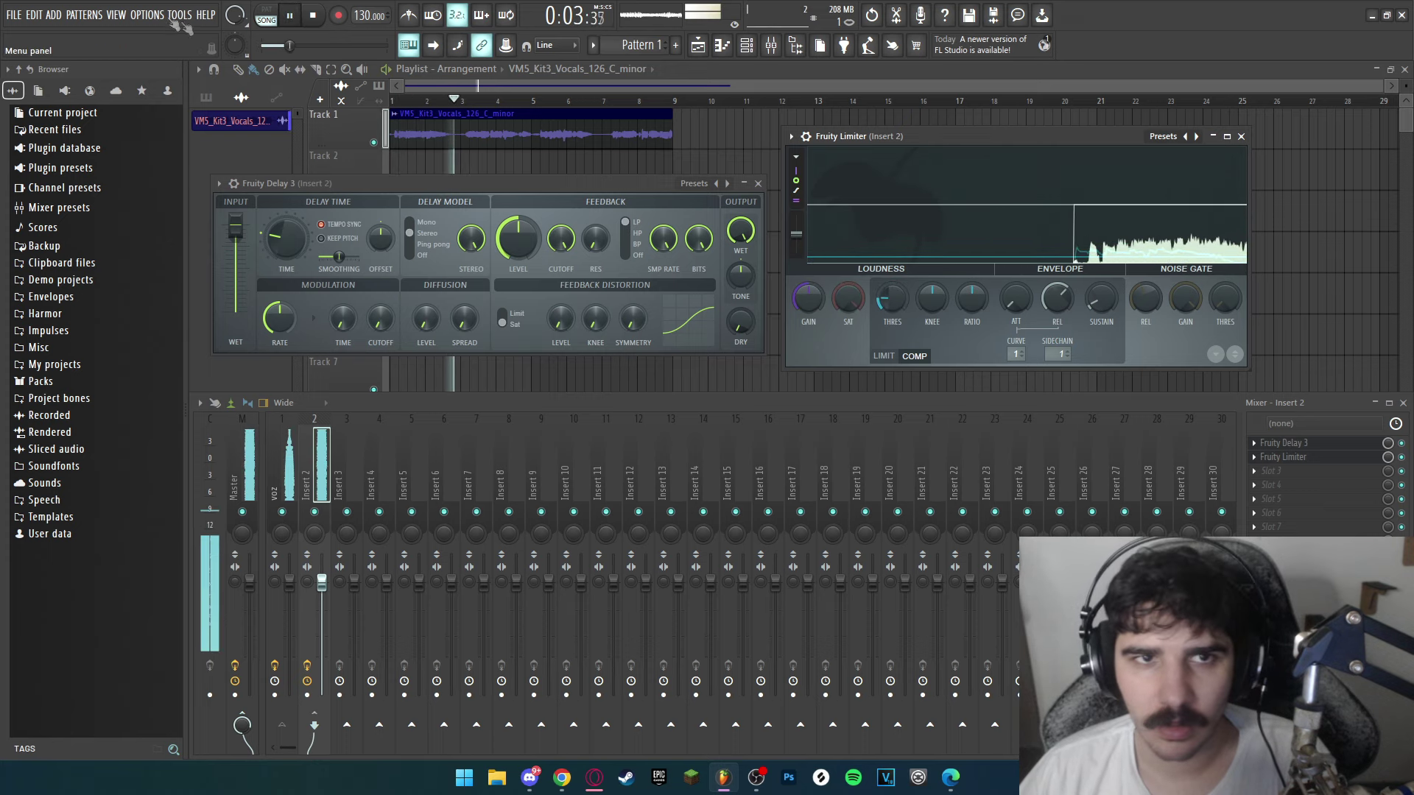
left_click(312, 25)
left_click_drag(933, 296, 933, 254)
left_click_drag(972, 300, 972, 295)
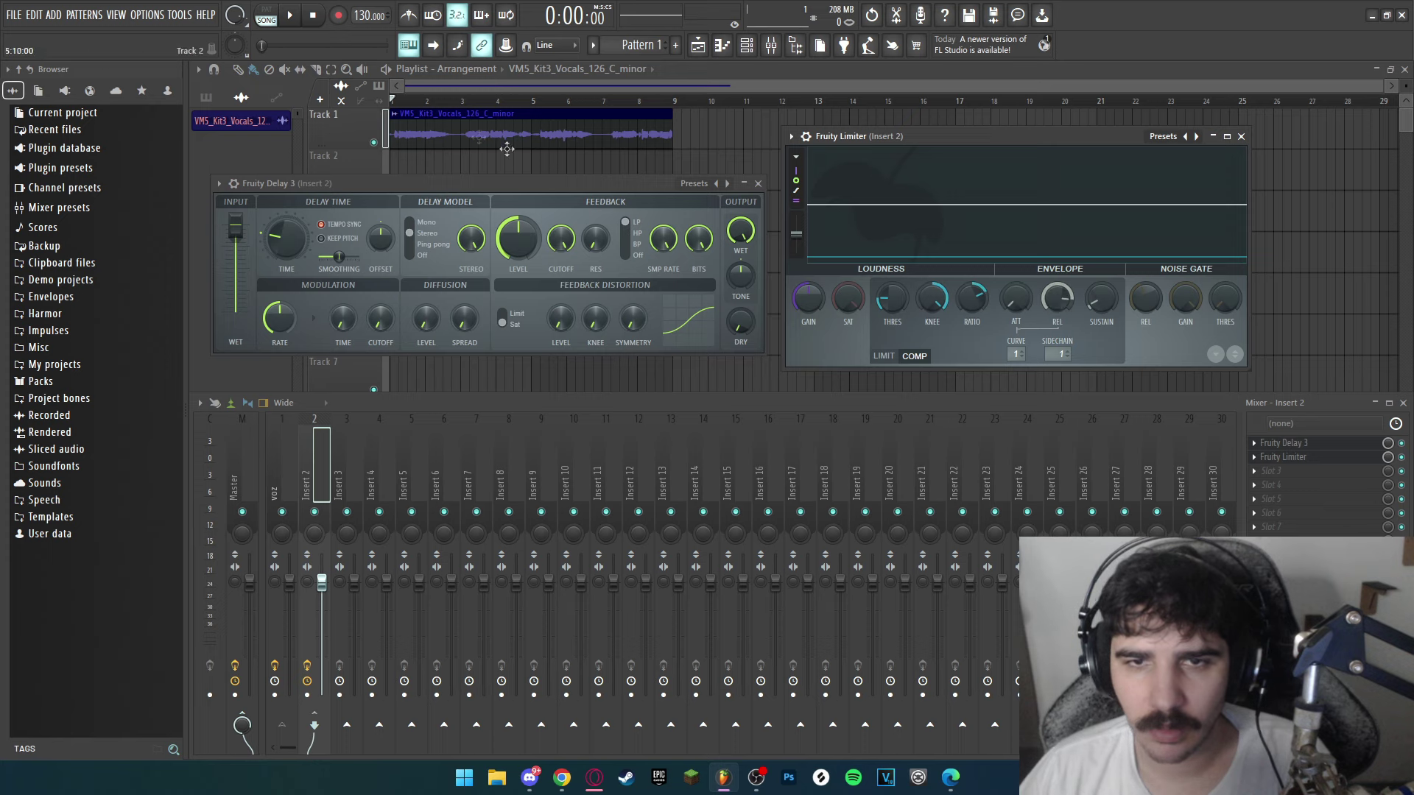
Play the vocal and lower the compressor threshold further so the delay ducks more strongly under the voice
left_click(294, 13)
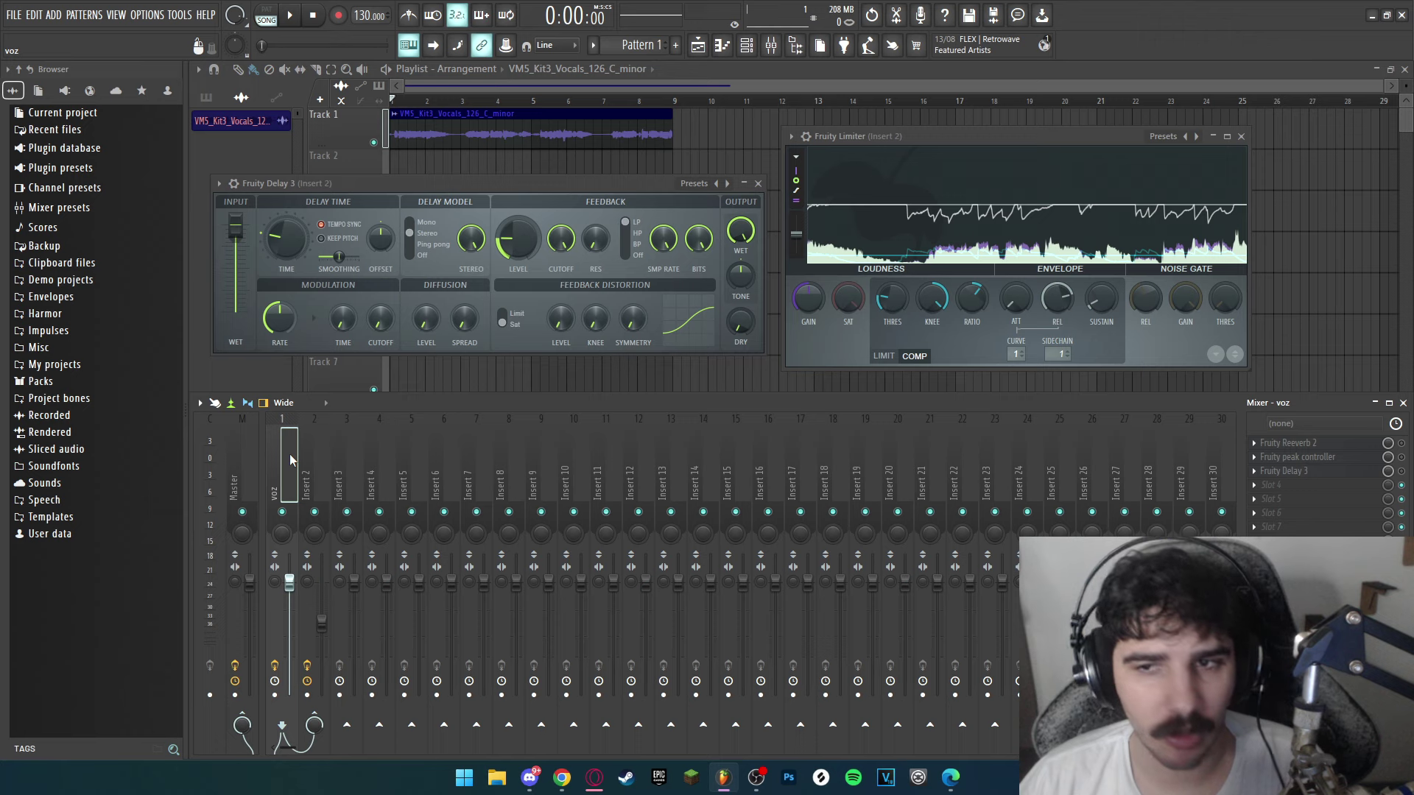
left_click_drag(892, 298, 892, 300)
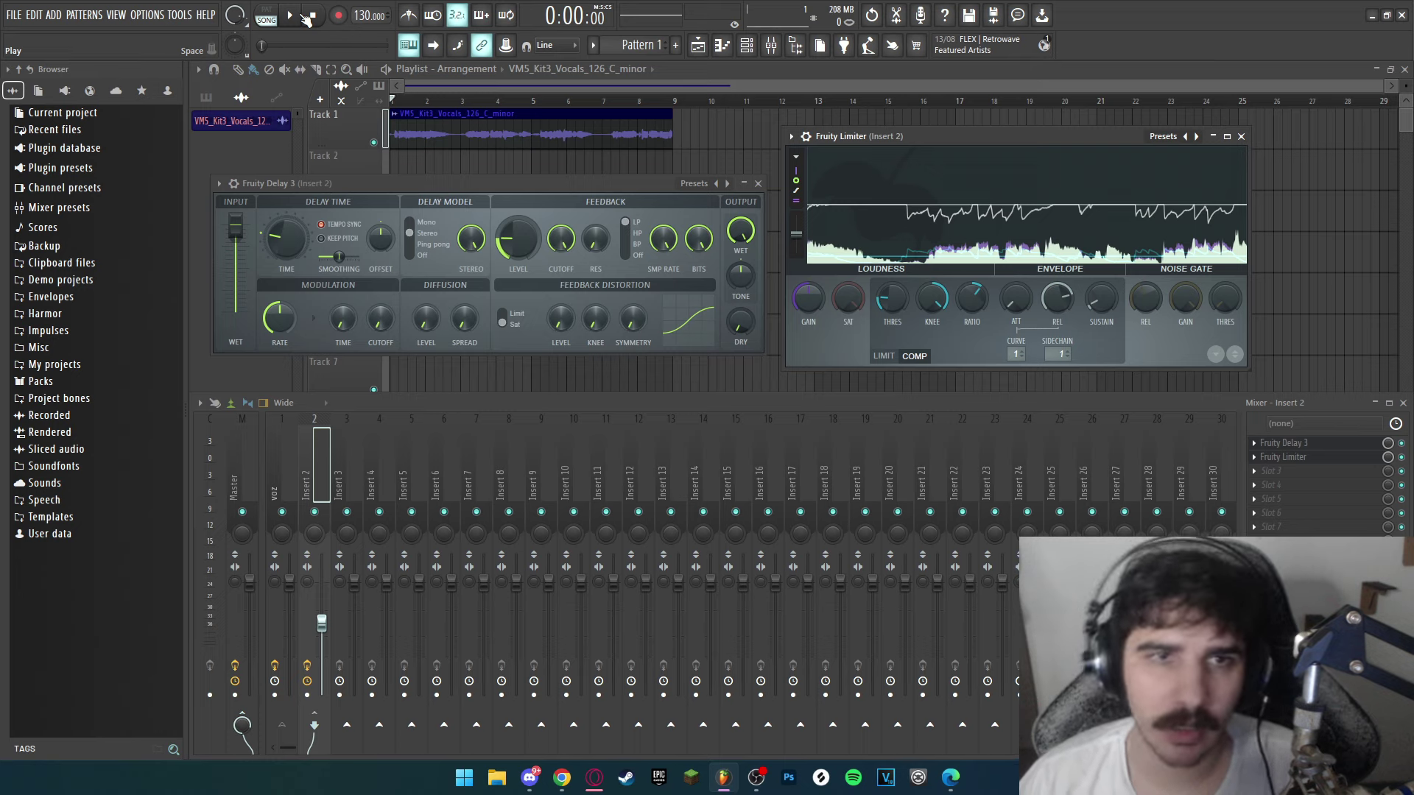
left_click(299, 14)
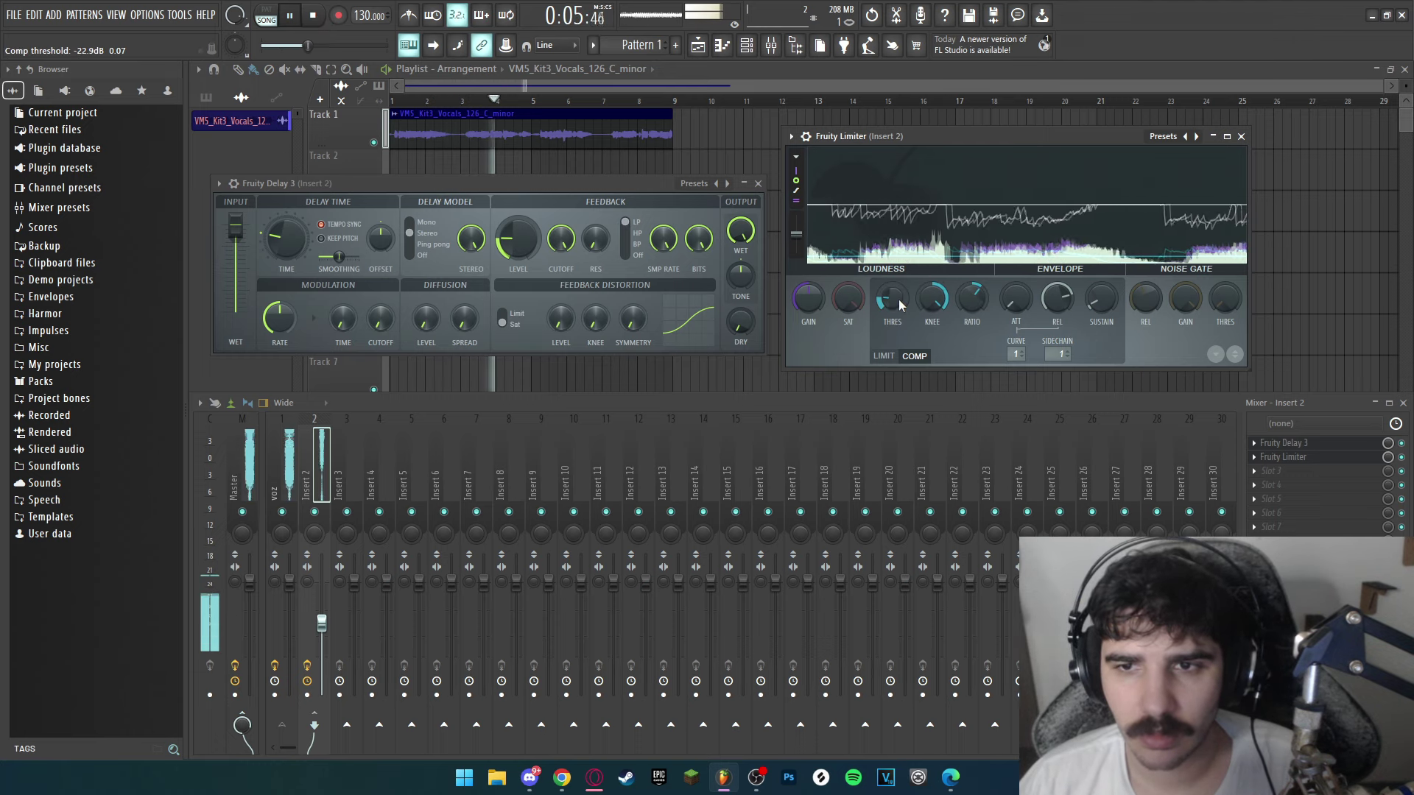
left_click_drag(899, 301, 900, 314)
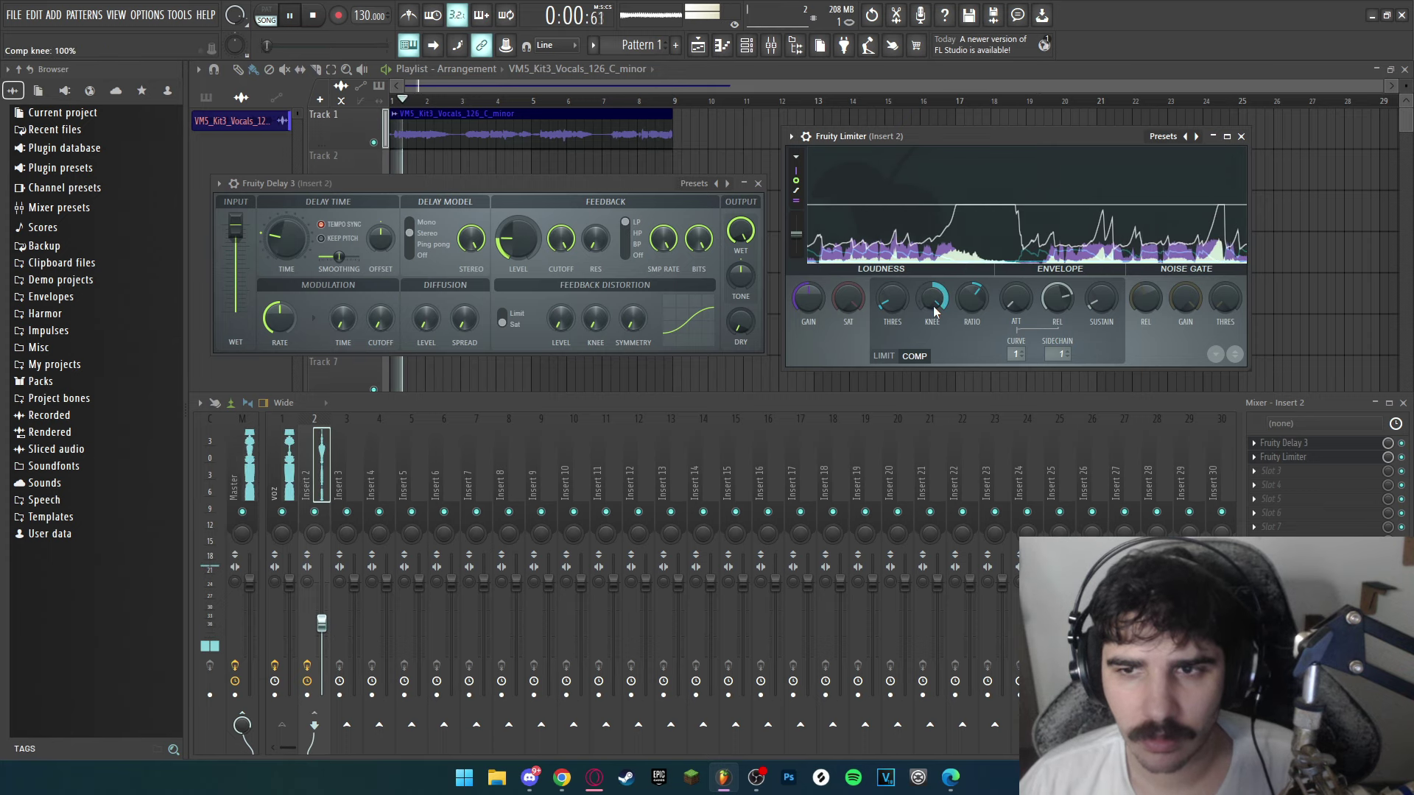
left_click_drag(932, 298, 969, 286)
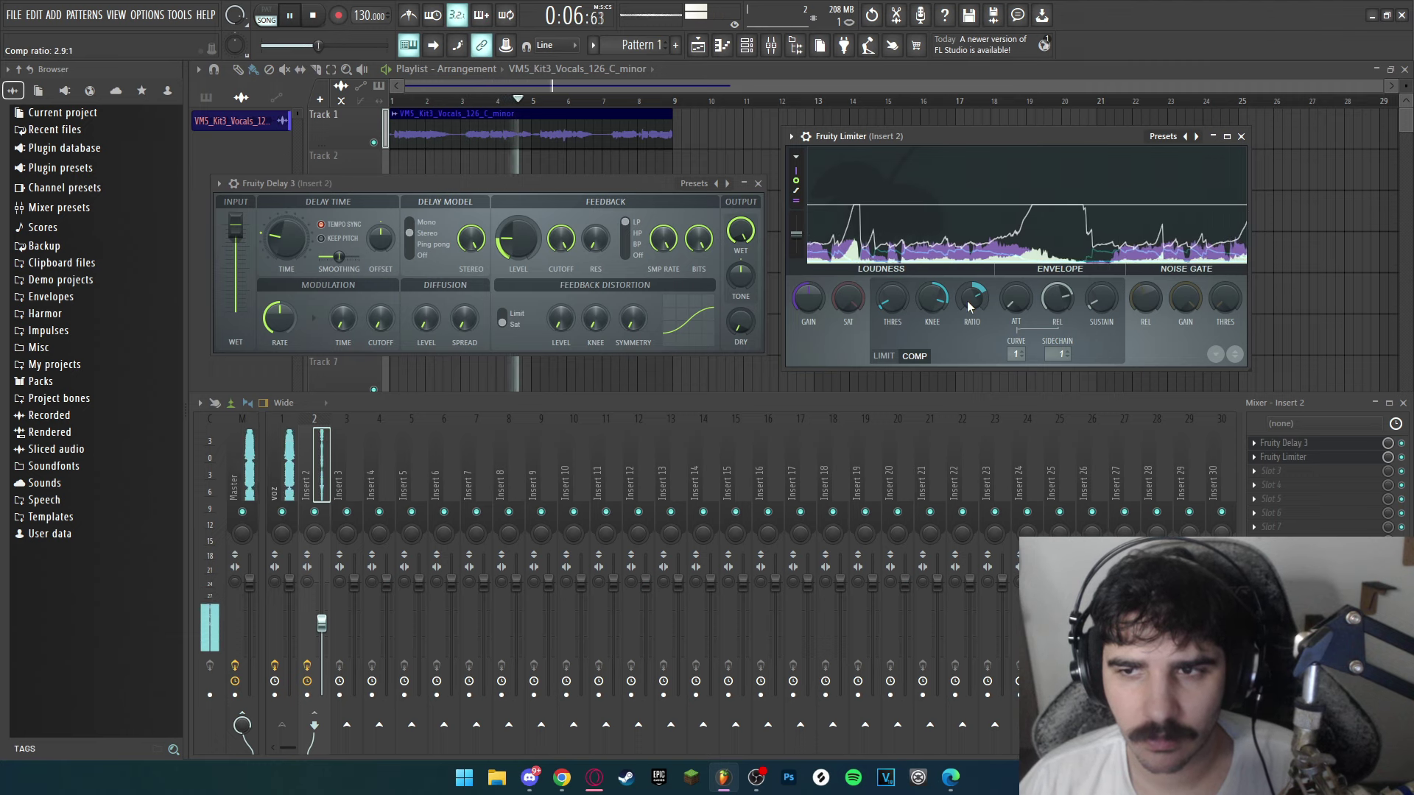
scroll(1027, 305, "up", 2)
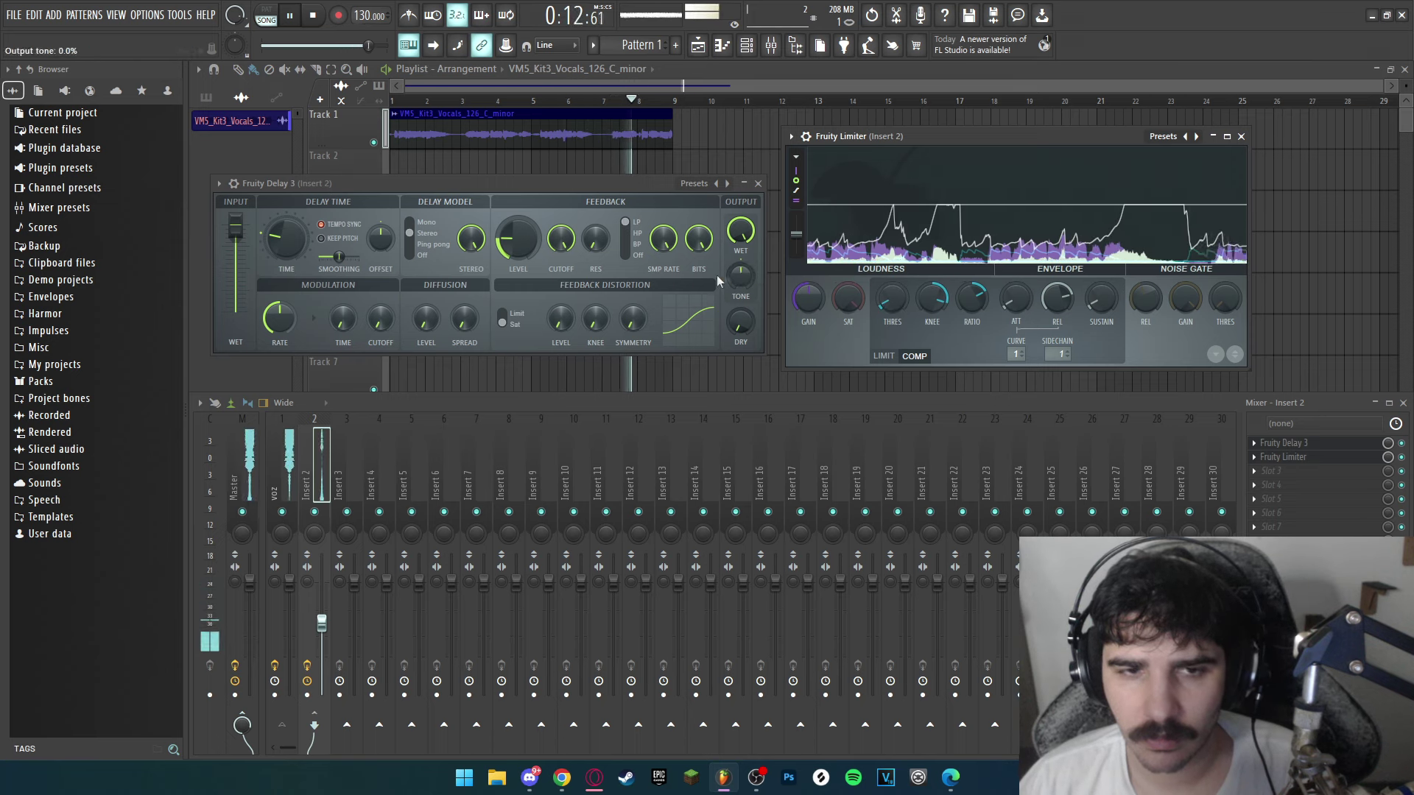
key("space")
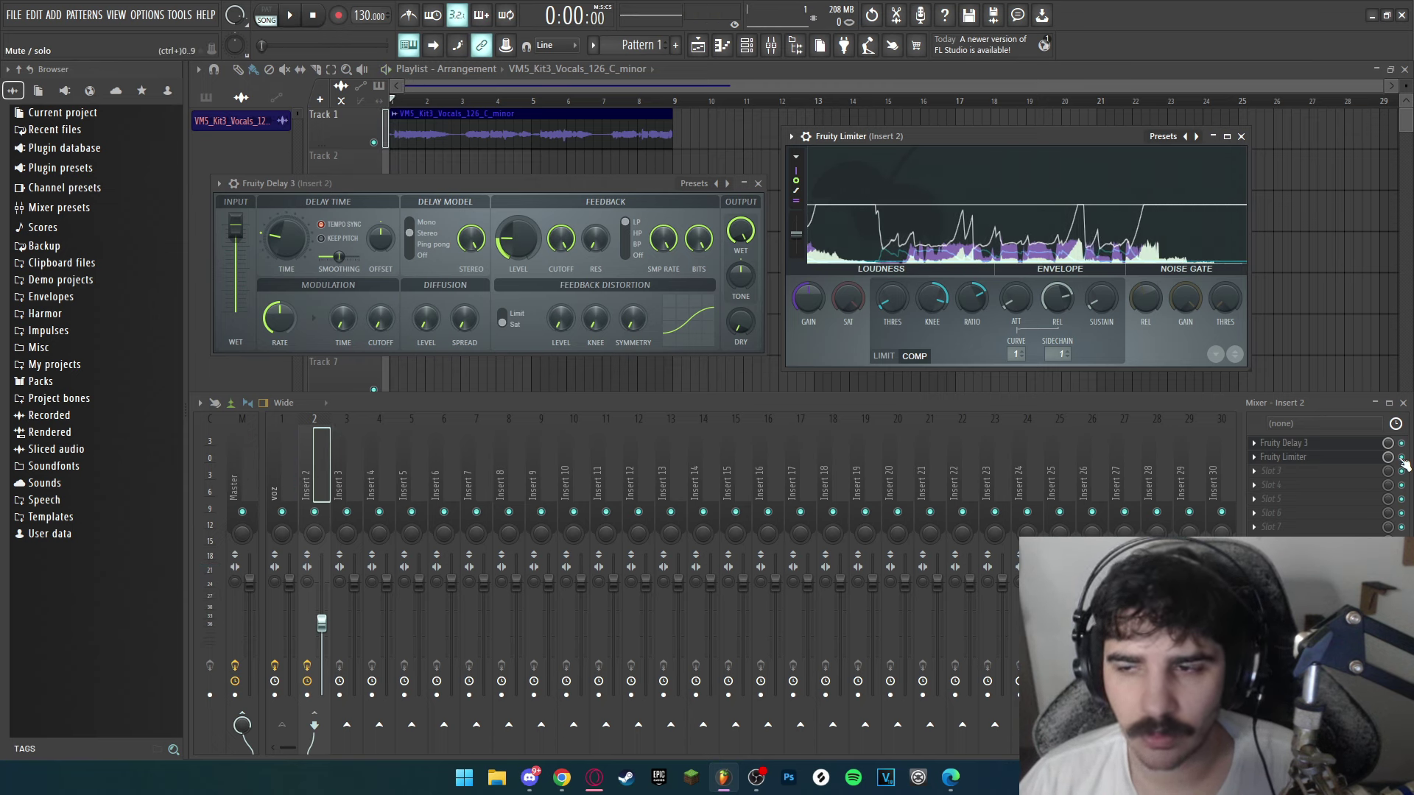
Compare the vocal's delay during playback with Insert 2's Fruity Limiter bypassed and enabled
left_click(290, 15)
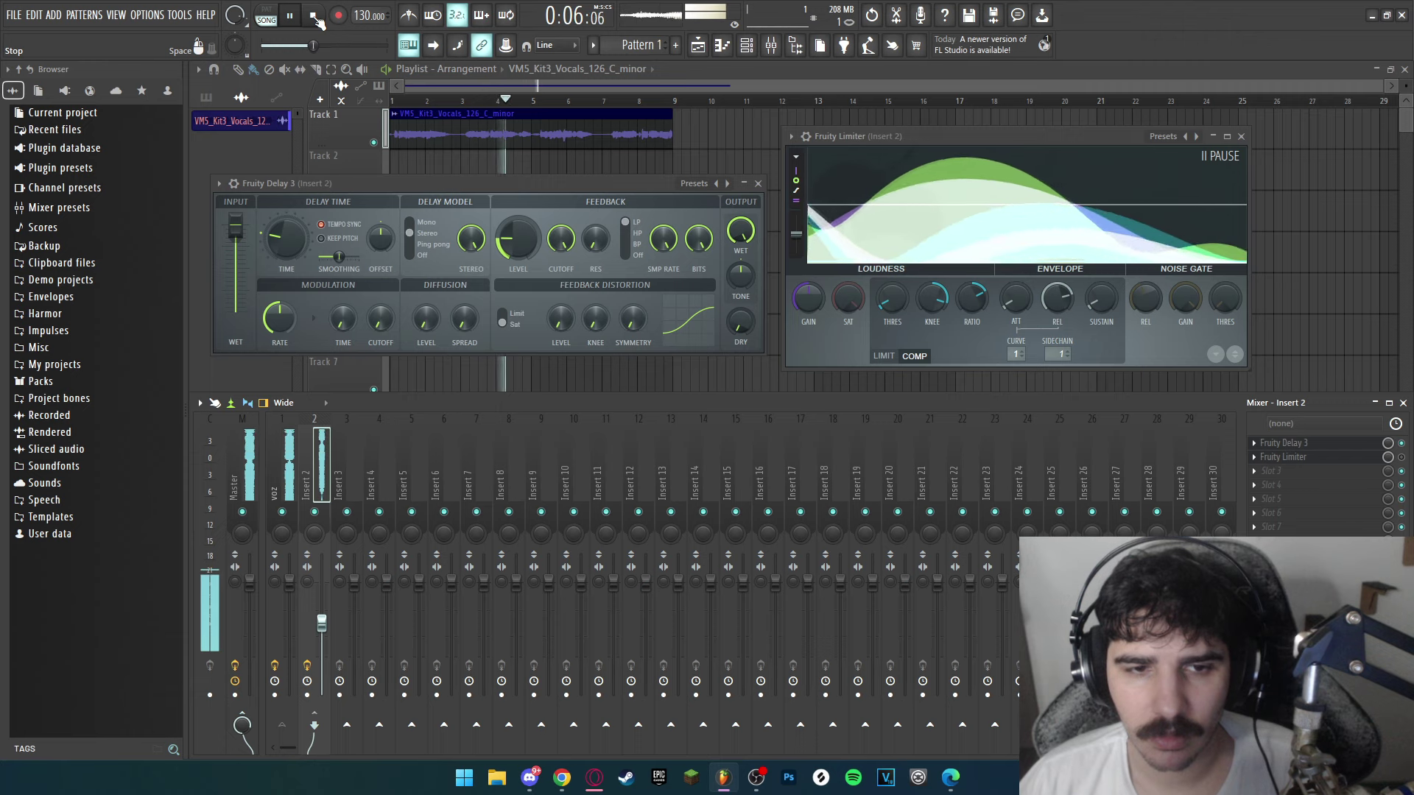
left_click(315, 16)
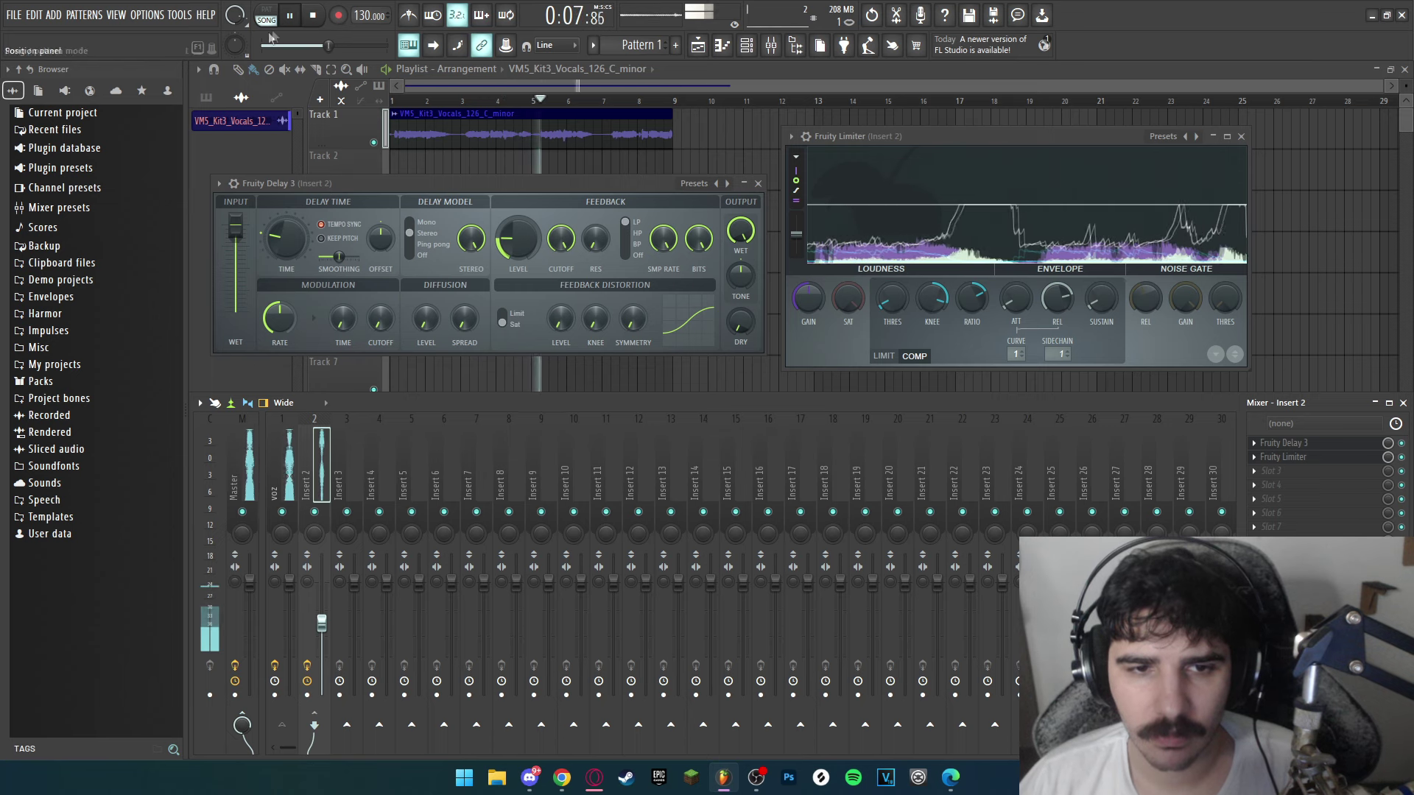
left_click(315, 17)
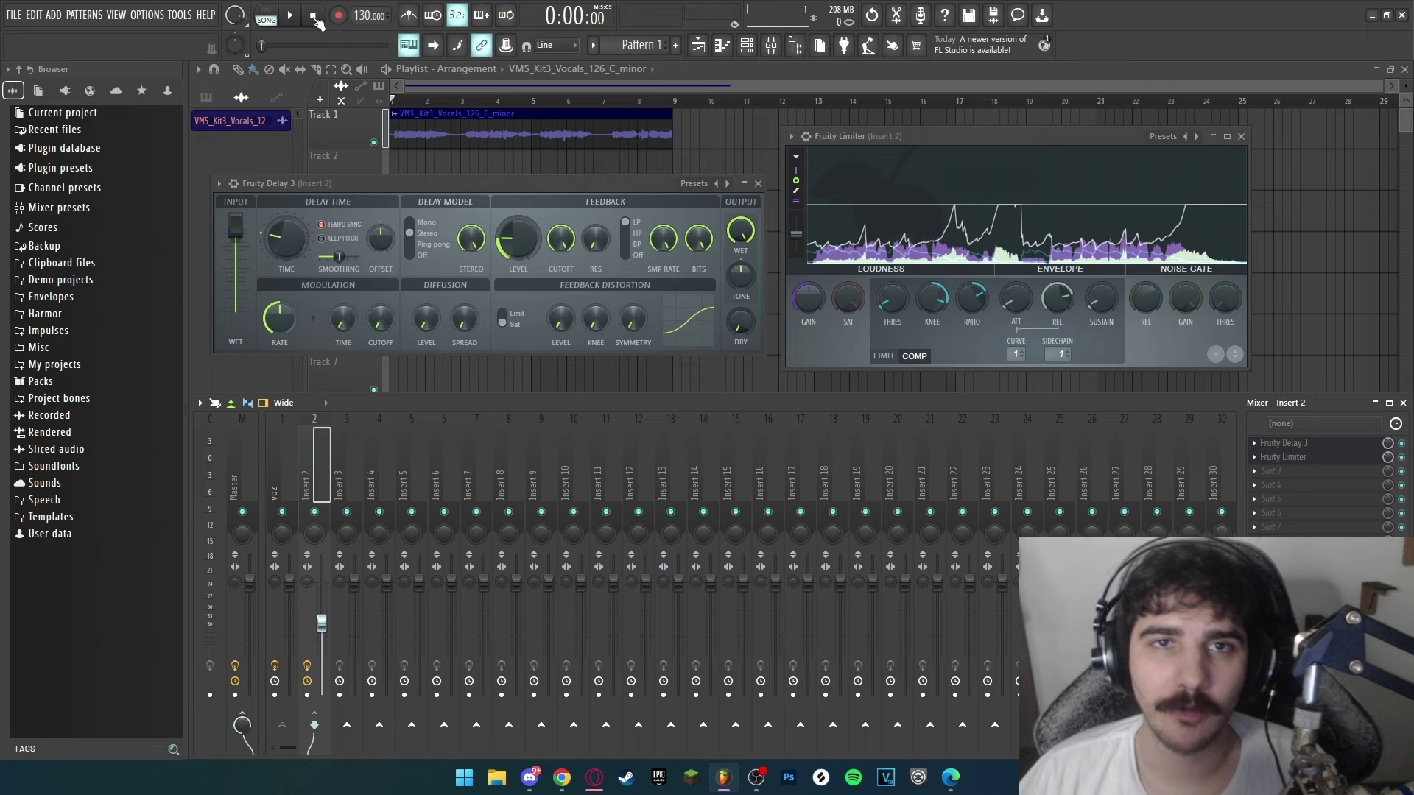